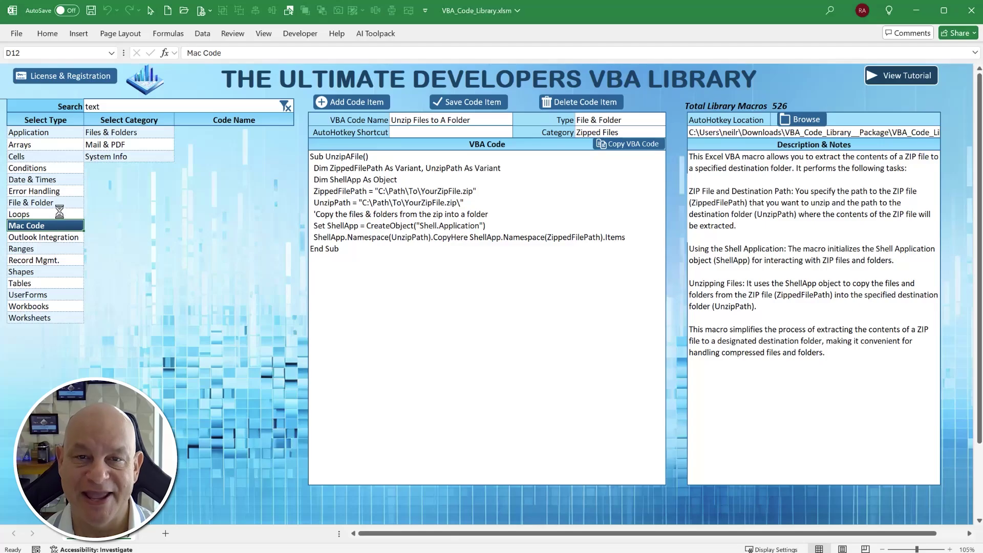
- Preview the For Next With Step Backward code under Loops > For/Next Loops
left_click(60, 214)
left_click(118, 157)
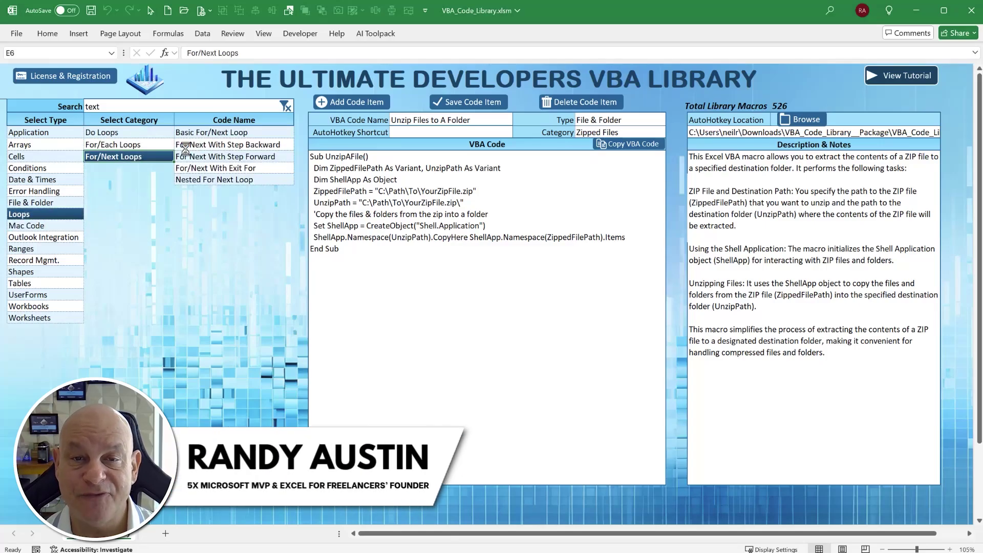
left_click(185, 145)
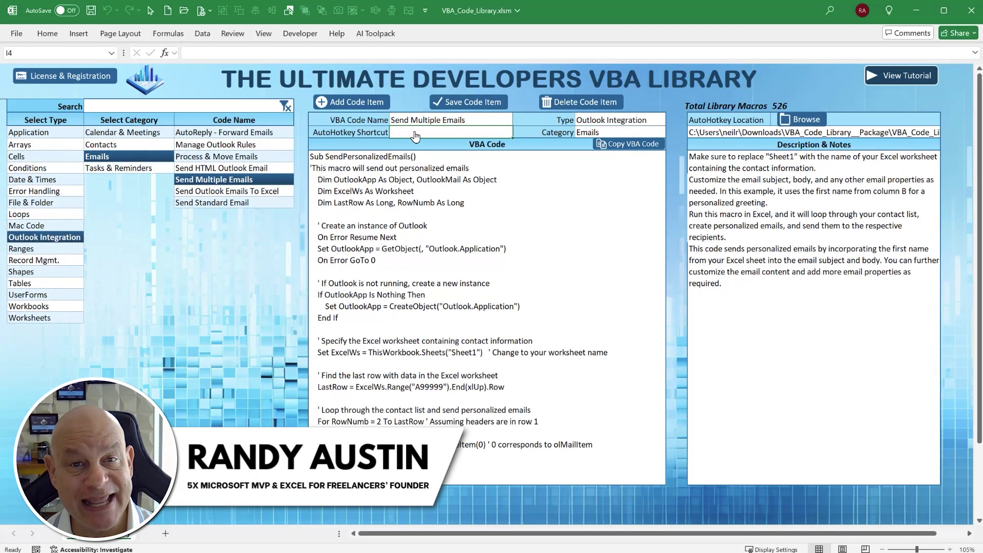
- Give Send Multiple Emails the AutoHotkey shortcut sendpe
left_click(415, 135)
type("sendpe")
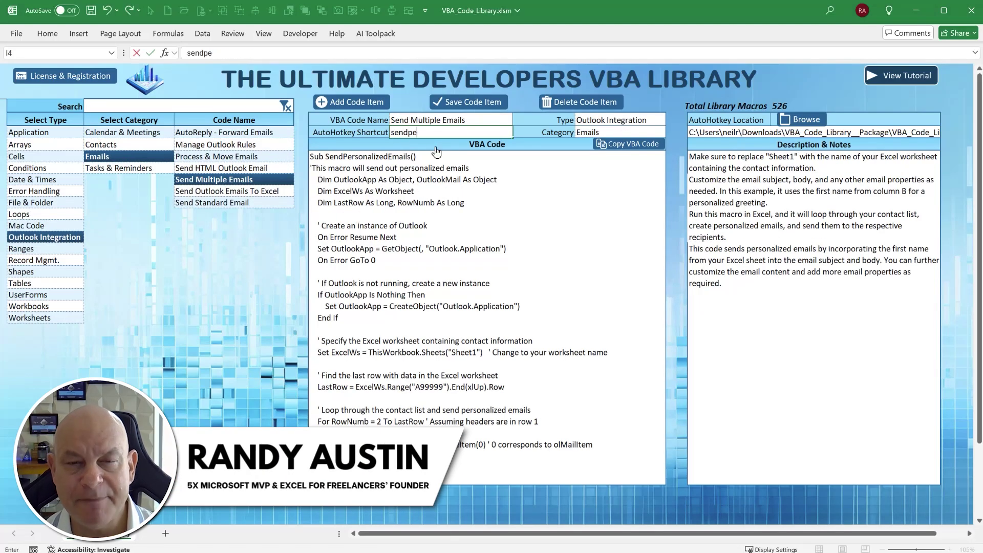
key("Tab")
- In the VBA editor, insert a new module into the blank workbook's project
key("alt+F11")
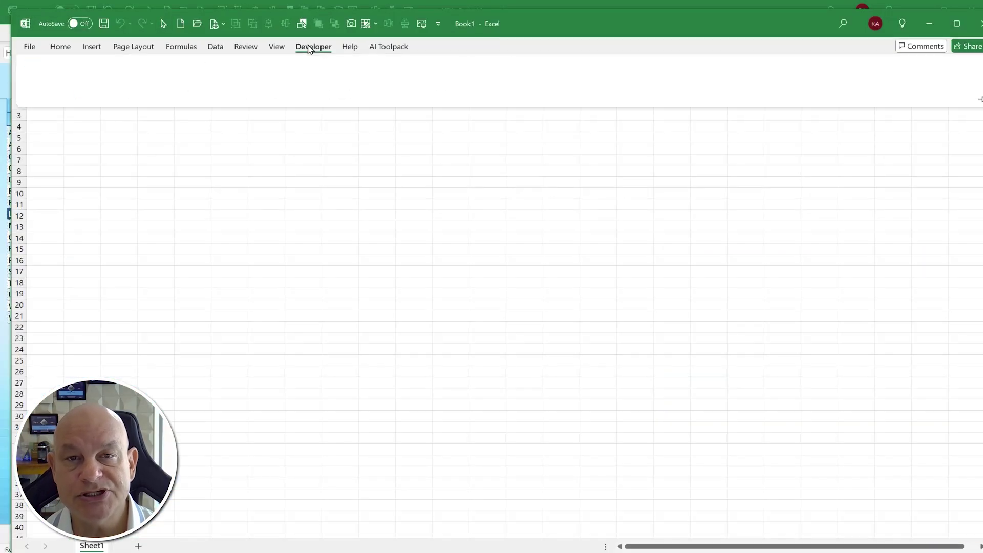
key("alt+F11")
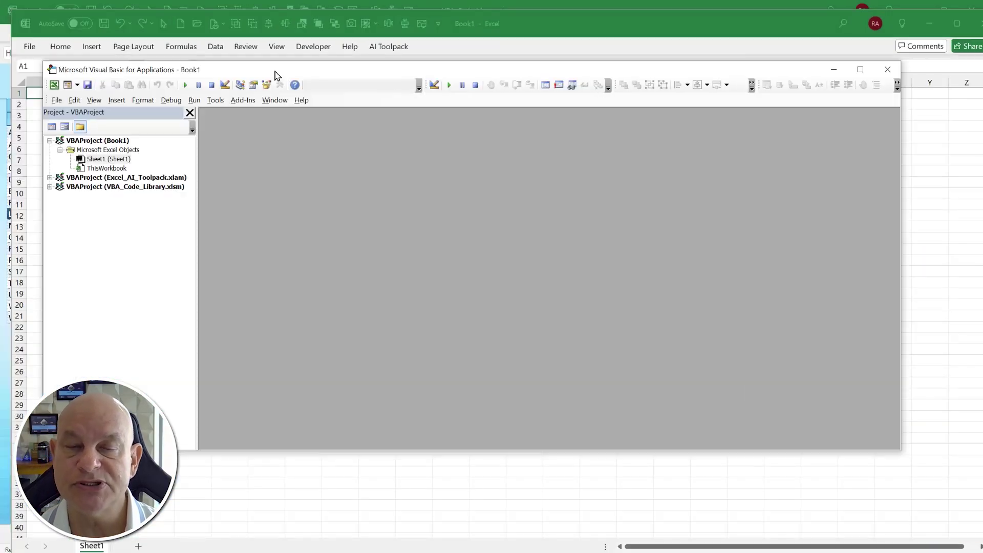
right_click(129, 169)
mouse_move(183, 233)
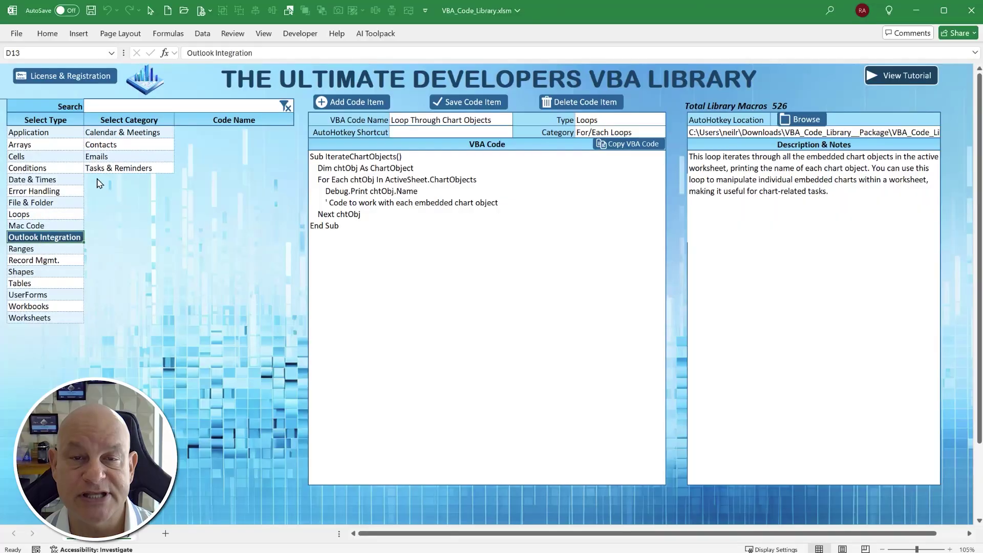
- Preview the Process & Move Emails and Send Multiple Emails codes, then list File & Folder categories
left_click(102, 157)
left_click(227, 157)
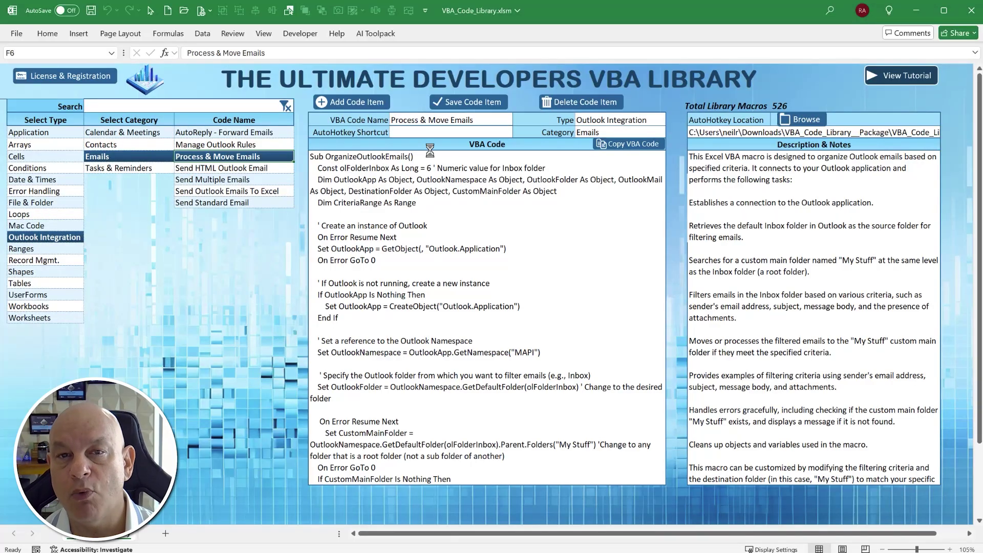
left_click(230, 179)
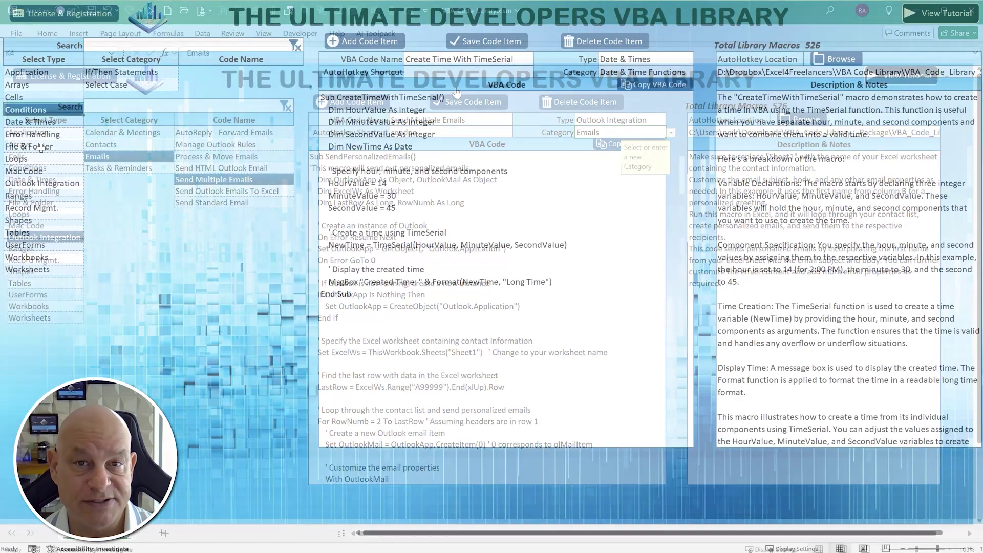
left_click(41, 148)
- Search the library for 'loop through', then clear it and browse Loops > Do Loops
left_click(143, 38)
type("loop through")
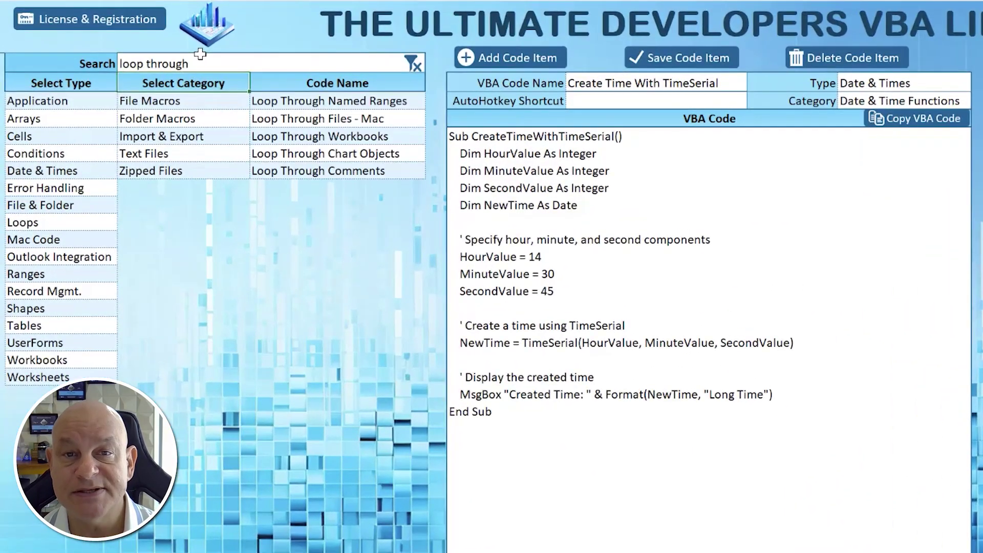
left_click(215, 72)
left_click(215, 84)
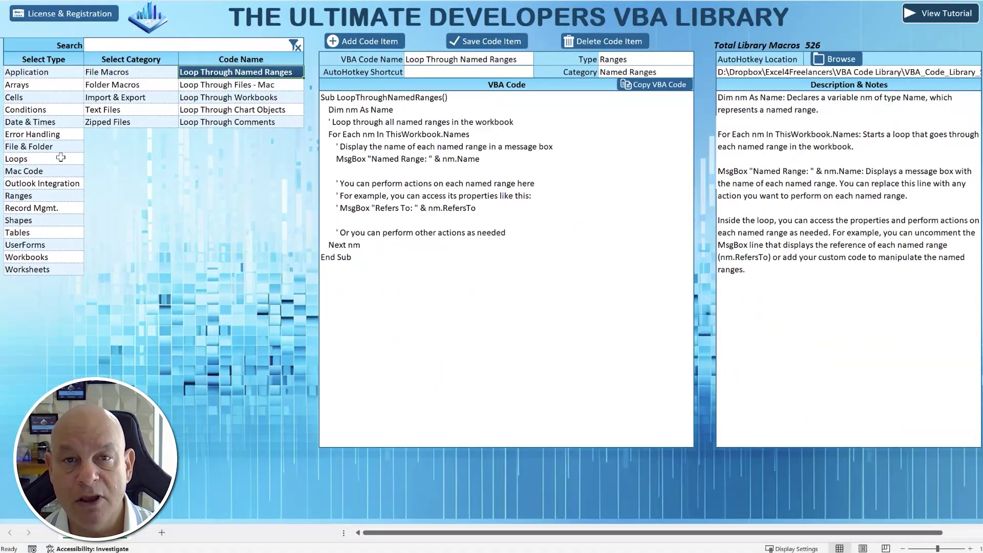
left_click(59, 158)
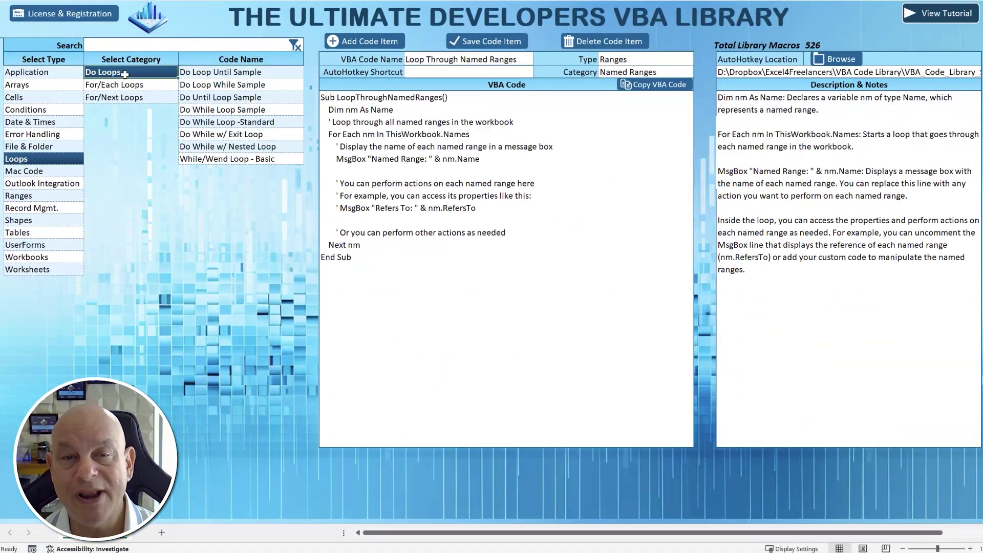
left_click(225, 97)
- Copy the Do Until Loop Sample code and paste it into Module1
left_click(631, 90)
key("alt+F11")
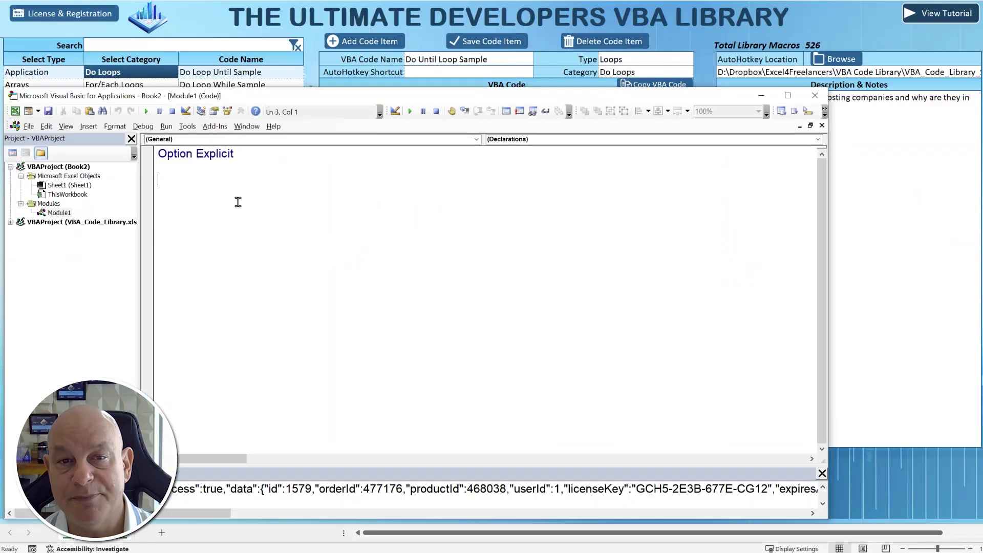
key("ctrl+v")
left_click_drag(206, 342, 159, 180)
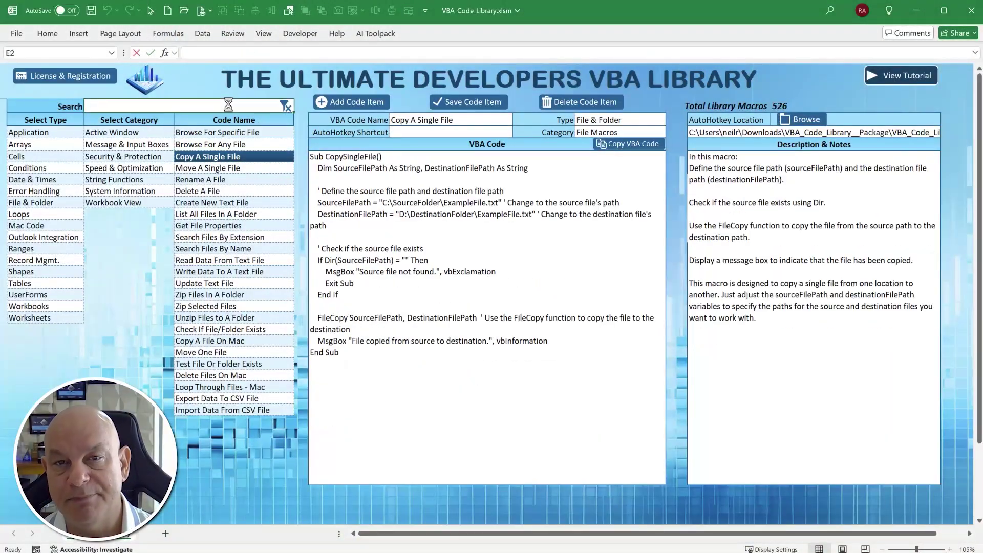
- Search the library for 'folder' and preview the Unzip Files to A Folder code
type("folder")
key("Return")
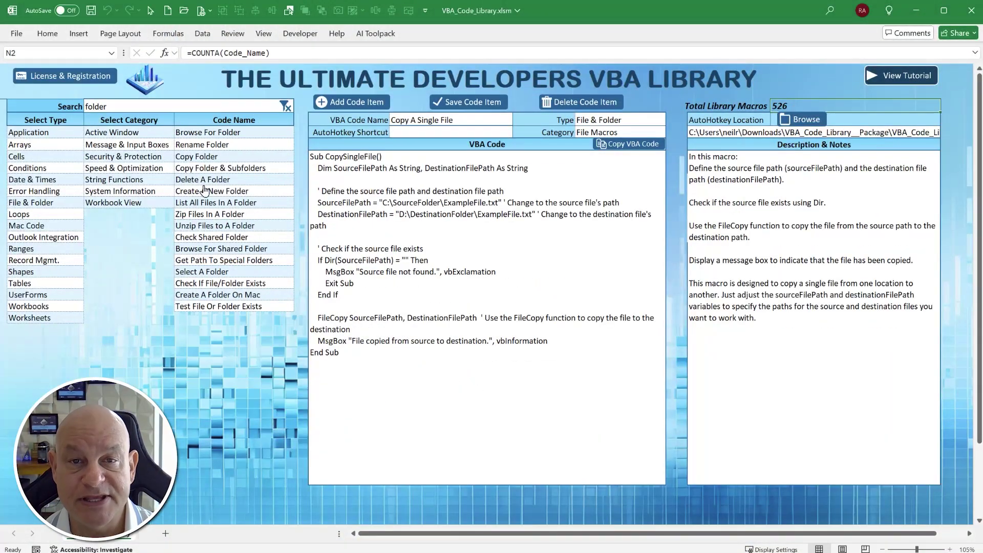
left_click(214, 225)
- Browse the Arrays, Conditions, File & Folder and Loops categories, previewing the For/Next loop codes
left_click(30, 145)
left_click(36, 168)
left_click(48, 202)
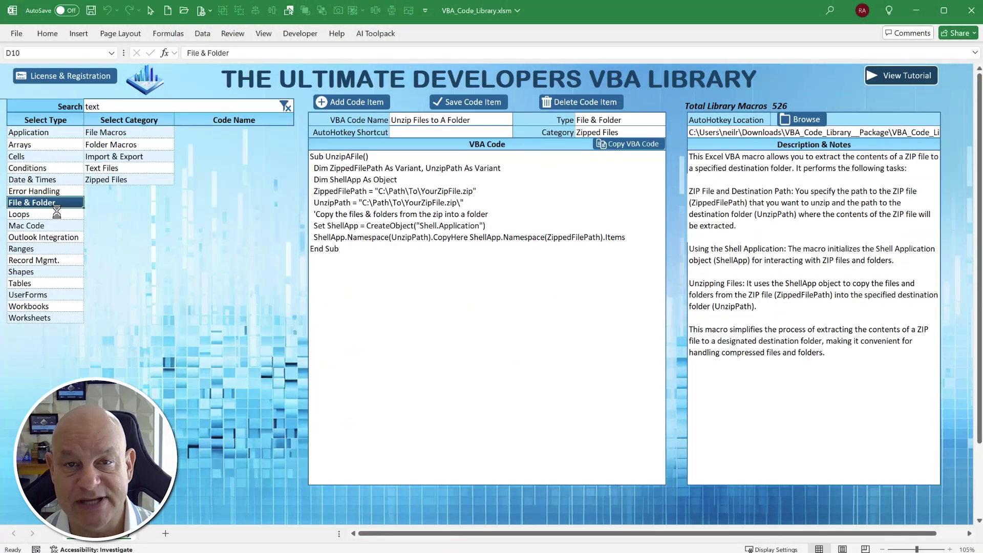
left_click(57, 213)
left_click(113, 156)
left_click(227, 144)
left_click(226, 179)
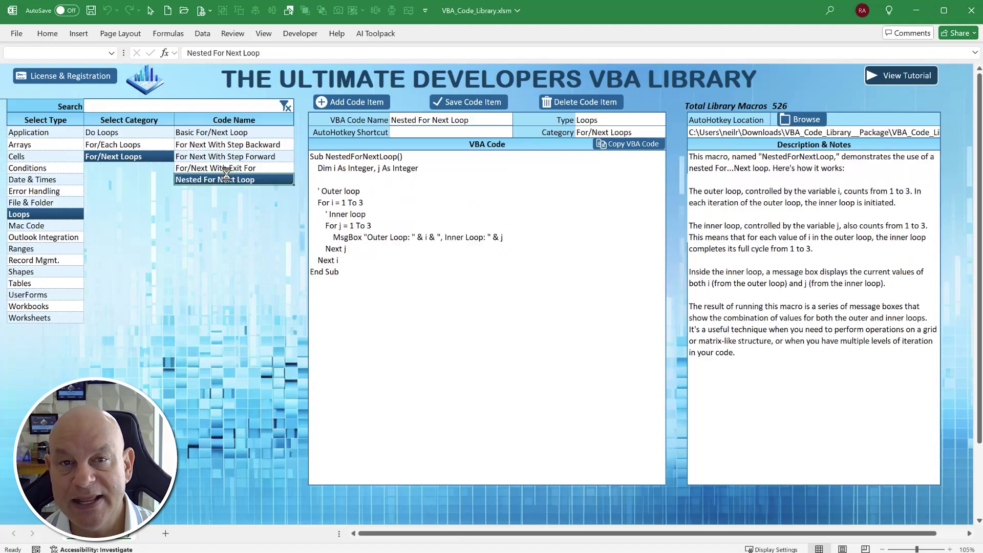
- Copy the For Each Loop Sample code and paste it into Module1
left_click(113, 144)
left_click(245, 168)
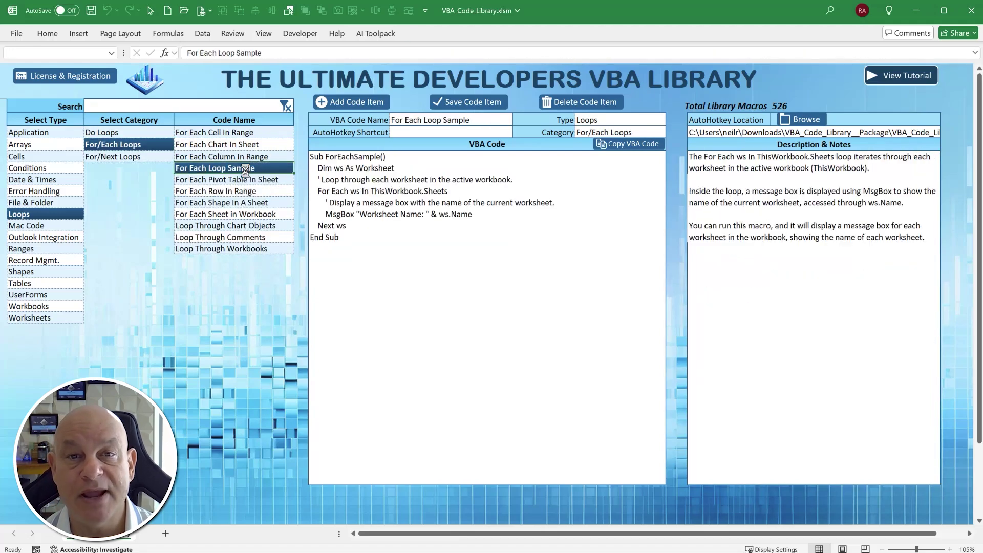
left_click(630, 149)
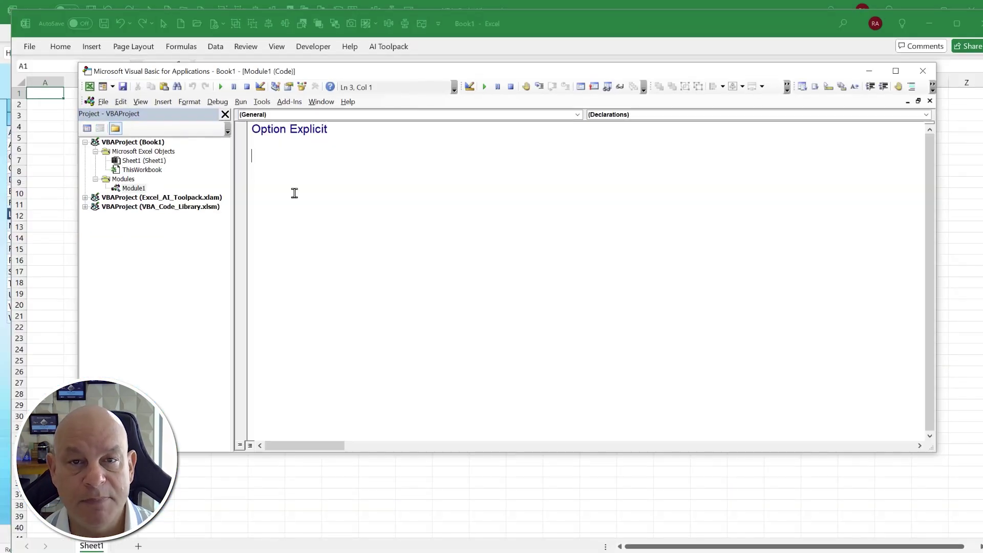
key("ctrl+v")
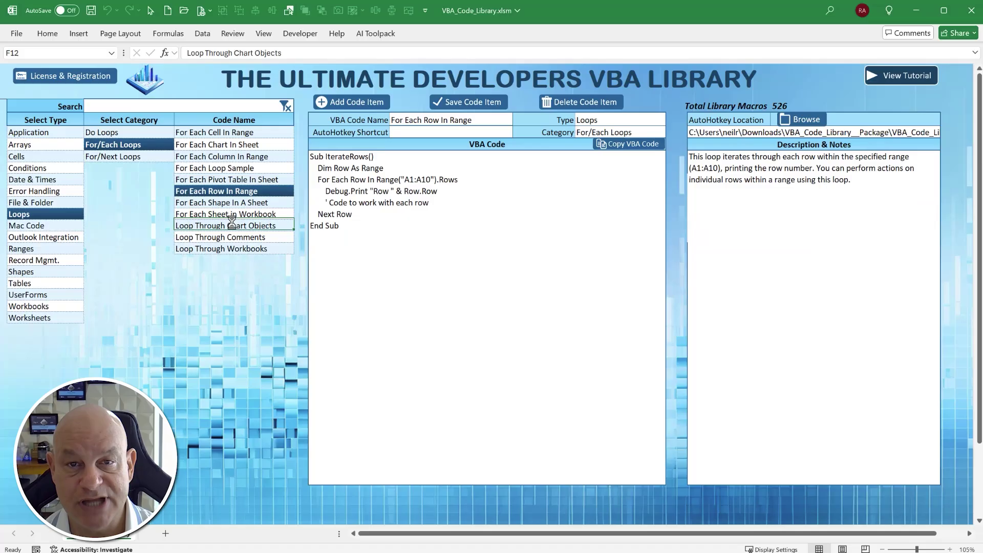
- Preview Loop Through Chart Objects, then Outlook Integration > Emails > Process & Move Emails
left_click(230, 221)
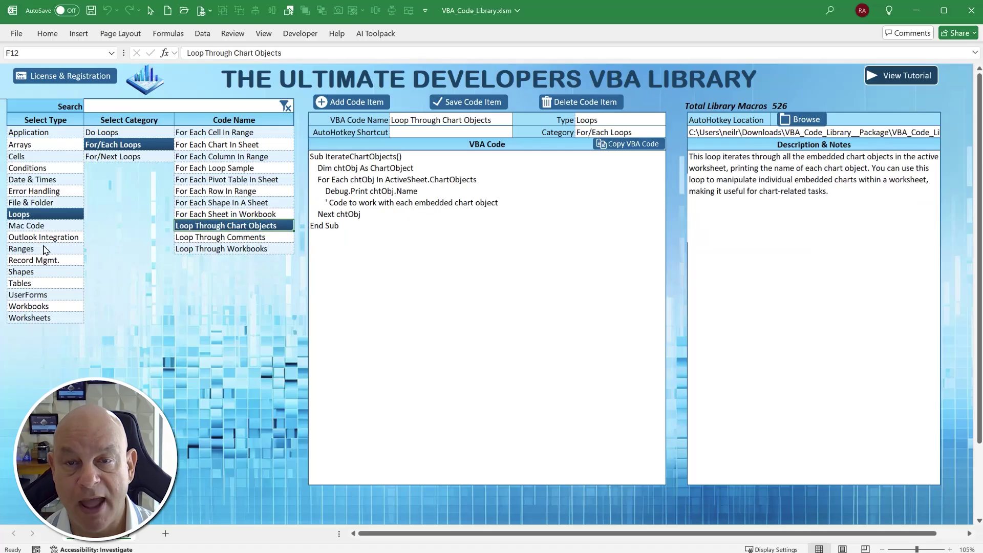
left_click(44, 237)
left_click(97, 157)
left_click(234, 156)
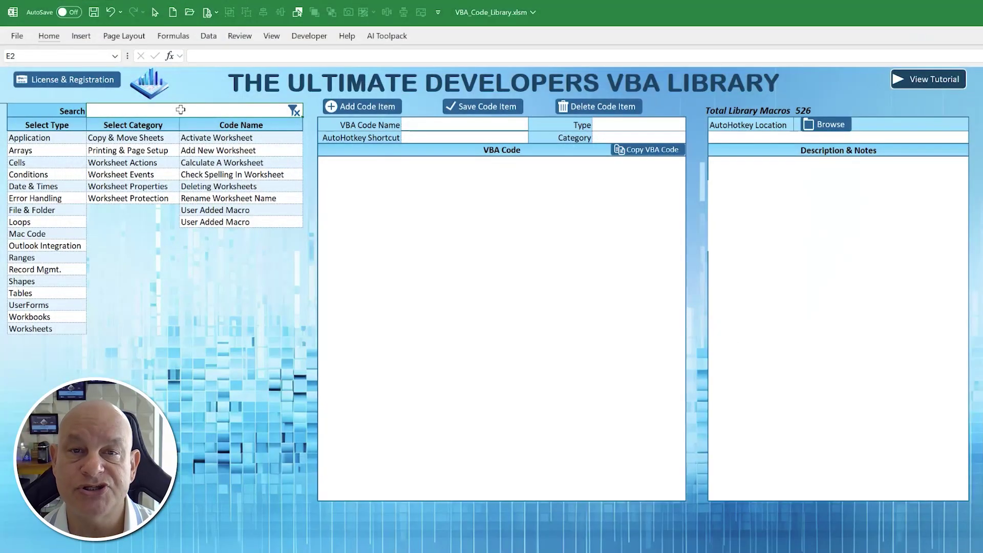
- Search 'Worksheet' and preview Protect, Duplicate, Move Position and Unprotect Worksheet macros
key("Return")
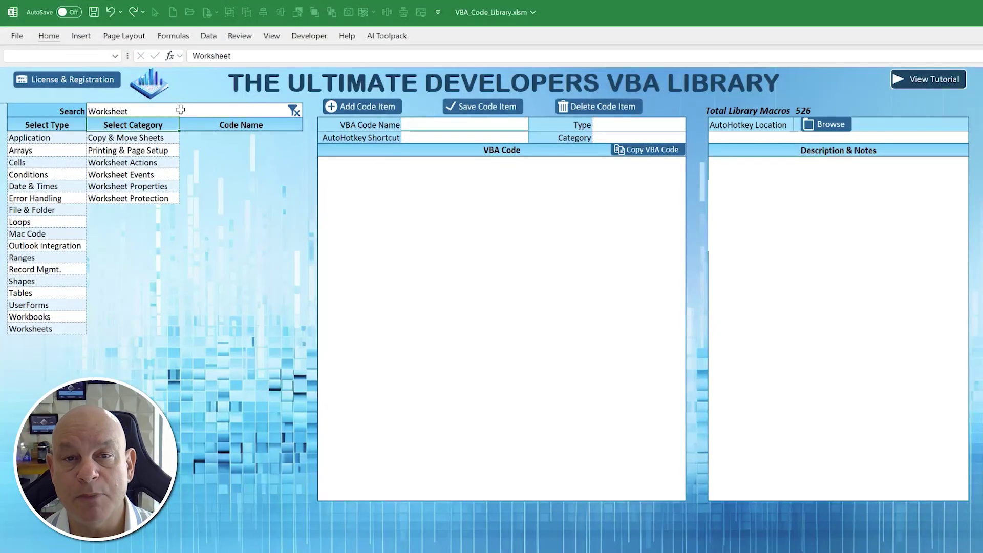
left_click(248, 220)
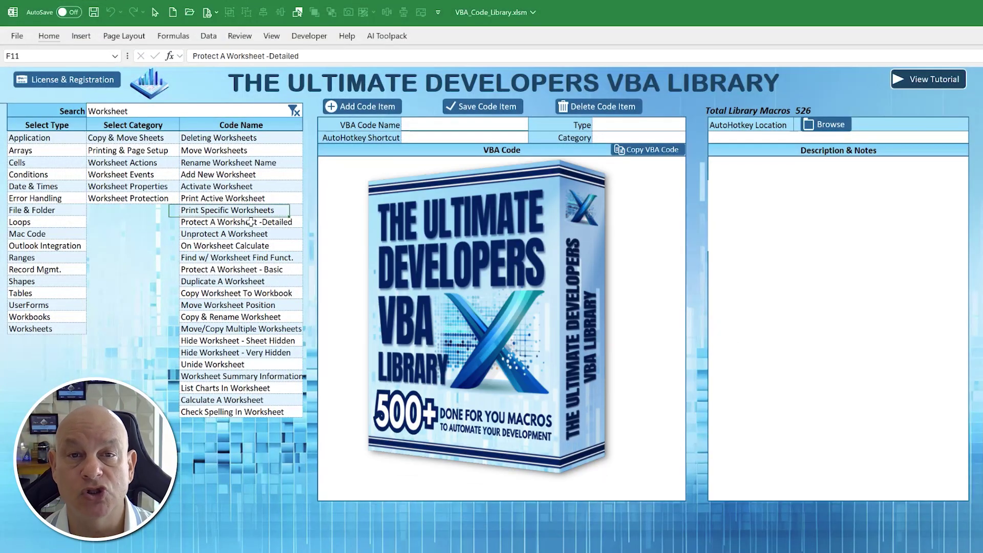
left_click(248, 281)
key("Down")
key("Down")
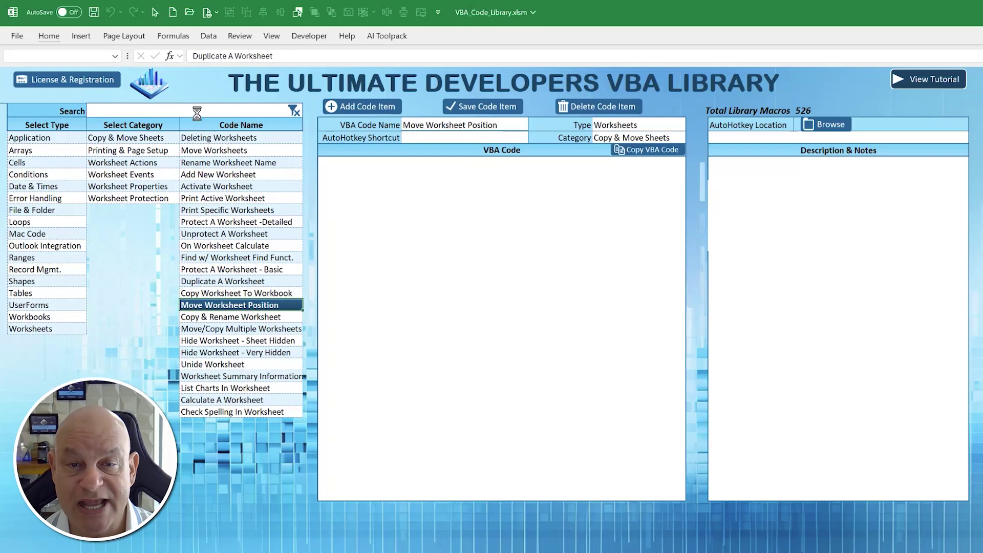
key("Up")
key("Up")
key("Up")
key("Up")
key("Up")
key("Up")
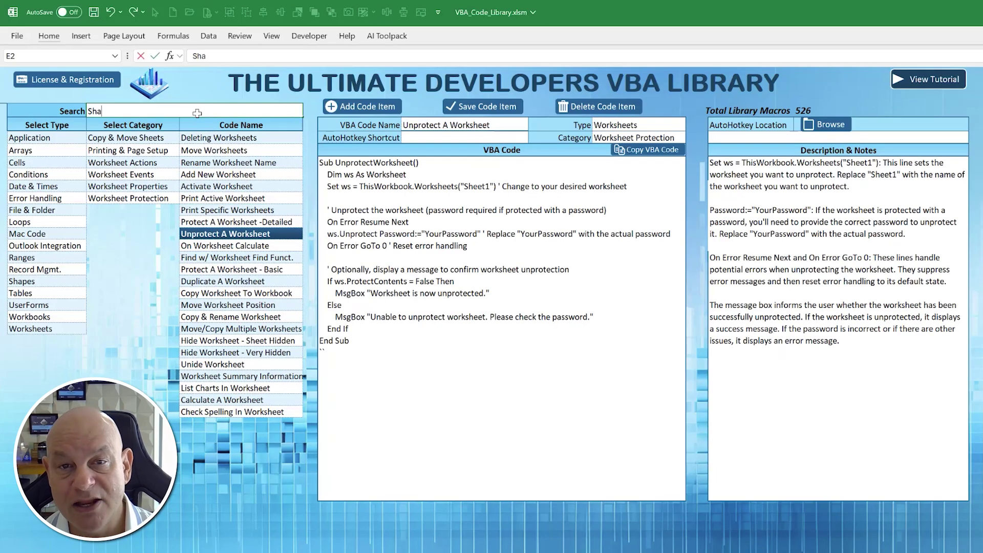
- Search 'Shape' and preview Group & Name Shapes through Send Shape To Front
key("Return")
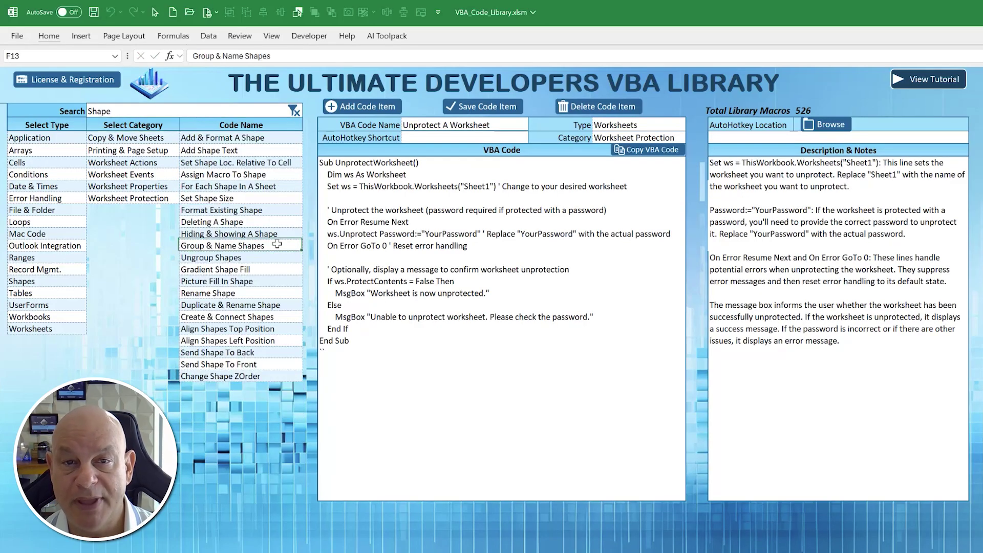
left_click(276, 244)
left_click(271, 186)
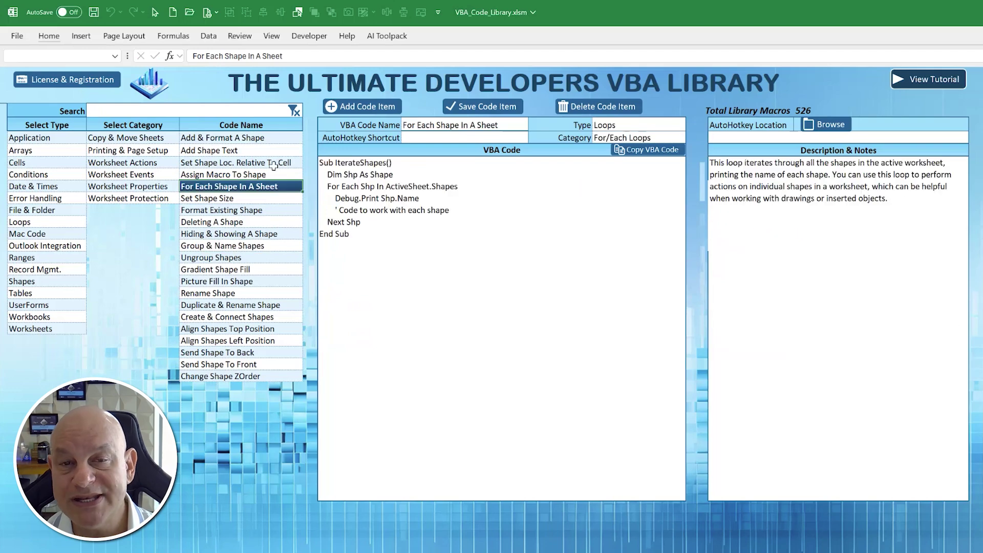
left_click(274, 164)
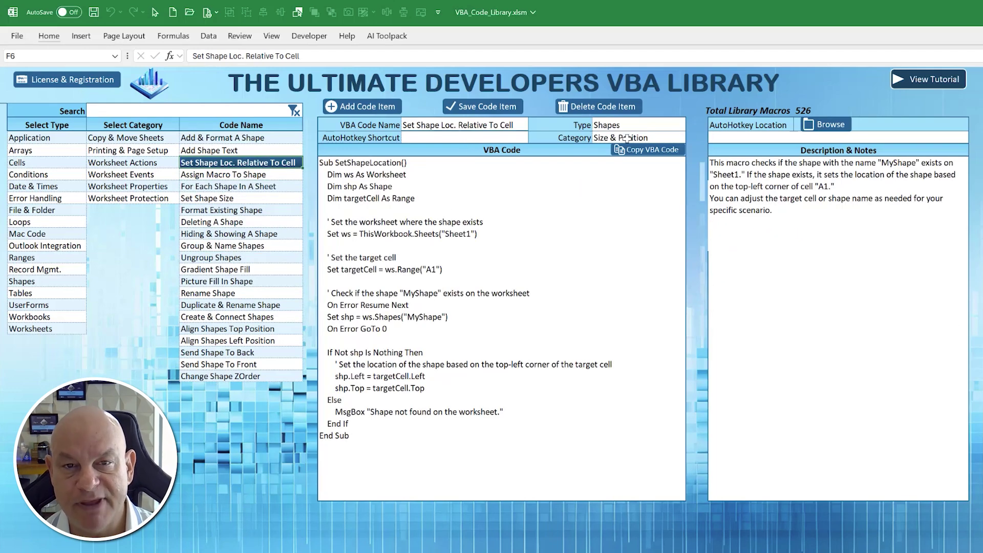
left_click(245, 363)
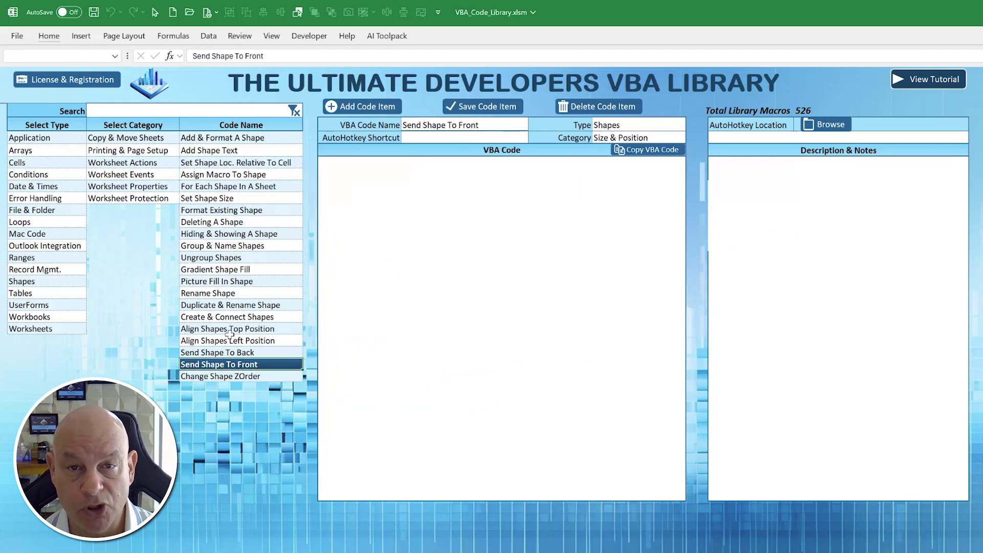
- Search the library for 'Loop' and preview the Do Loop Until Sample code
left_click(156, 111)
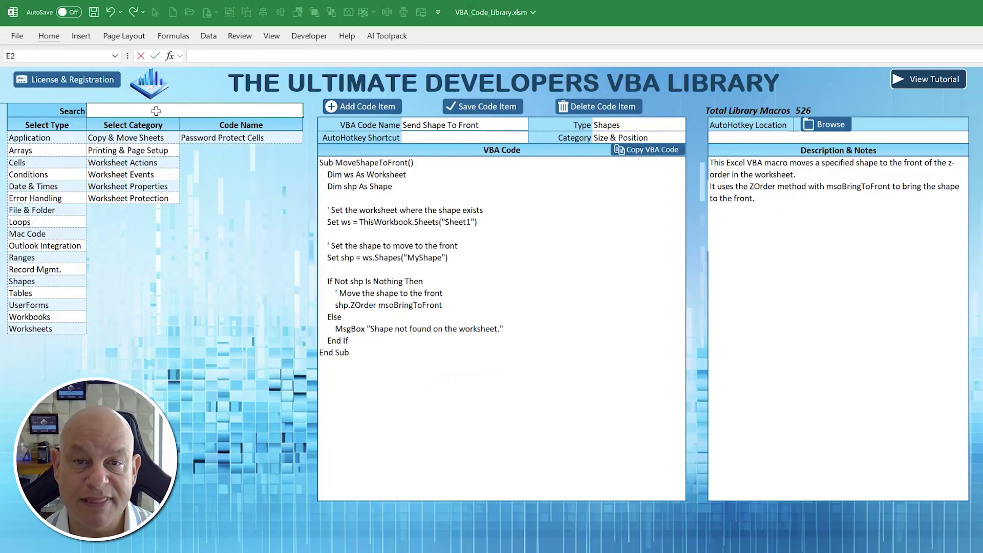
type("Loop")
key("Return")
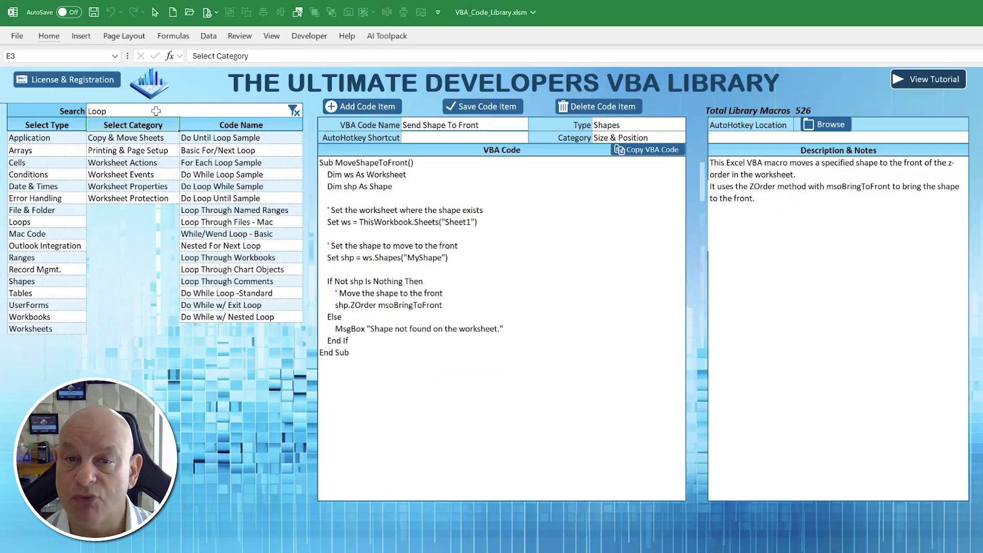
left_click(245, 197)
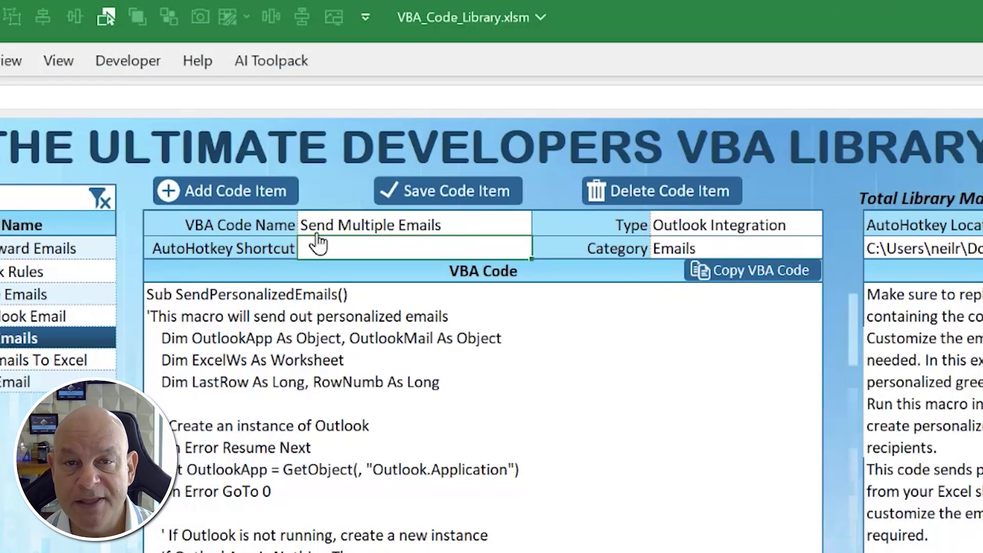
- Set the Send Multiple Emails AutoHotkey shortcut to sendpe
left_click(401, 131)
type("sendpe")
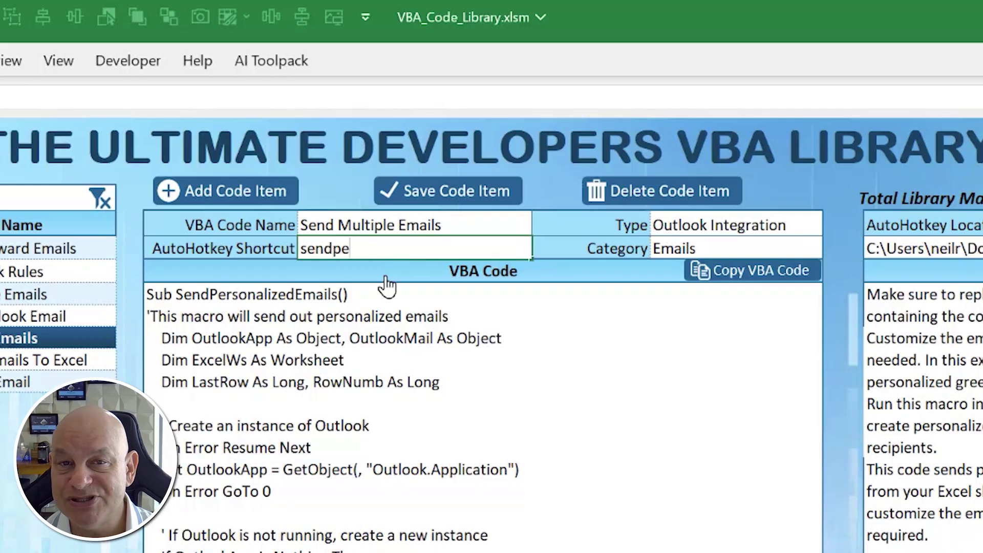
key("Tab")
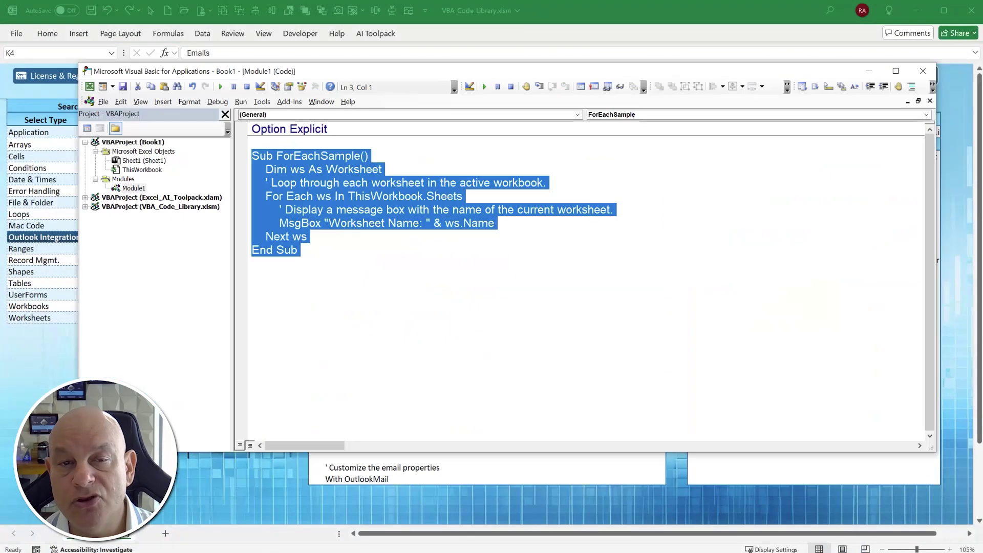
- Replace the sample code by expanding sendpe into the full email macro, then minimize Excel
key("Delete")
key("space")
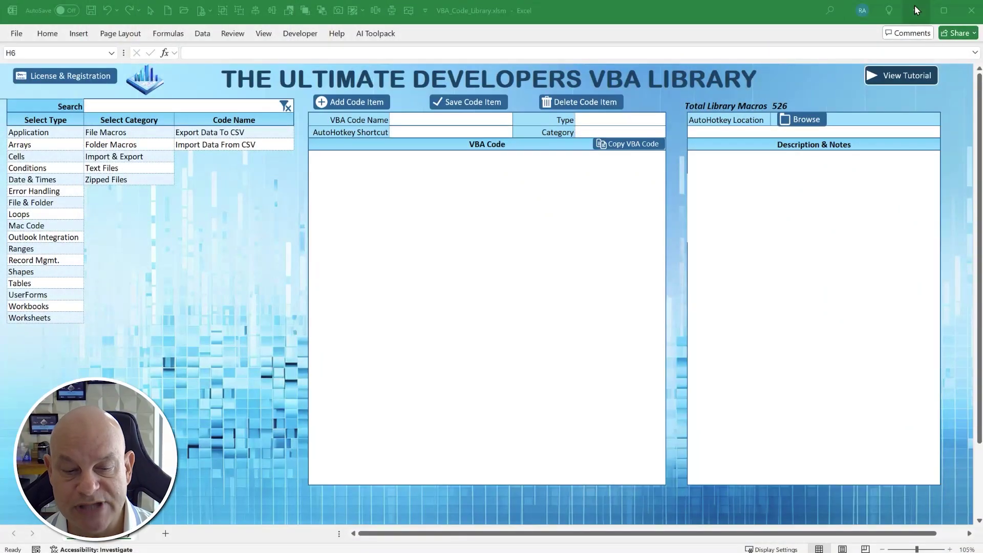
left_click(915, 7)
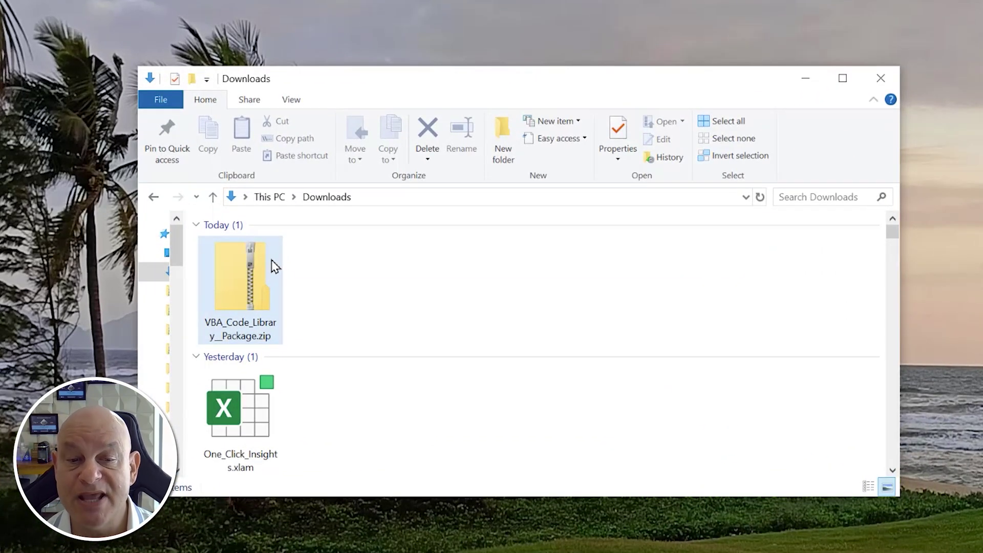
- Extract all files from the VBA_Code_Library__Package zip to the suggested folder
mouse_move(271, 259)
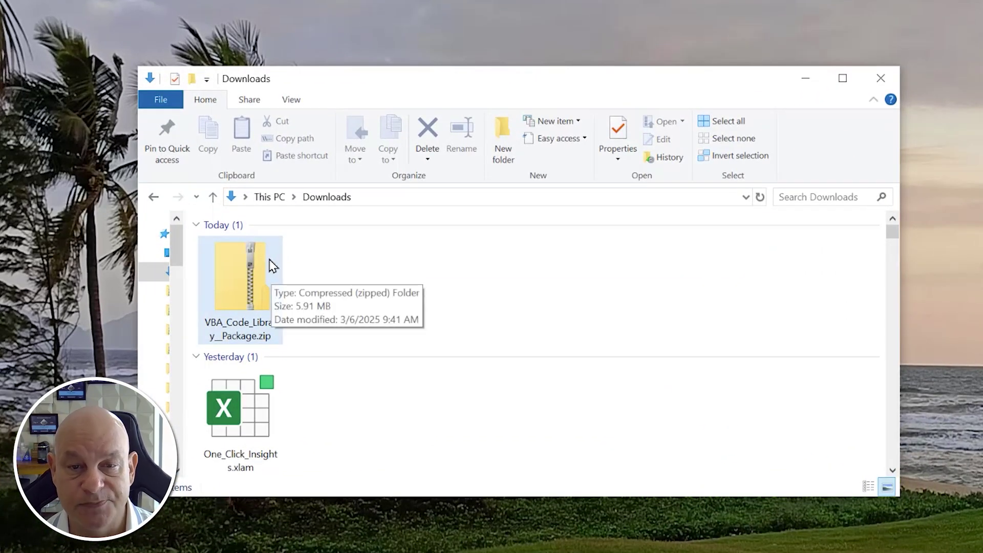
left_click(268, 261)
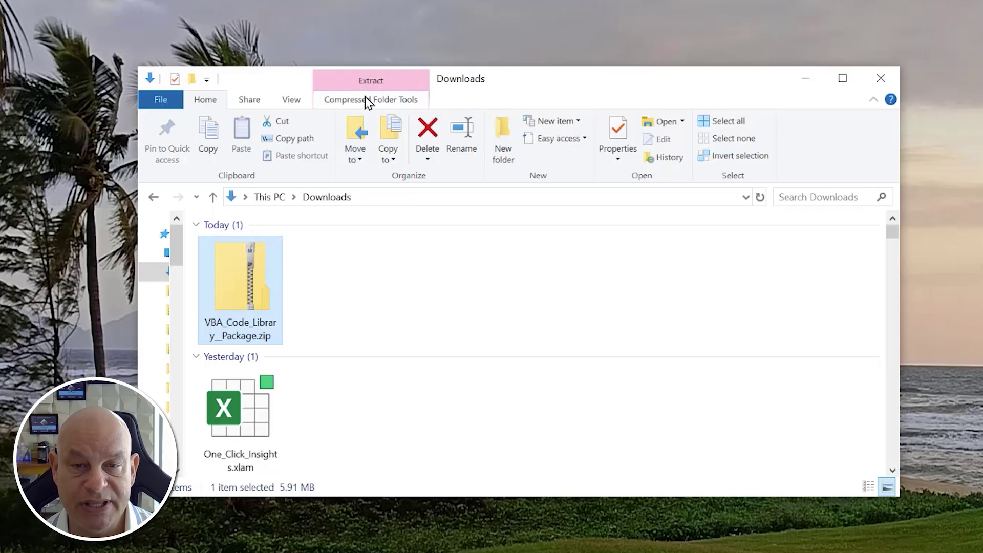
left_click(368, 100)
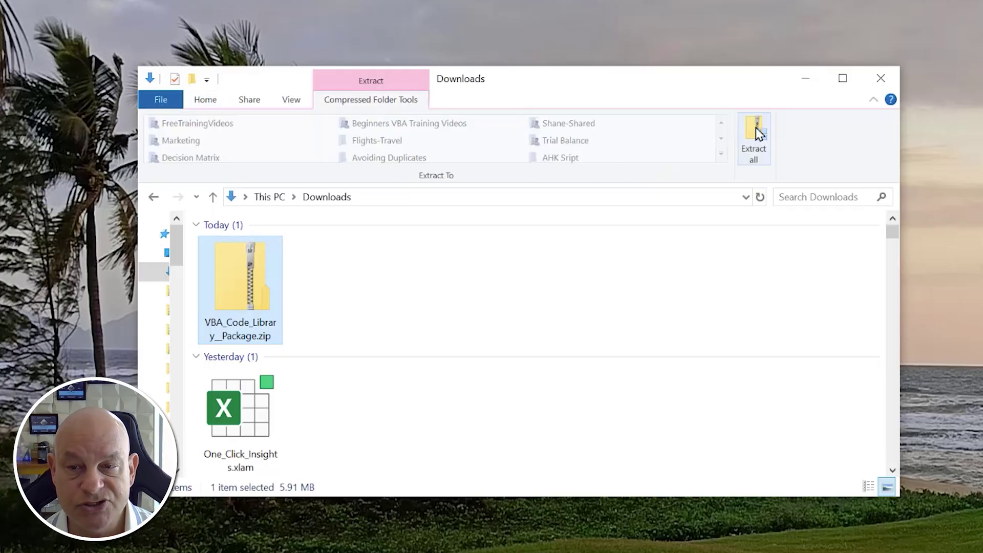
left_click(755, 127)
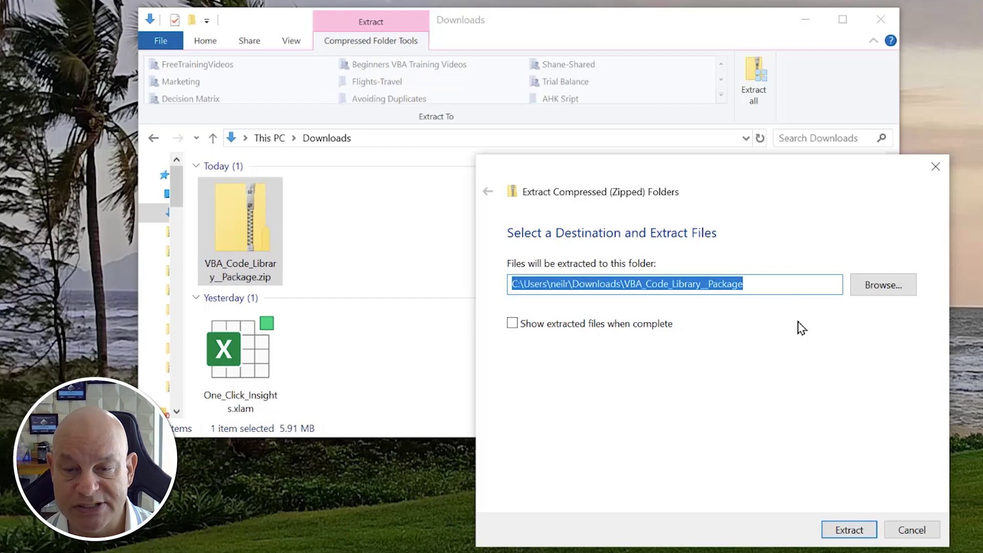
left_click(852, 522)
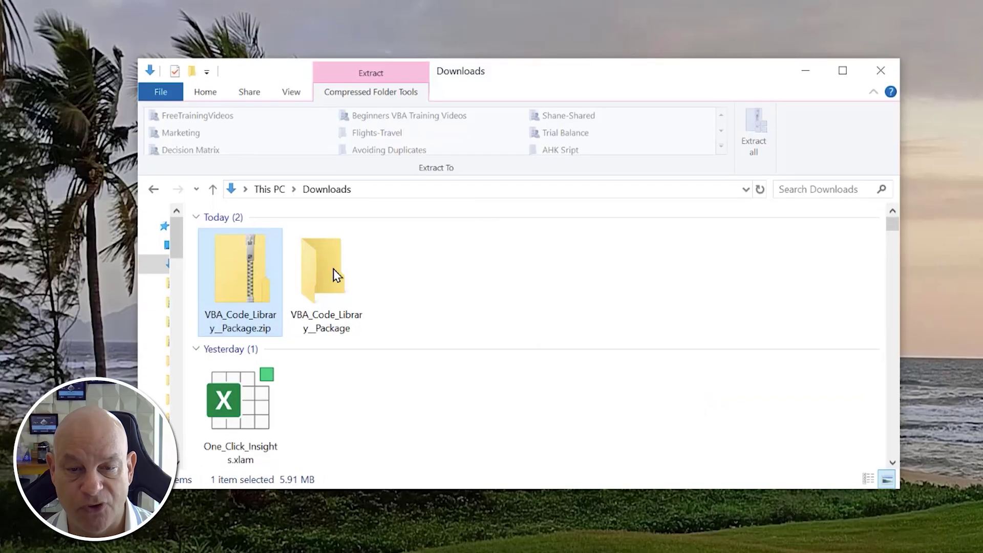
- Open the extracted package folder and select VBA_Code_Library.xlsm
double_click(334, 269)
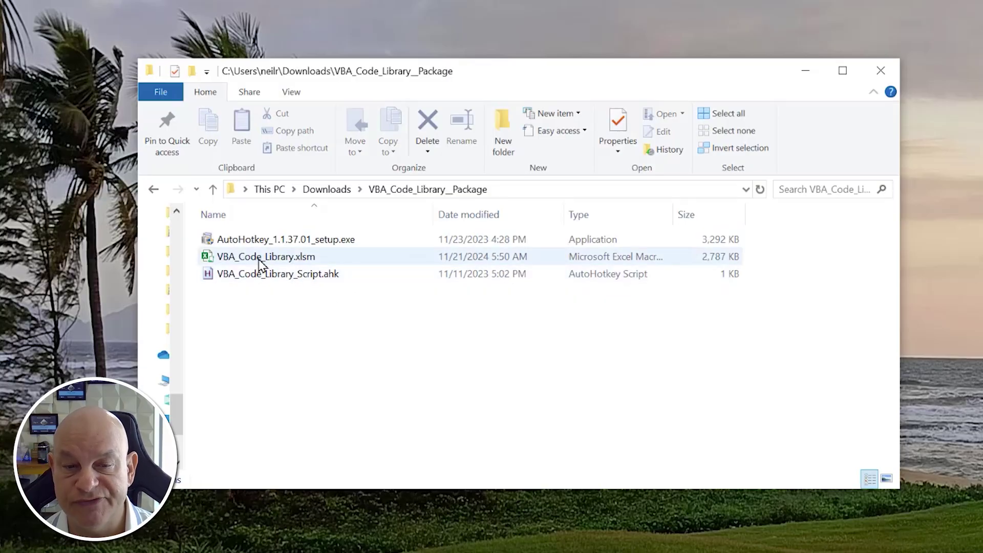
mouse_move(261, 265)
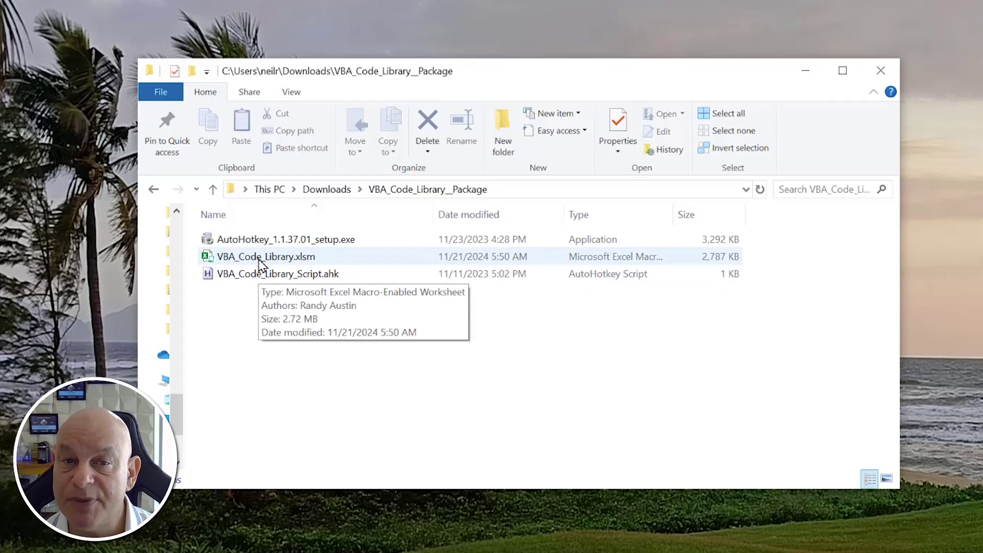
left_click(261, 265)
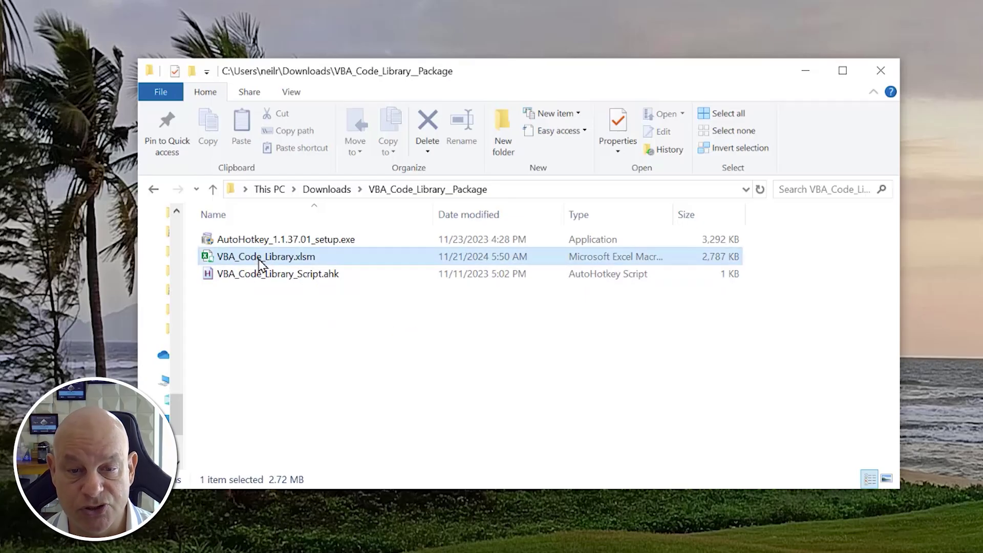
right_click(261, 264)
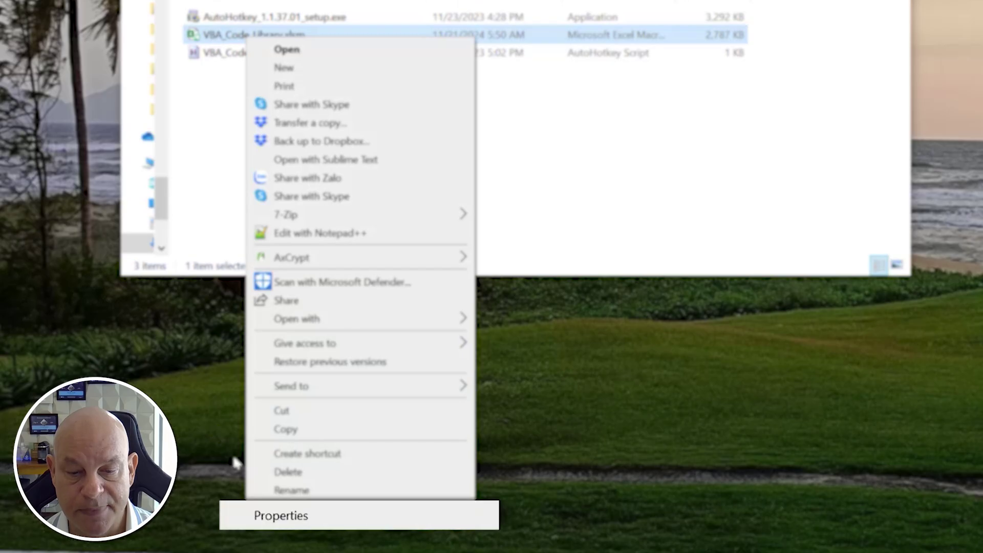
left_click(248, 514)
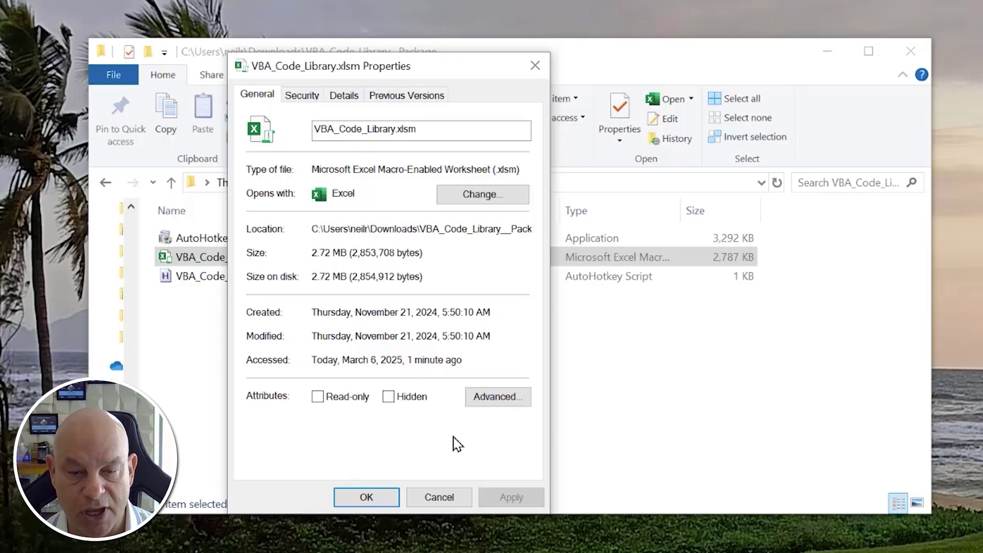
left_click(437, 498)
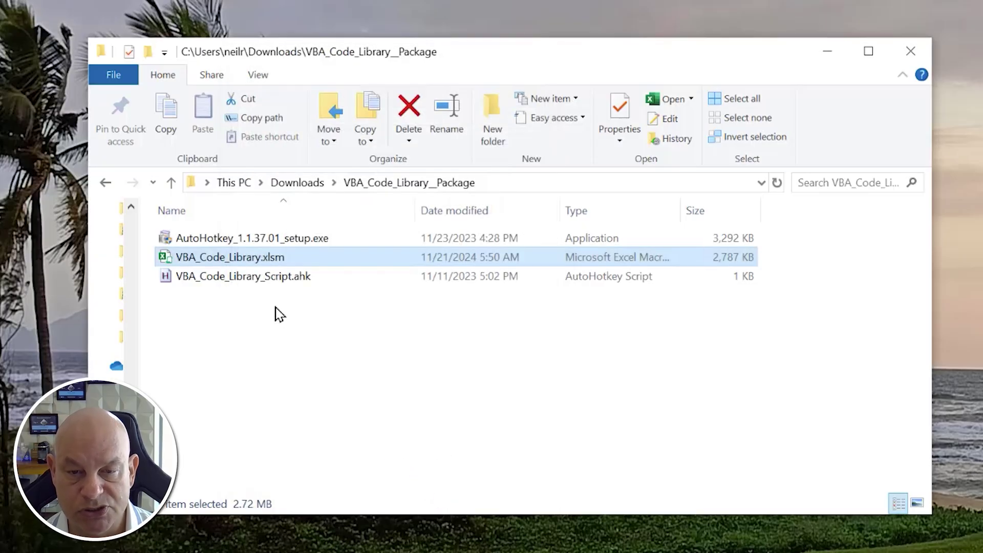
left_click(212, 238)
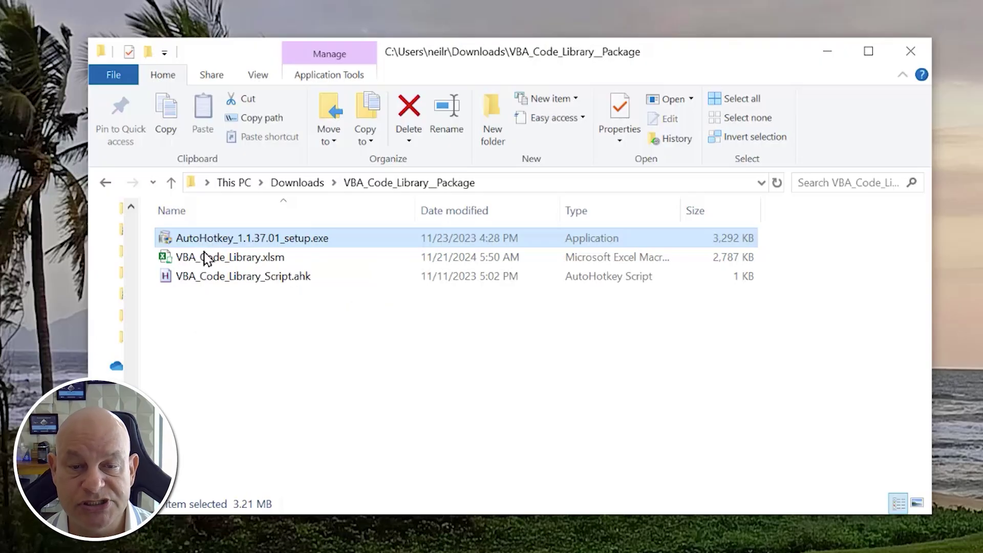
- Run AutoHotkey_1.1.37.01_setup.exe as an additional version, allowing the running script to close
double_click(204, 241)
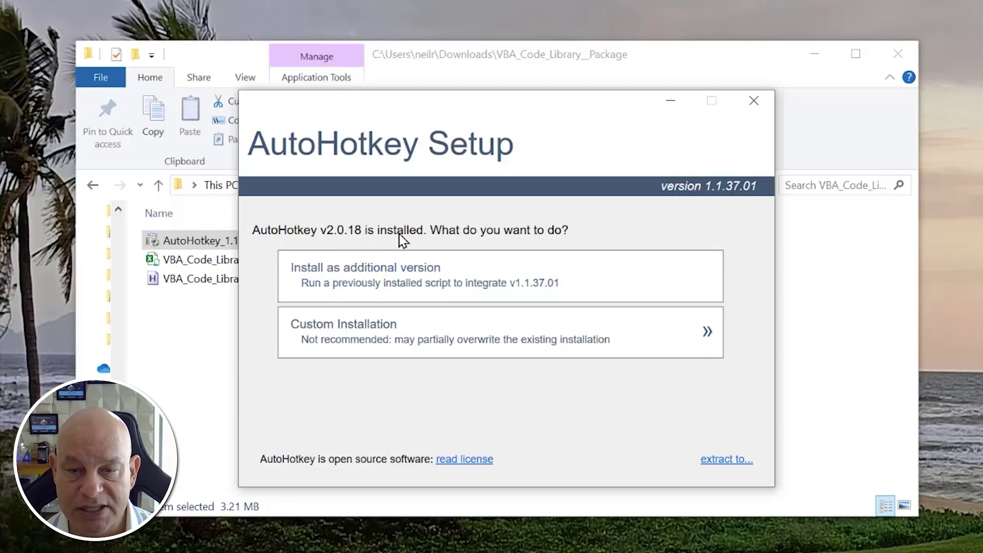
left_click(344, 271)
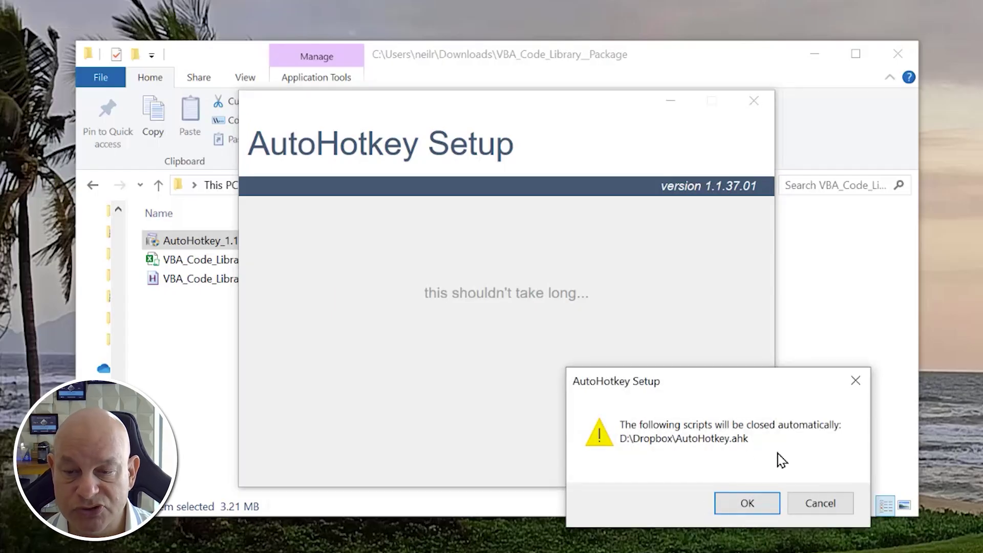
left_click(748, 504)
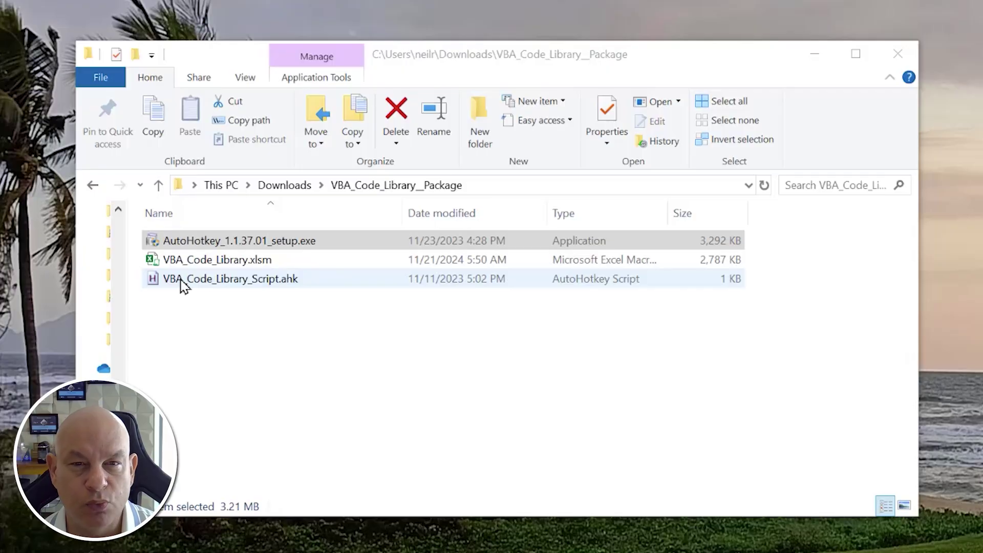
- Edit VBA_Code_Library_Script.ahk in Notepad++ and add blank lines after its final URL line
left_click(184, 286)
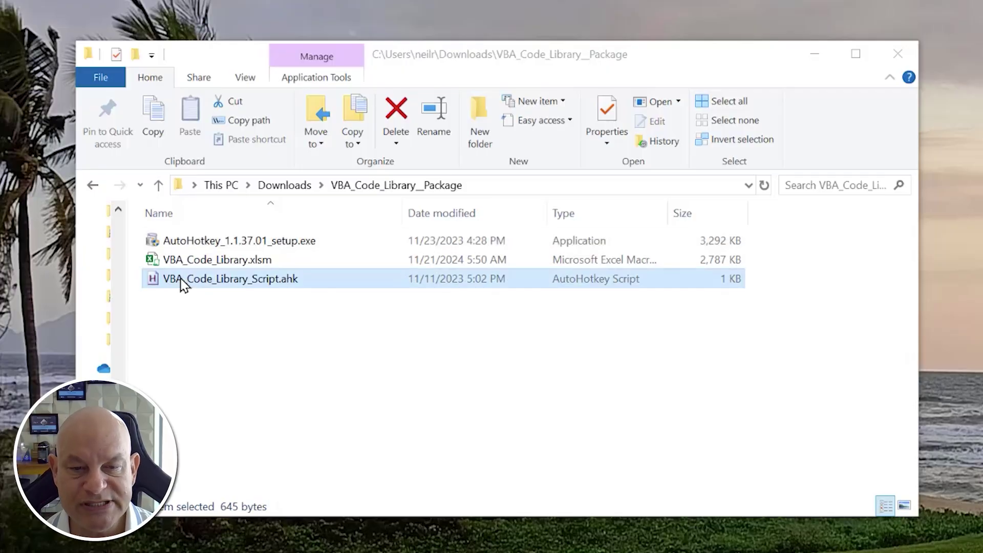
right_click(184, 285)
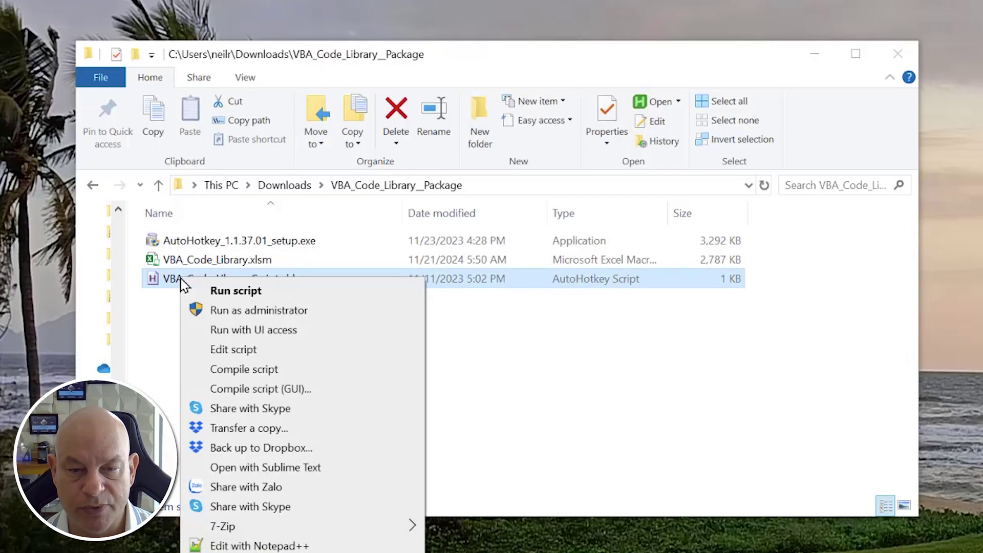
left_click(201, 349)
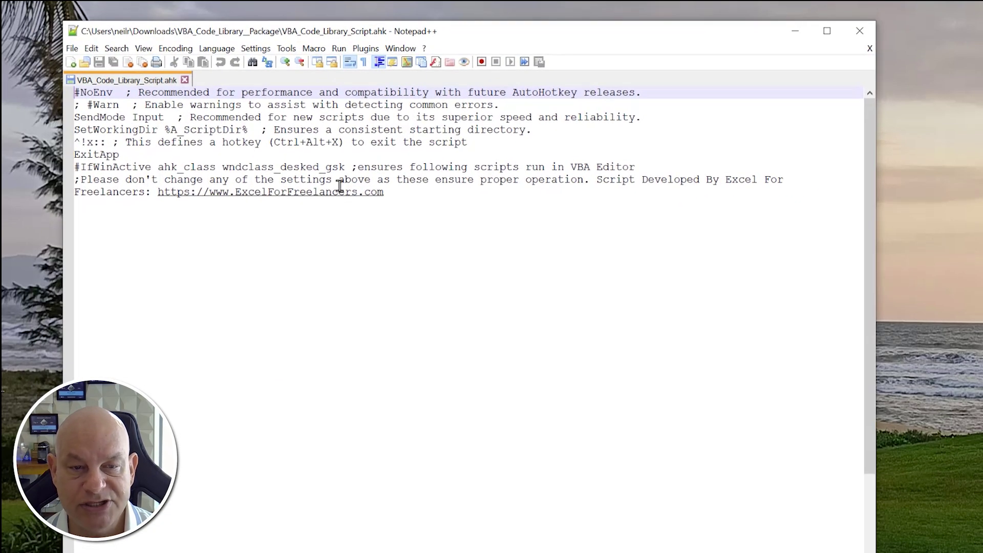
left_click_drag(387, 202, 44, 80)
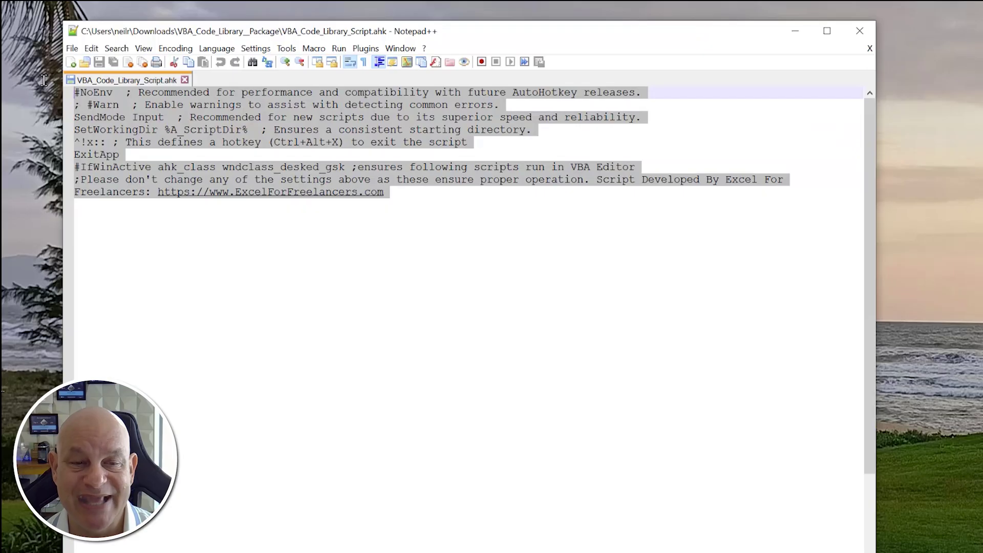
key("ctrl+End")
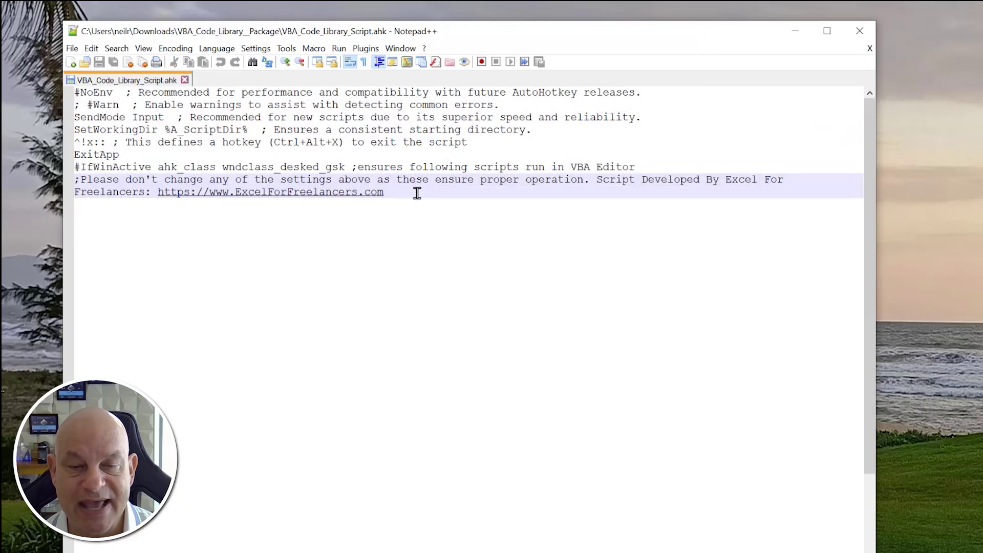
key("Return")
key("Return")
key("Return")
key("Return")
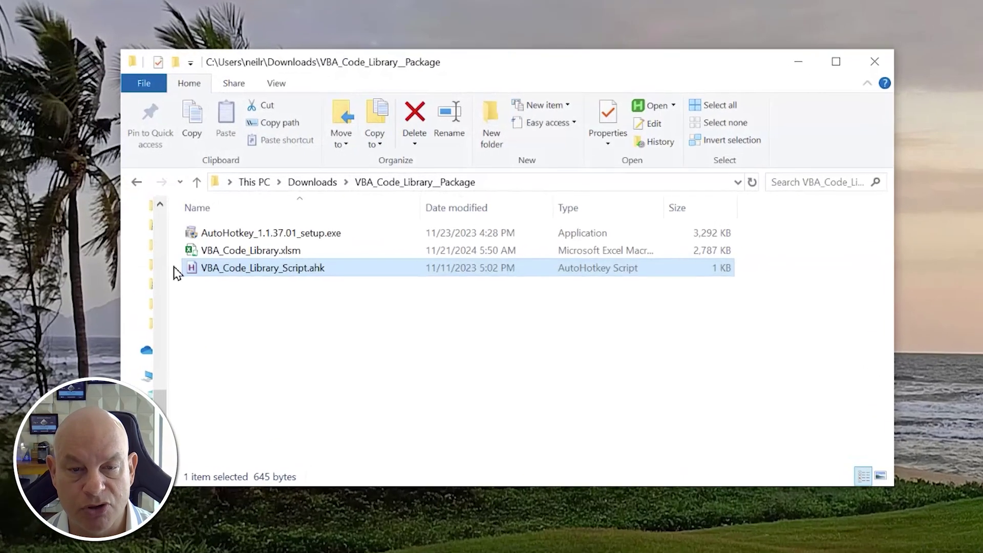
- Open the extracted VBA_Code_Library.xlsm, first closing the already-open Excel copy without saving
left_click(458, 179)
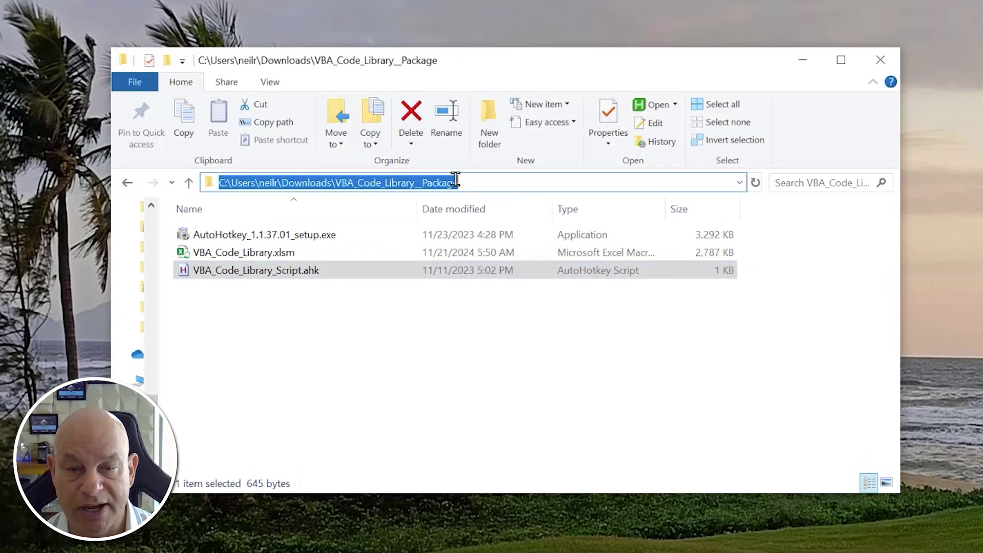
left_click(252, 307)
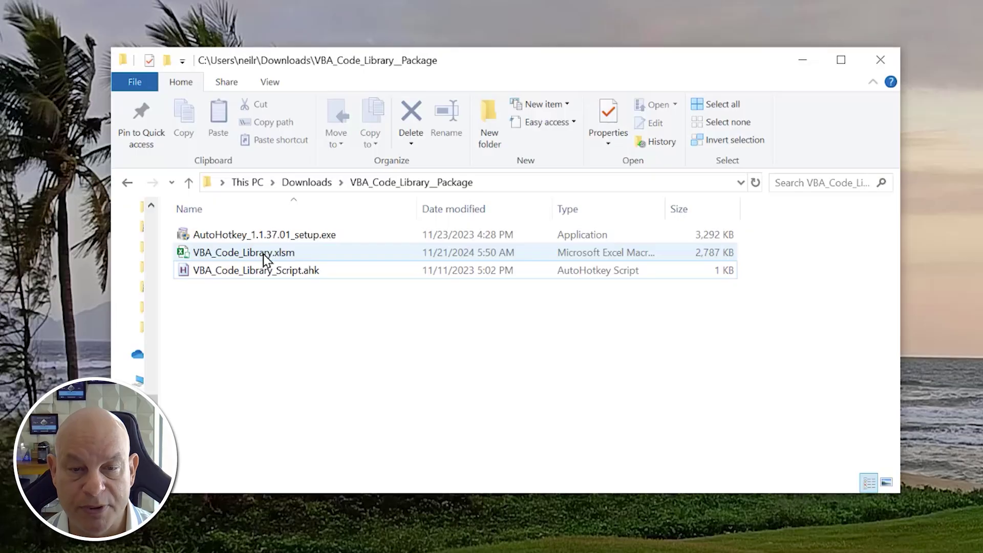
left_click(264, 258)
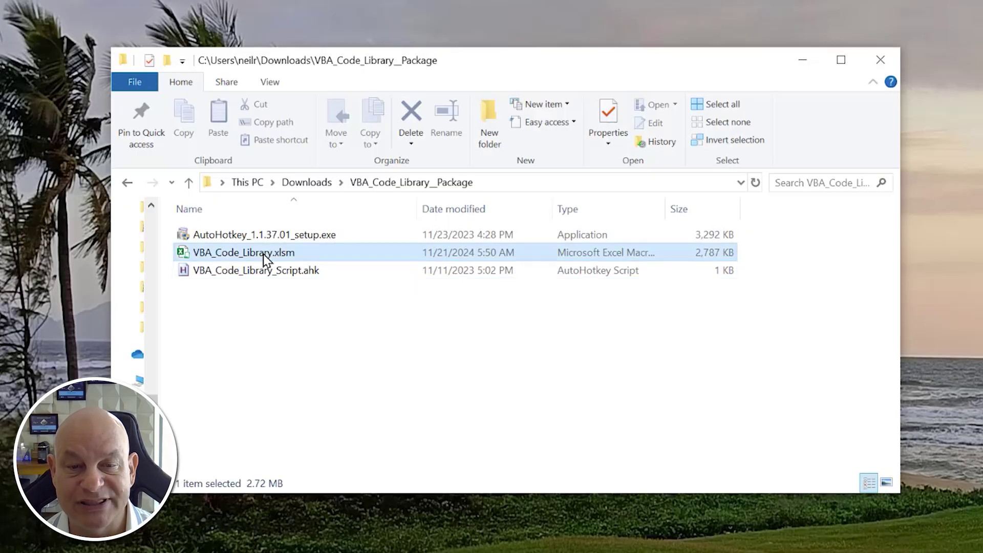
double_click(264, 257)
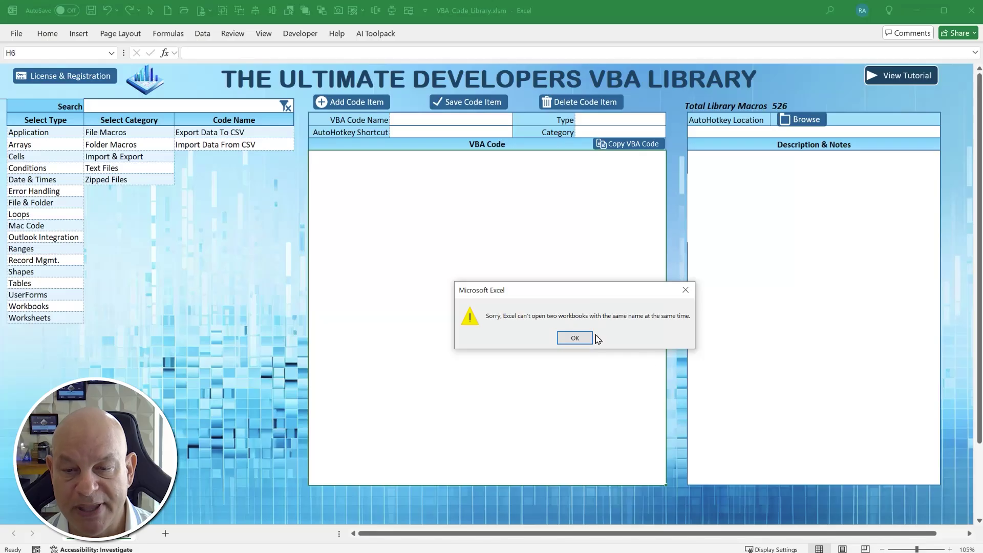
left_click(575, 337)
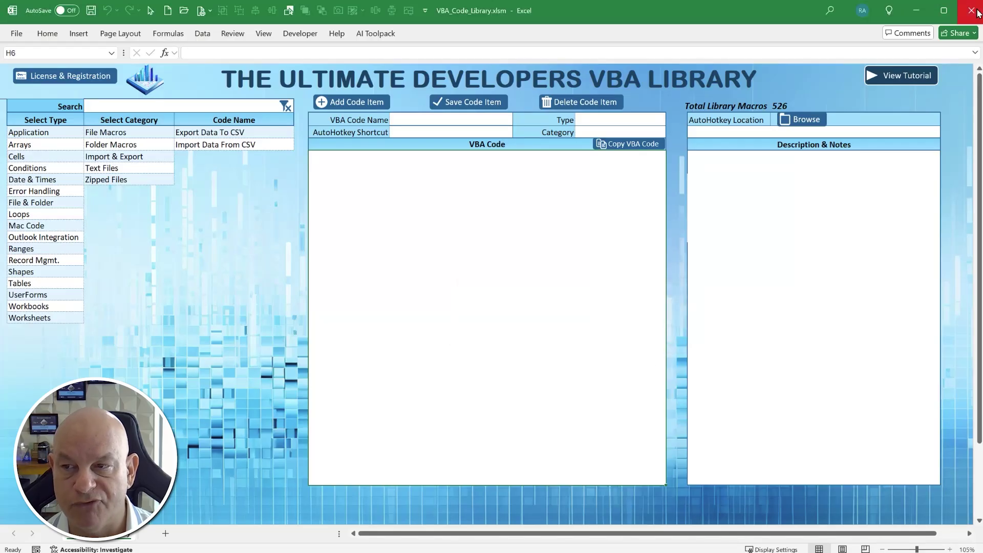
left_click(971, 11)
left_click(590, 321)
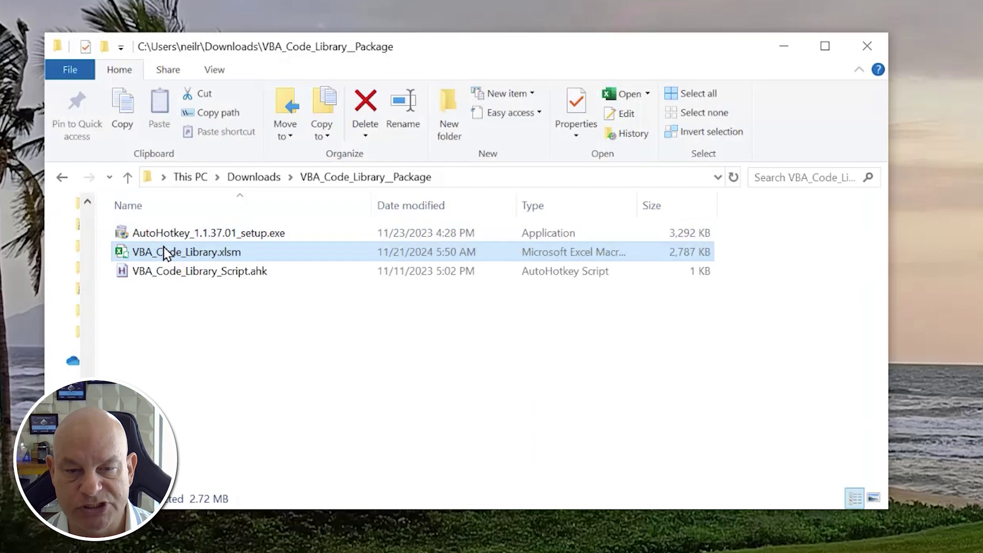
double_click(165, 253)
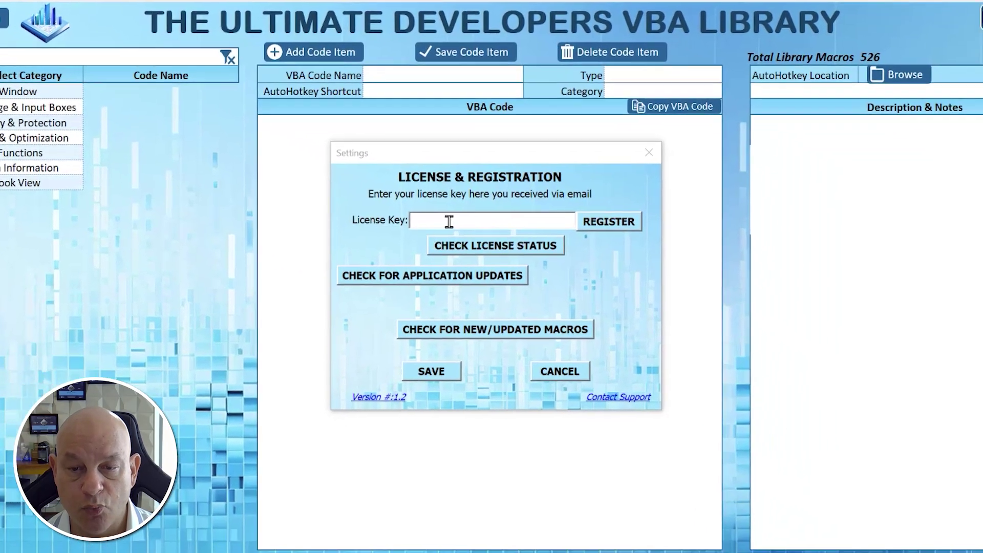
- Paste the license key, register the library, acknowledge the confirmation and save the settings
left_click(506, 222)
key("ctrl+v")
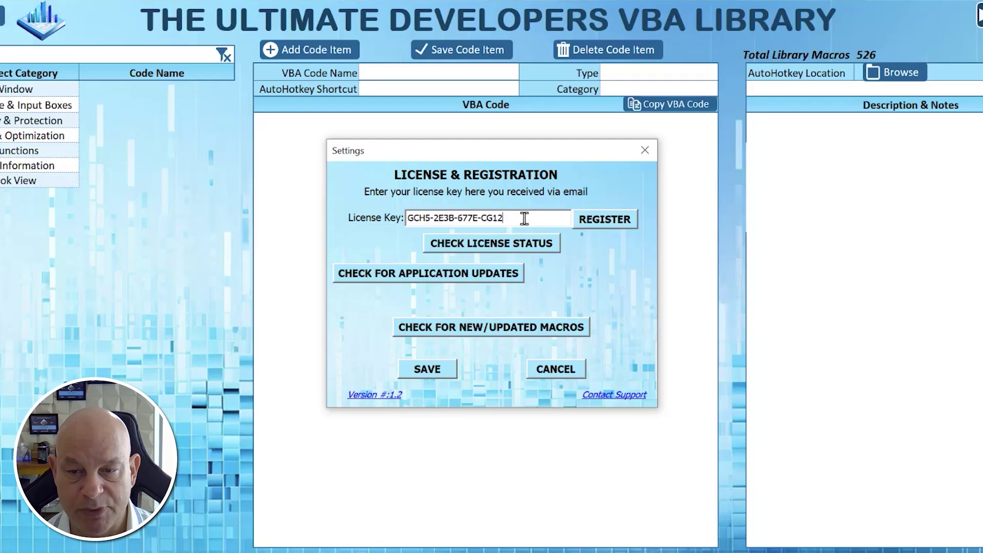
left_click_drag(508, 215, 313, 212)
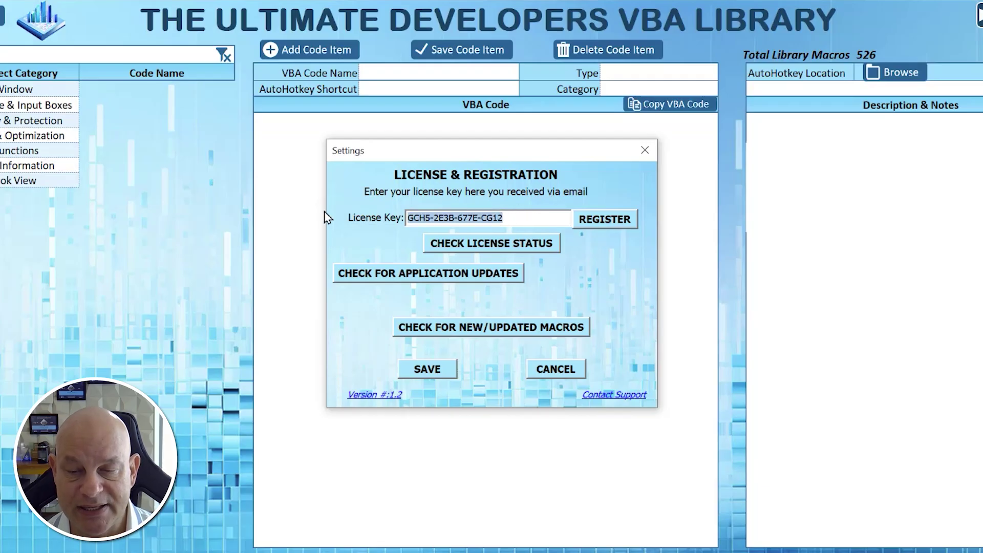
left_click(602, 227)
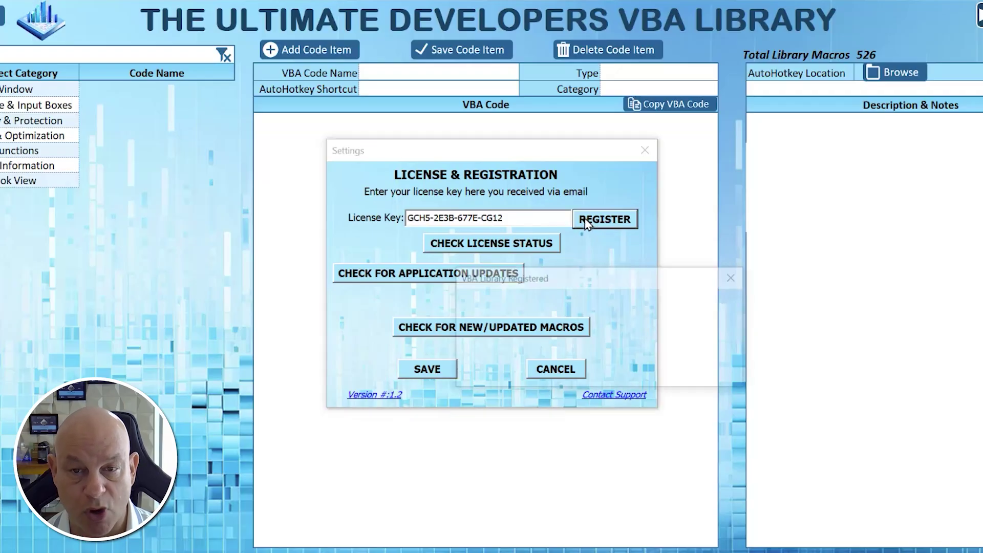
left_click_drag(582, 280, 481, 238)
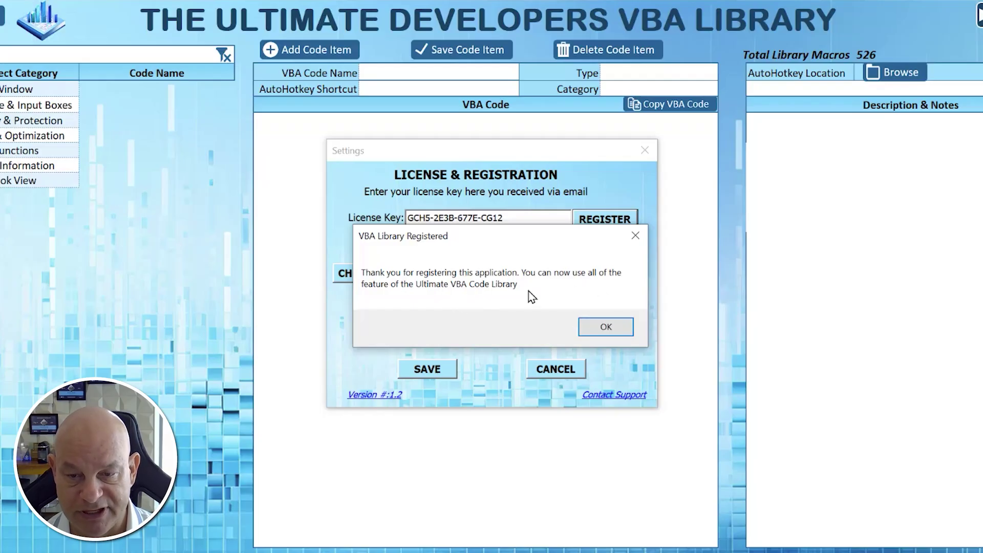
left_click(605, 327)
left_click(581, 326)
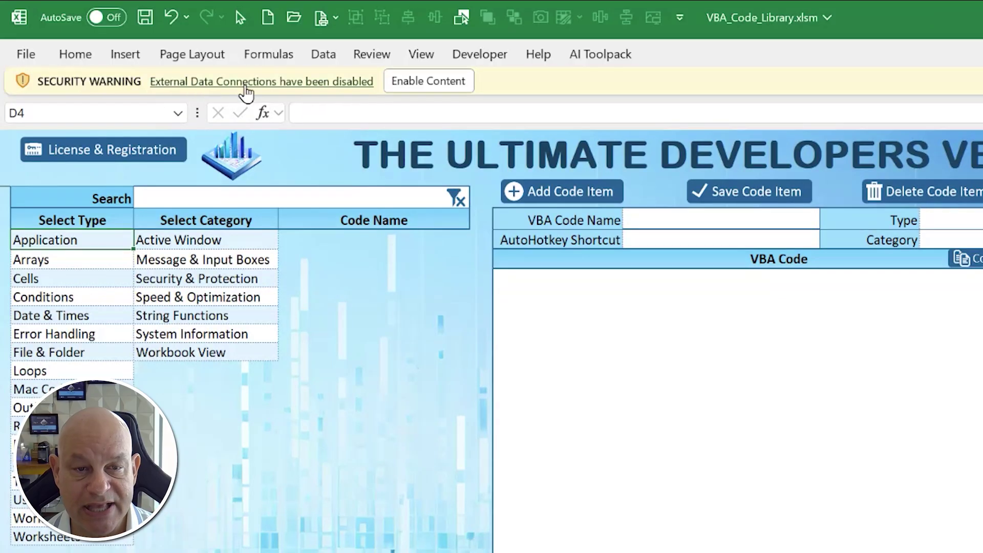
- Enable the workbook's content and copy the package folder path from File Explorer
left_click(420, 93)
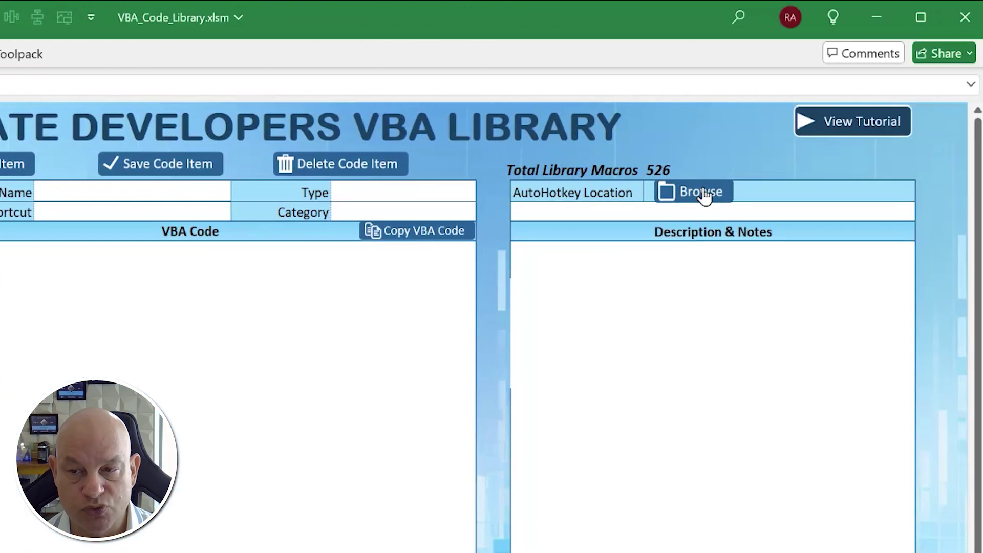
left_click(666, 193)
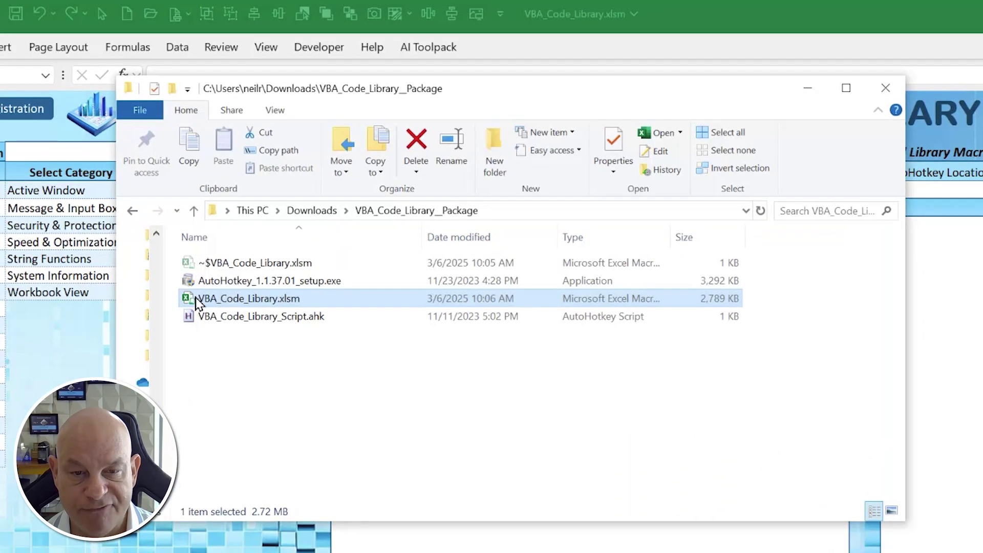
left_click(236, 322)
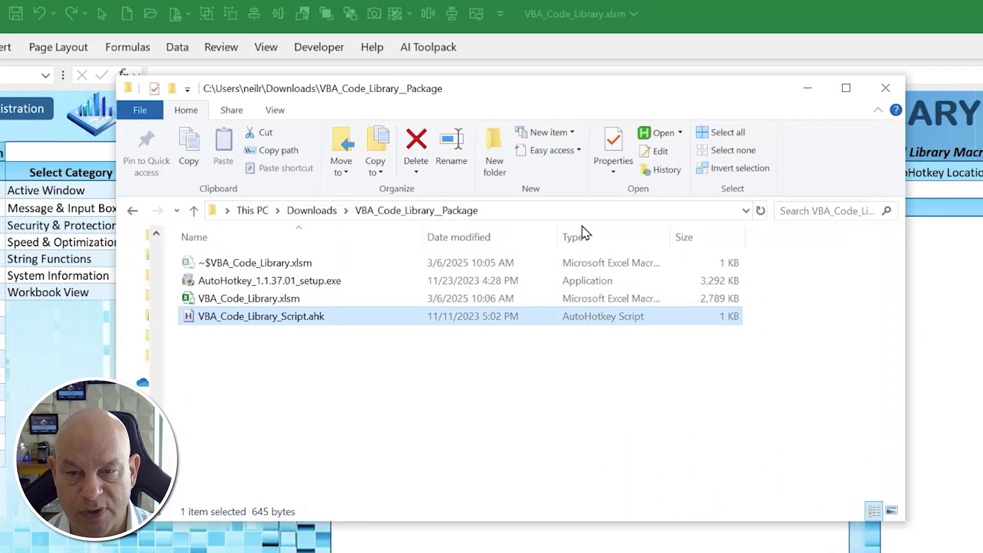
left_click(571, 212)
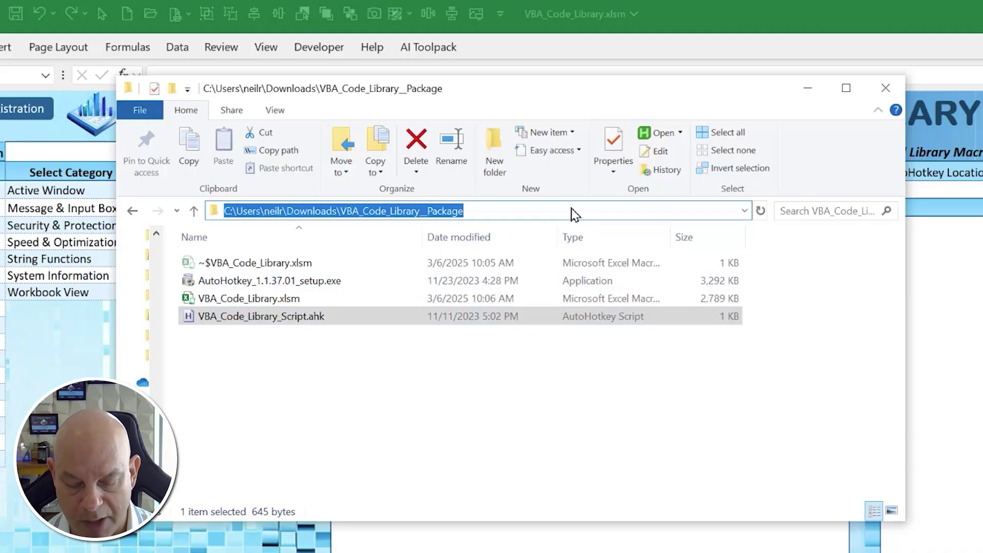
key("alt+F4")
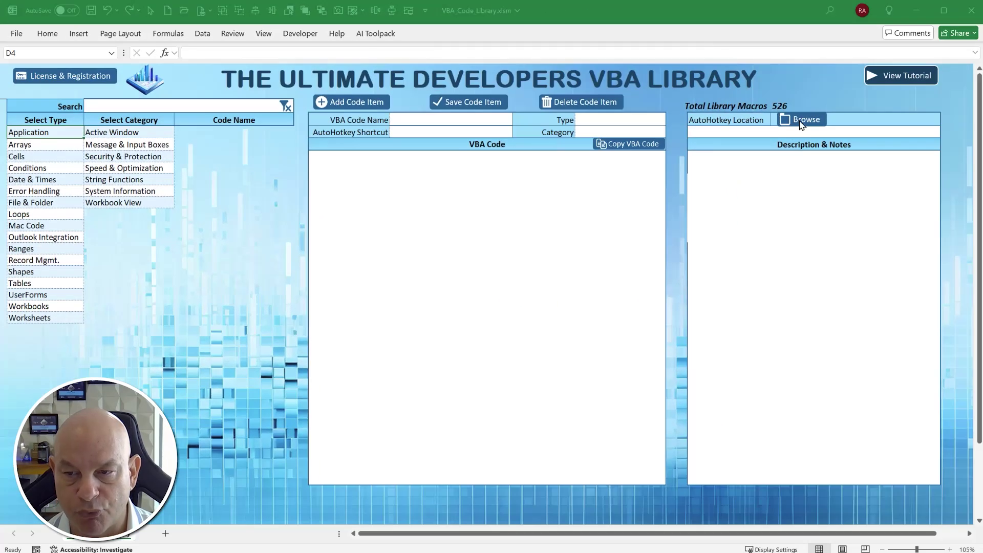
- Set the AutoHotkey Location to VBA_Code_Library_Script.ahk in the pasted package folder
left_click(801, 123)
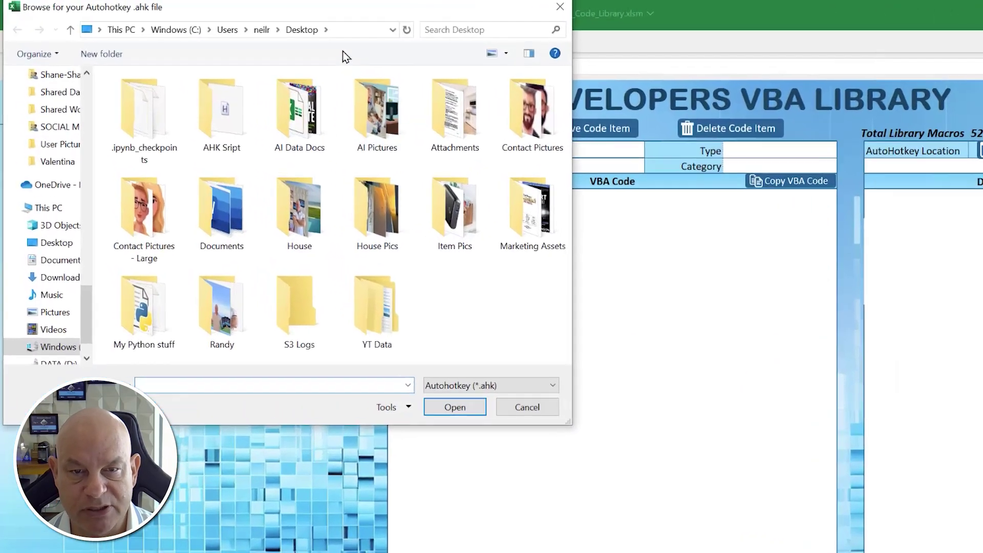
left_click(269, 25)
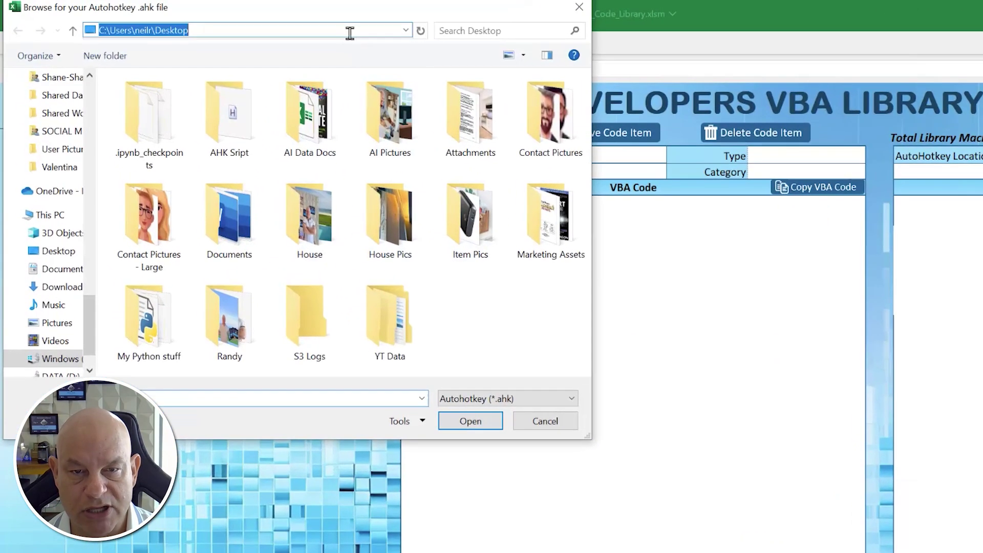
type("C:\\Users\\neilr\\Downloads\\VBA_Code_Library_Package")
key("Return")
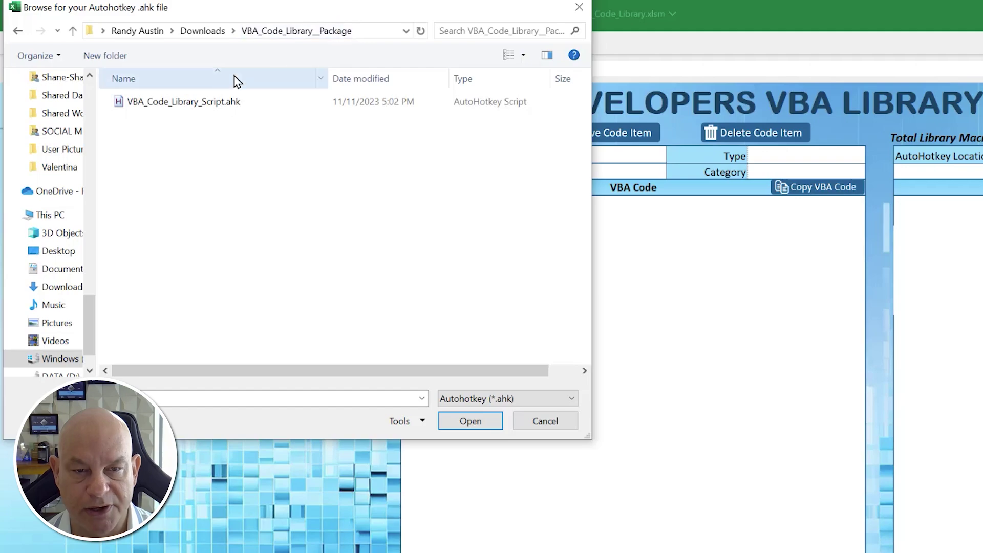
left_click(149, 102)
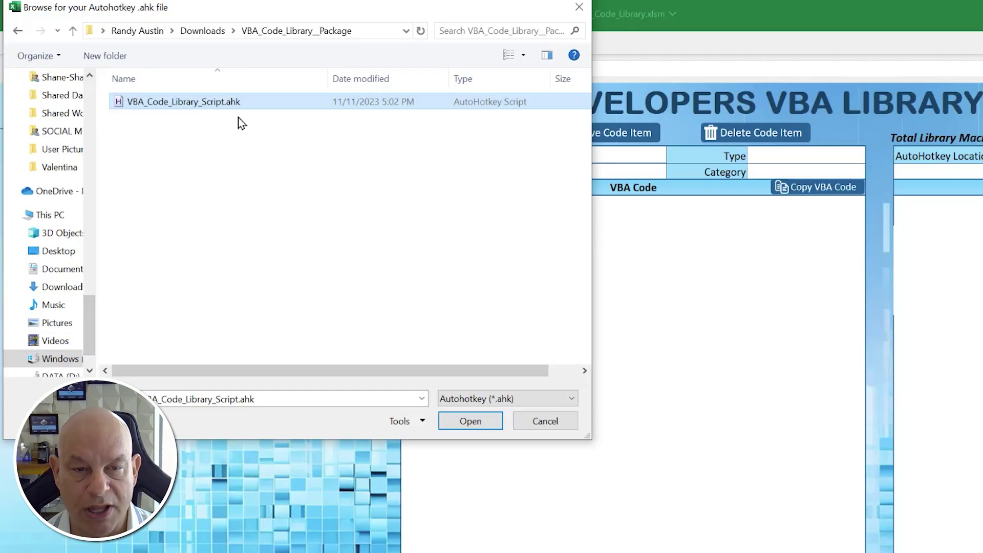
left_click(470, 421)
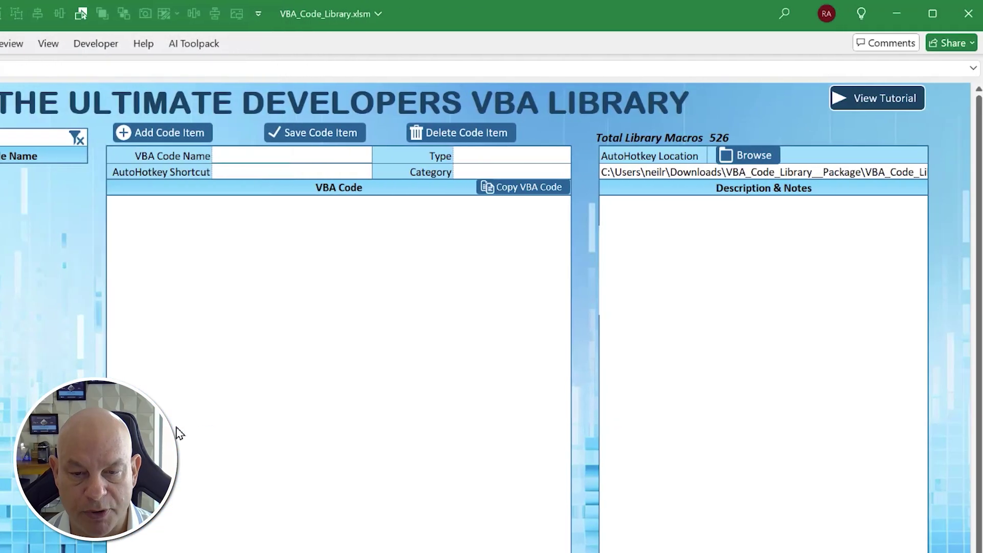
- Search the library for 'file' and 'folder' macros, viewing Browse For Specific File and Unzip Files to A Folder
left_click(697, 173)
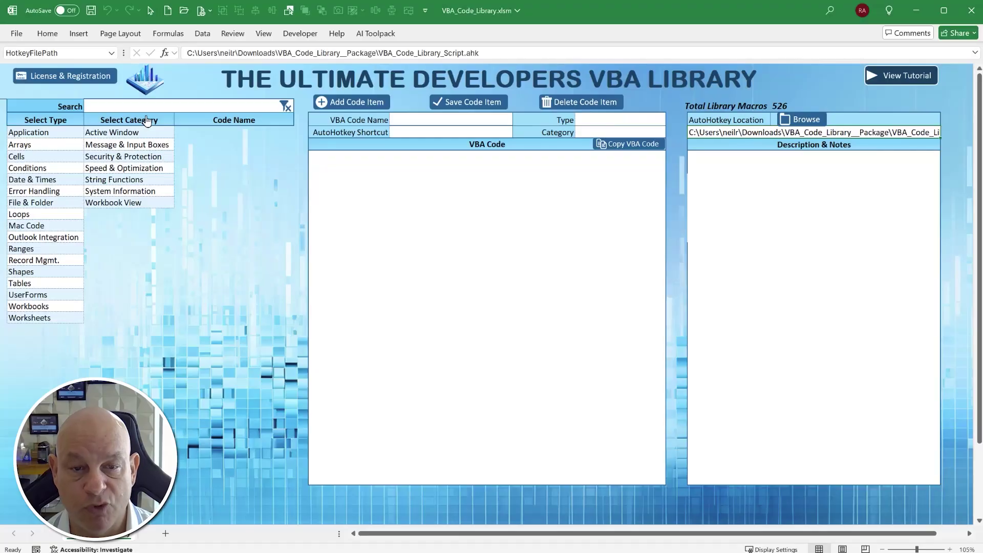
left_click(145, 106)
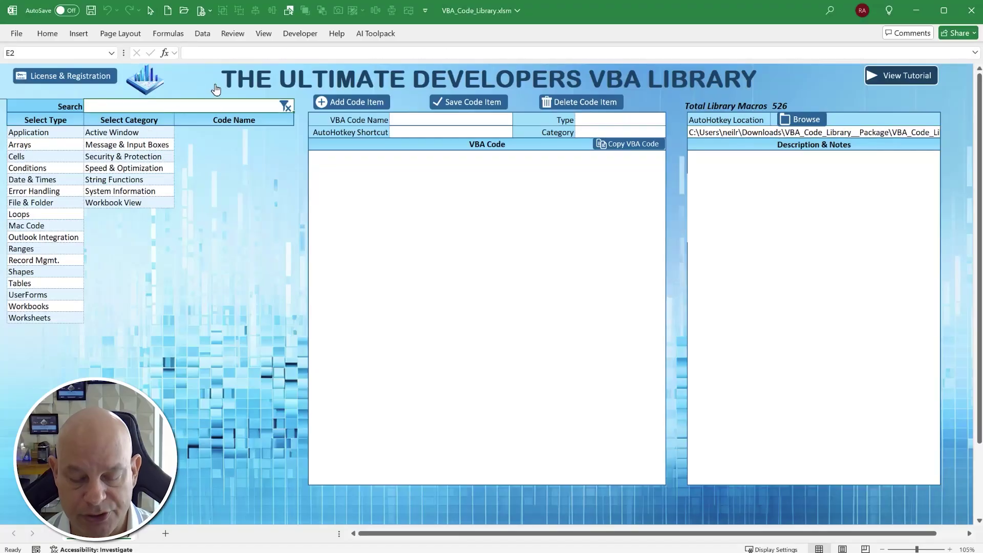
type("file")
key("Return")
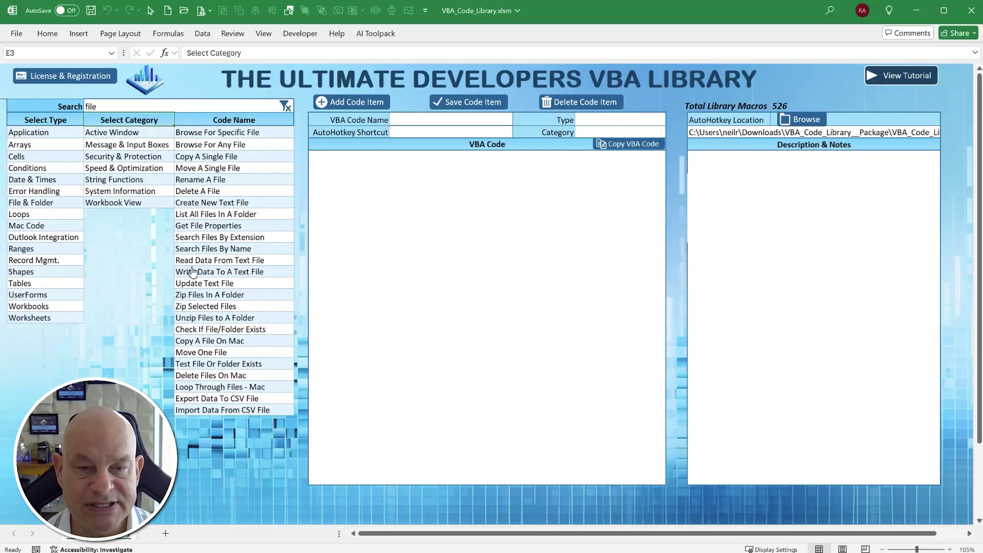
left_click(219, 134)
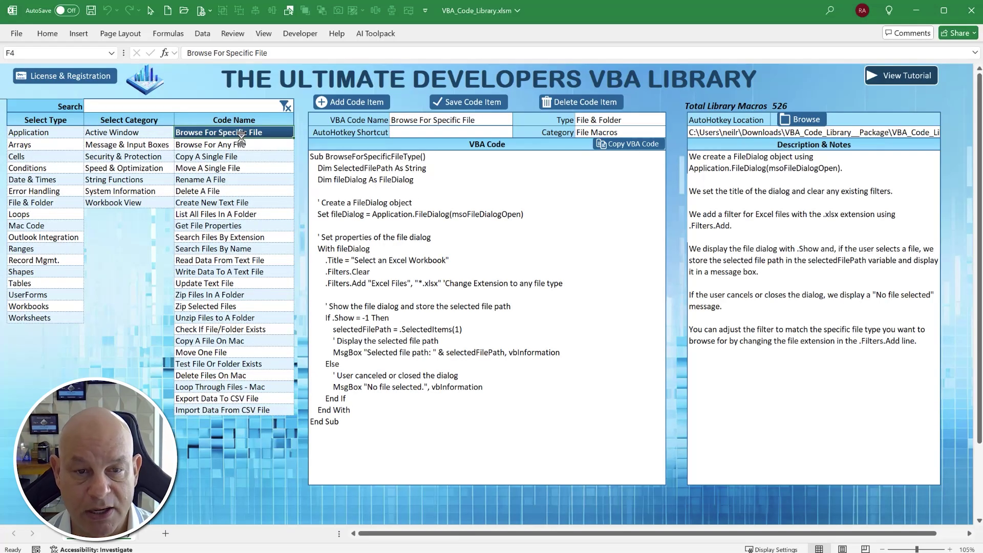
key("Down")
key("Down")
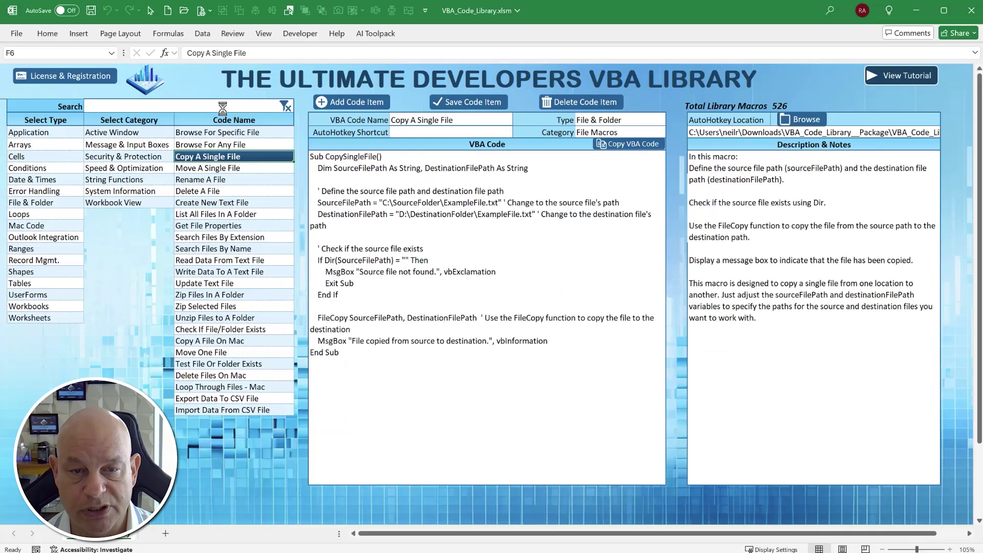
left_click(222, 108)
type("folder")
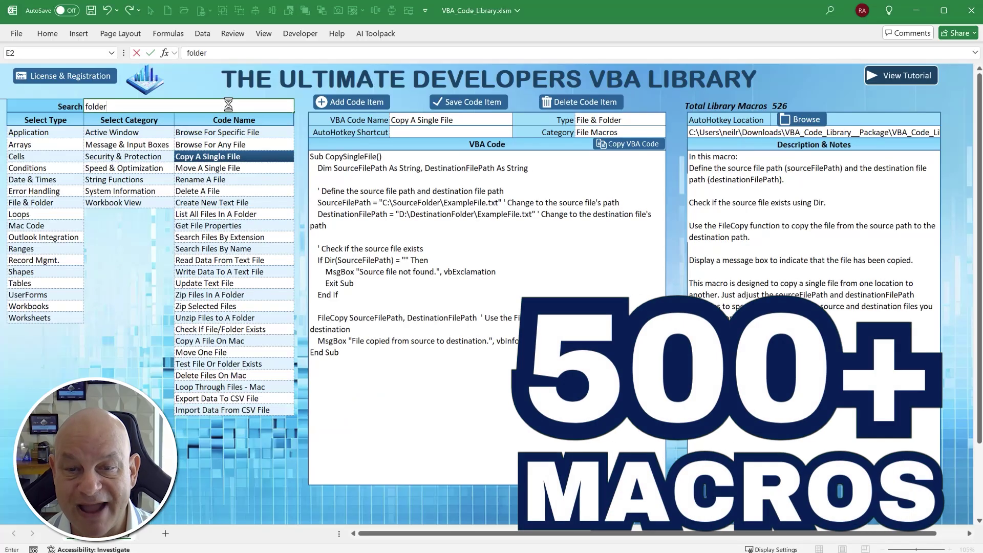
key("Return")
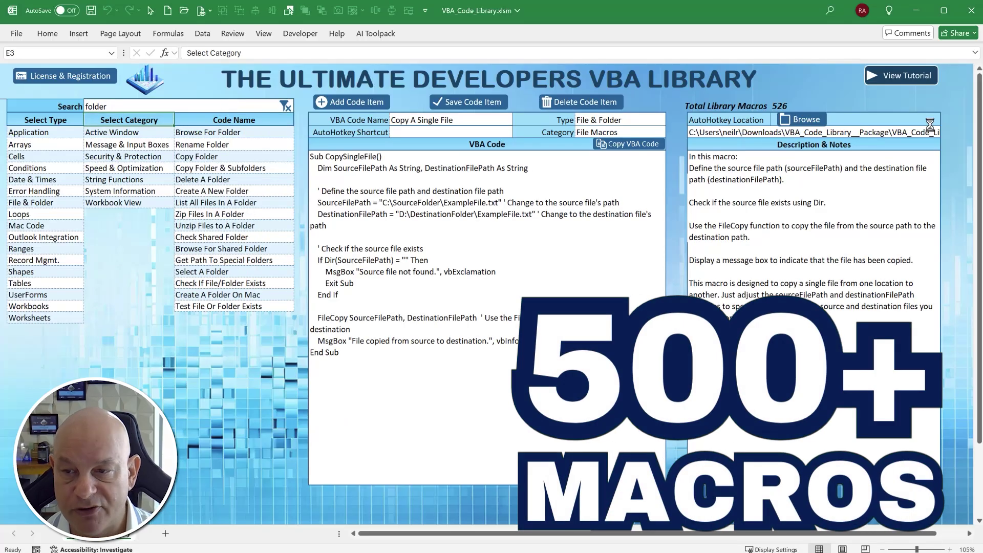
left_click(811, 105)
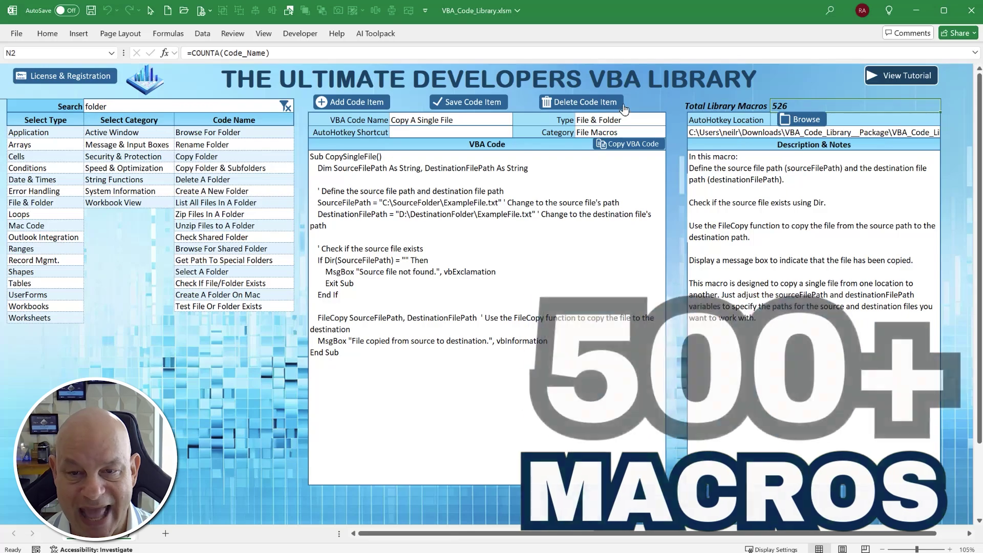
left_click(214, 226)
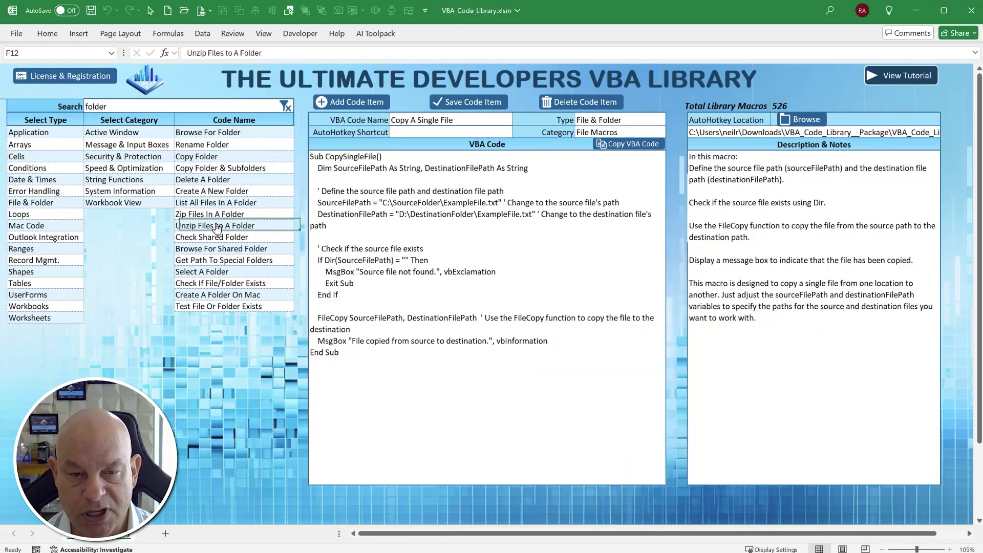
- Search for 'text', then browse the Arrays, Conditions, Error Handling, File & Folder, Loops and Mac Code types
left_click(165, 109)
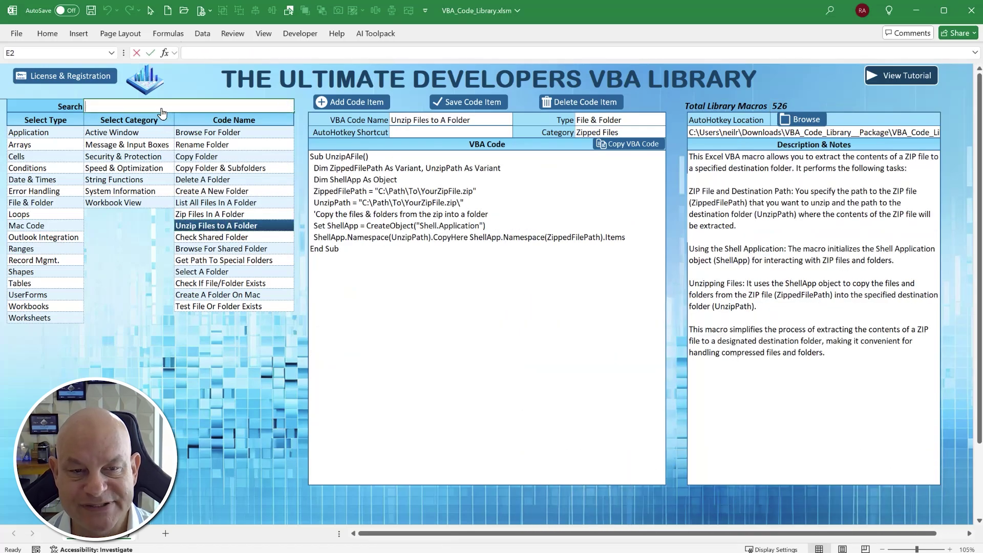
type("text")
left_click(51, 145)
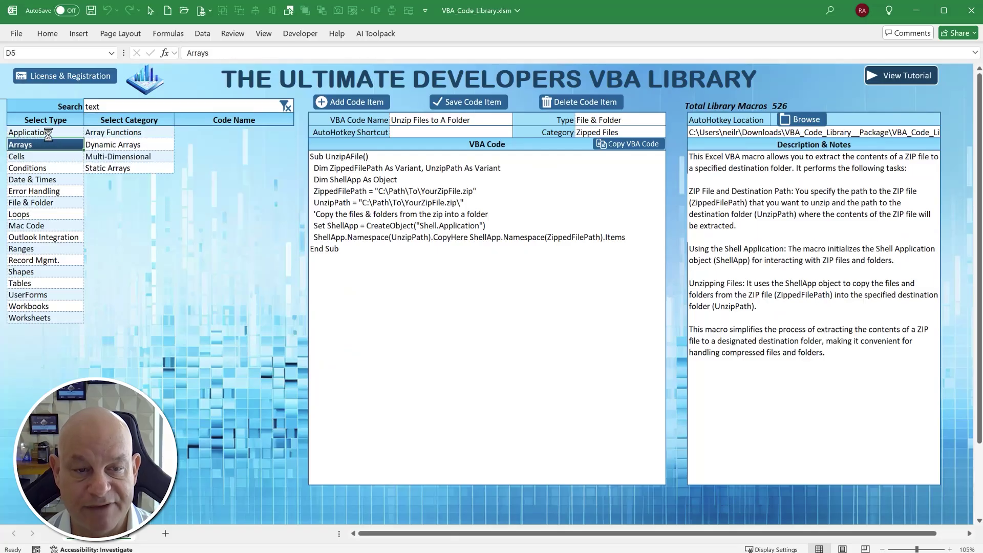
left_click(51, 168)
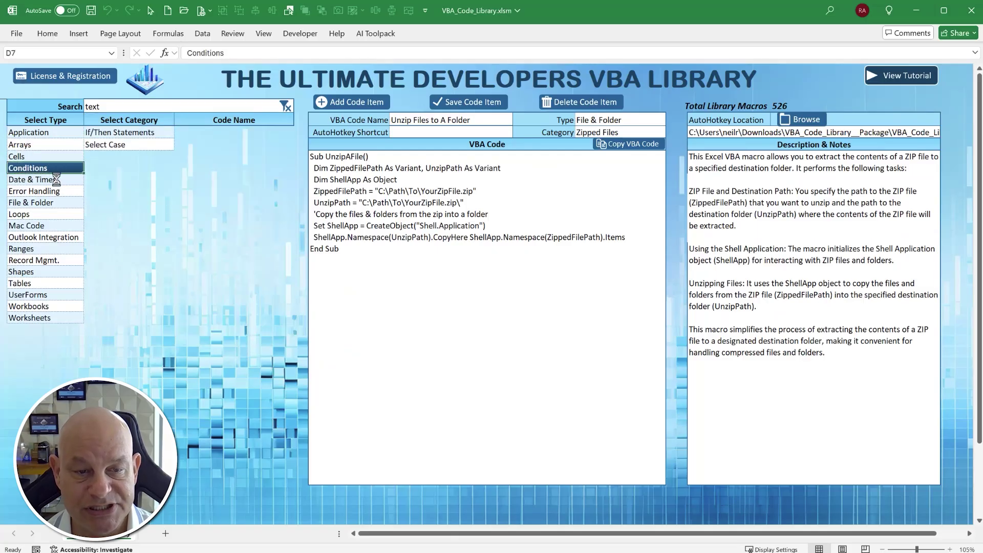
left_click(58, 191)
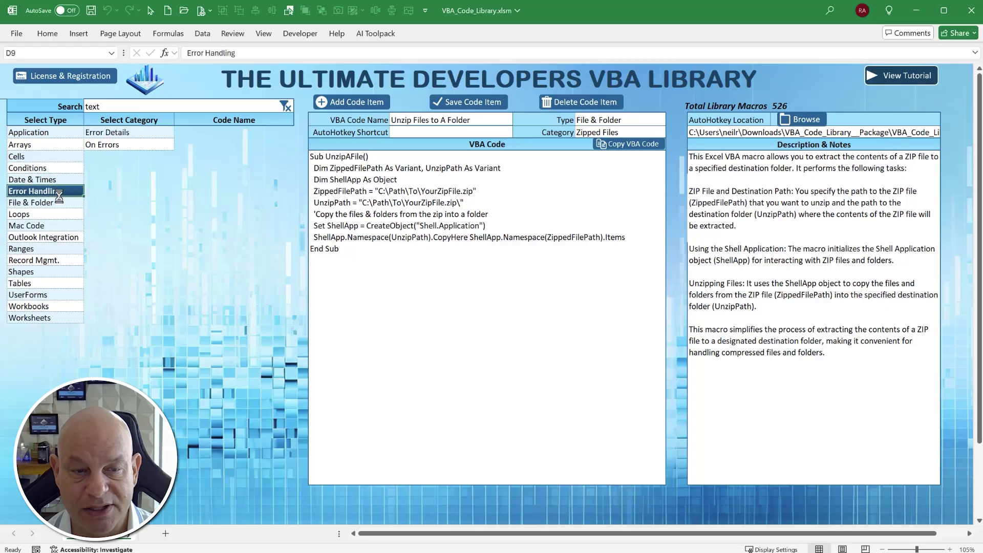
left_click(62, 203)
left_click(56, 213)
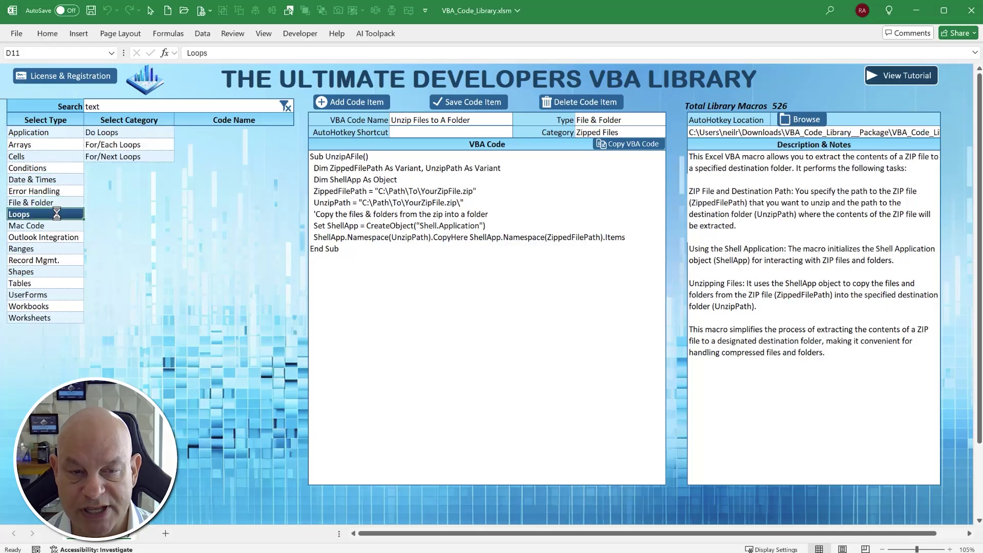
left_click(55, 225)
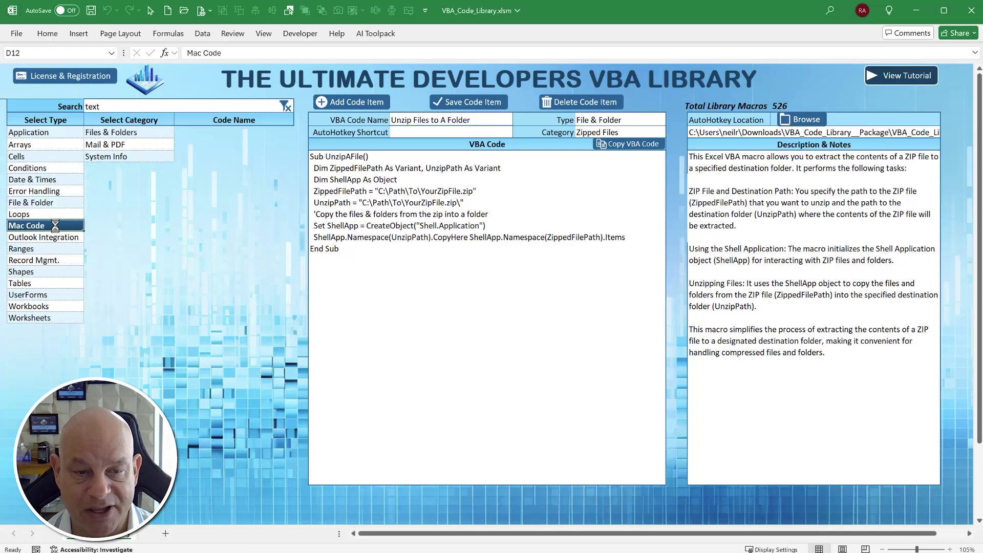
left_click(58, 214)
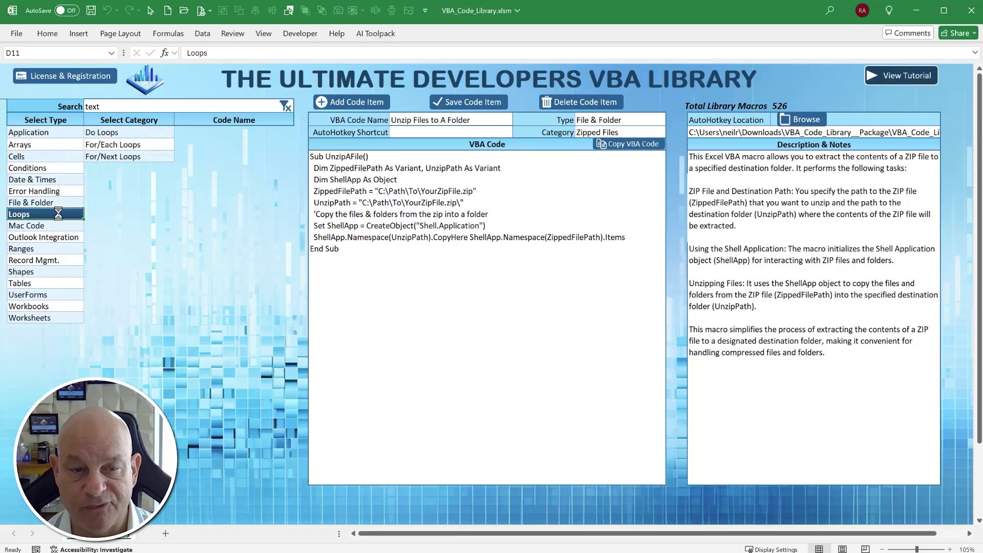
- Browse the For/Next and For/Each loop macros and copy the For Each Loop Sample code
left_click(119, 158)
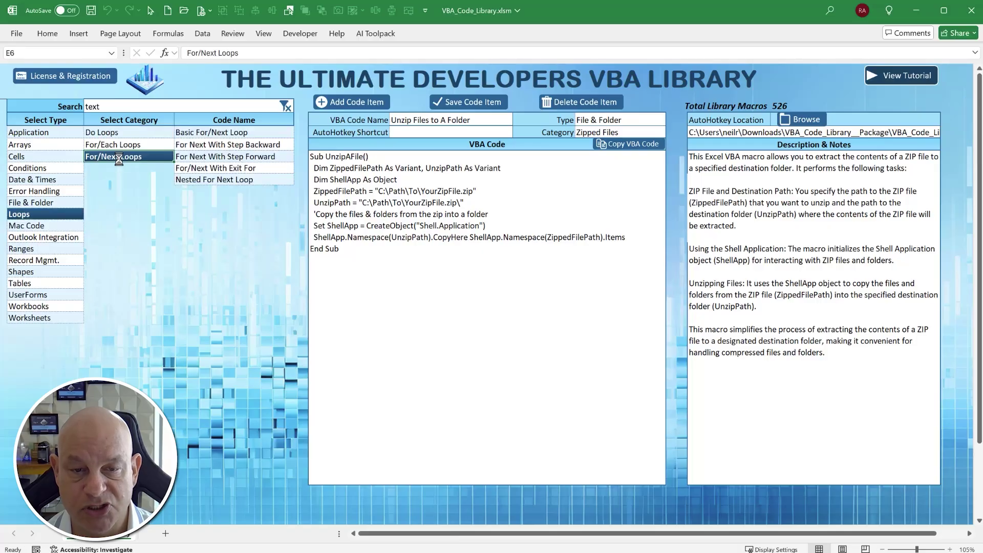
left_click(182, 146)
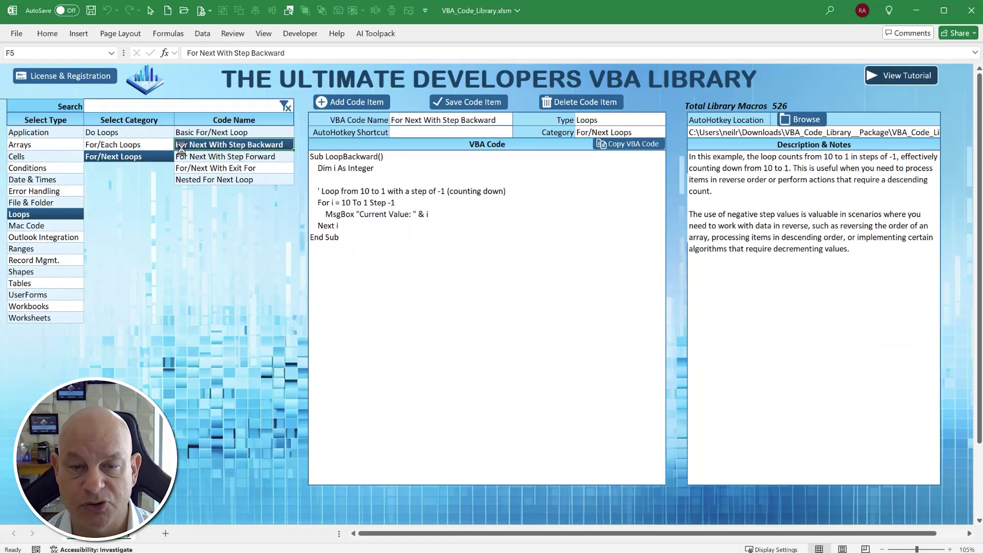
left_click(731, 180)
left_click(226, 174)
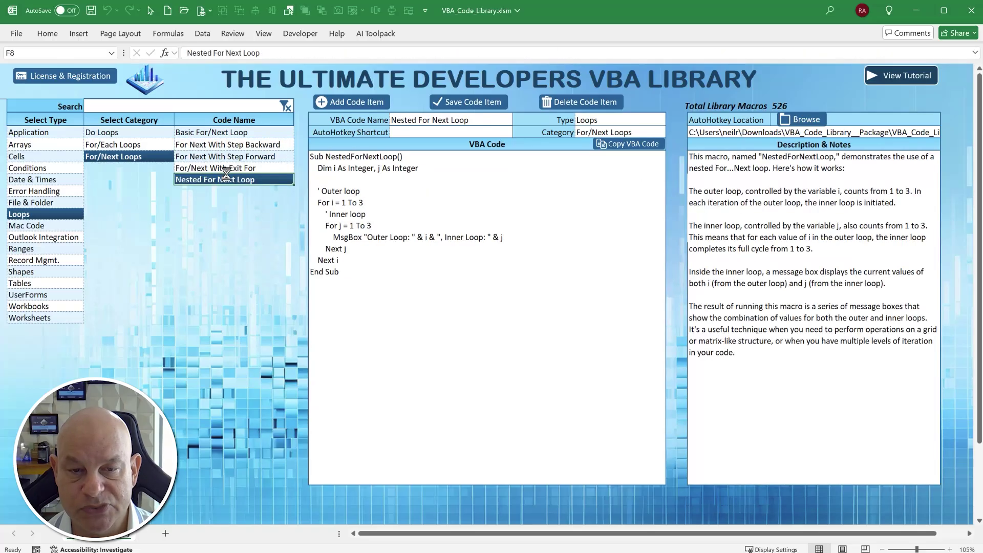
left_click(124, 146)
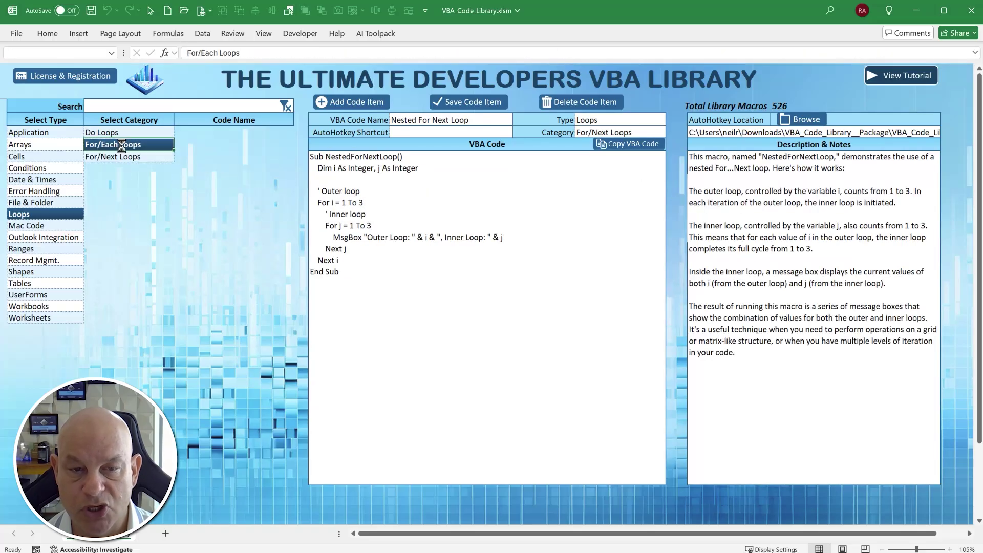
left_click(247, 179)
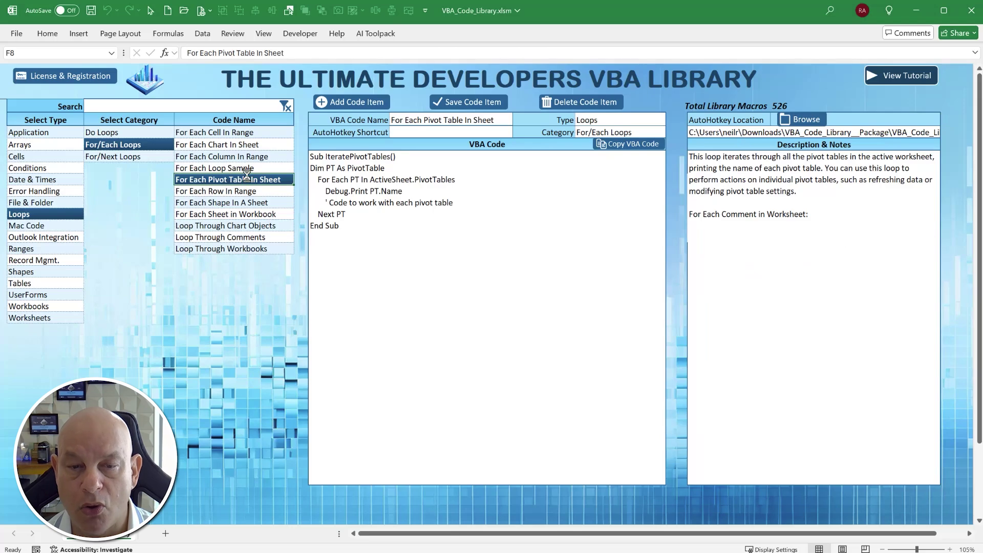
left_click(245, 168)
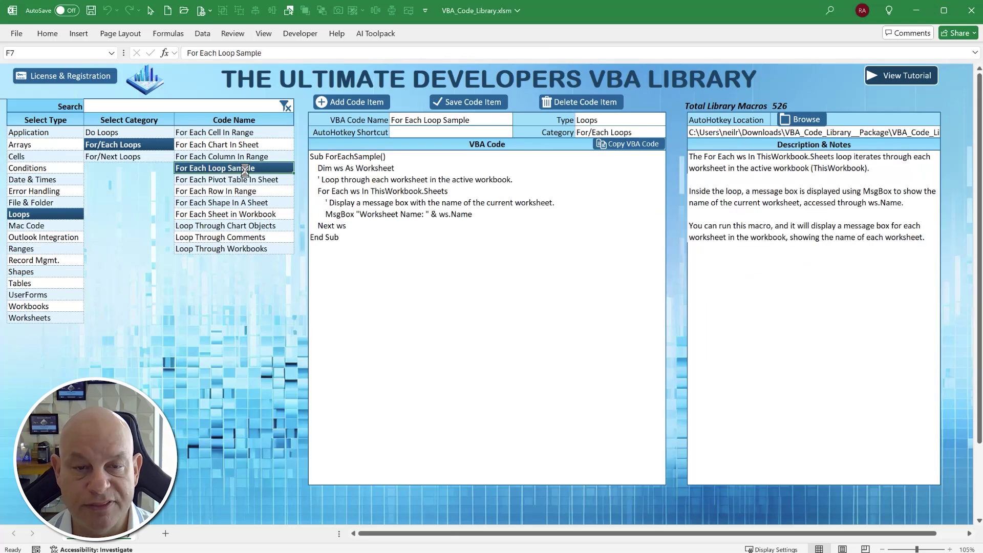
left_click(353, 207)
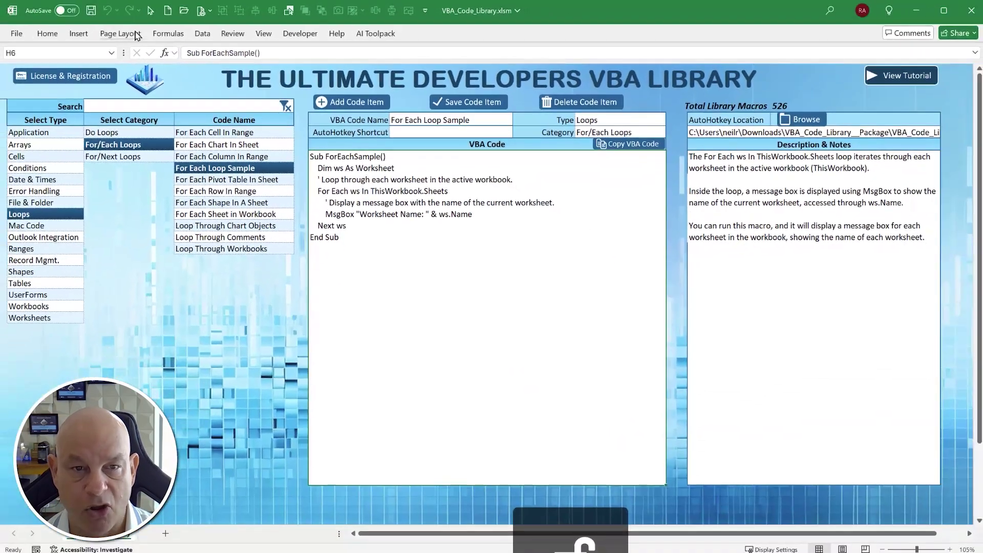
- Paste the ForEachSample procedure into a new Module1 of blank workbook Book1 and select it
left_click(168, 12)
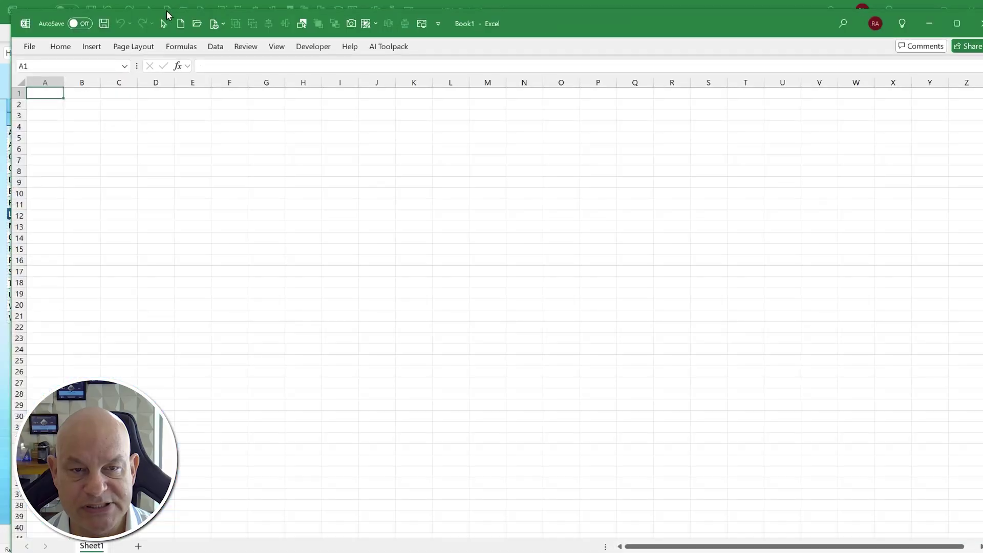
left_click(313, 46)
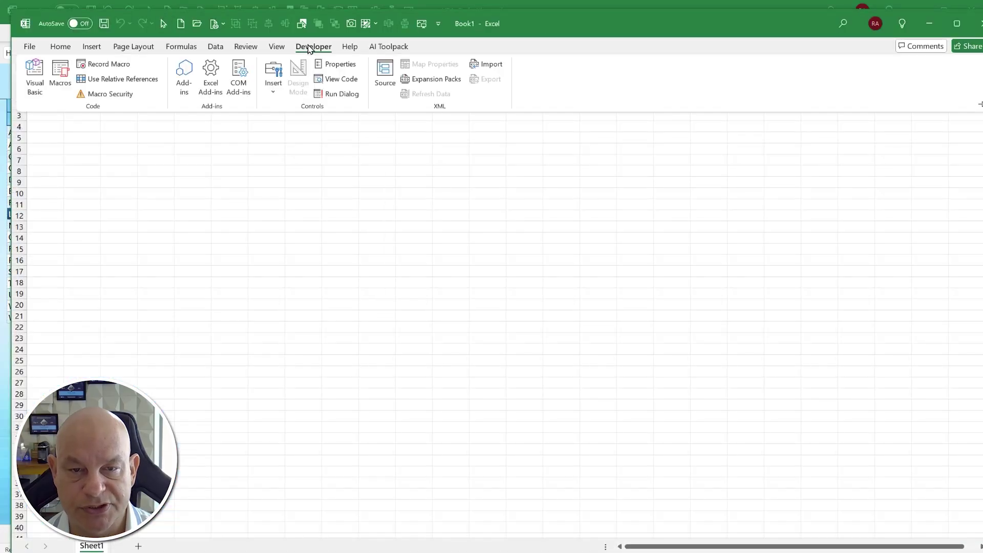
left_click(34, 76)
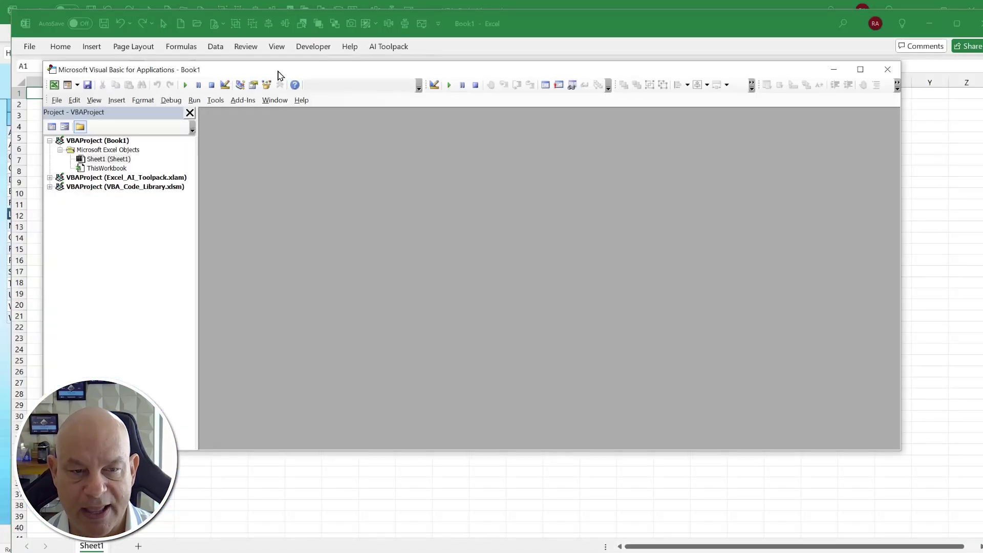
right_click(131, 170)
mouse_move(155, 226)
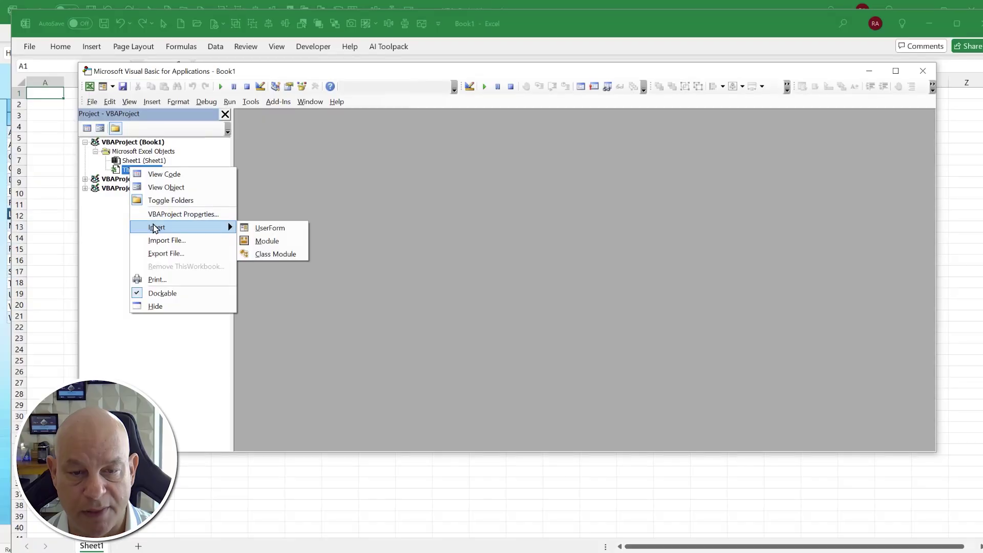
left_click(262, 240)
type("Sub ForEachSample()     Dim ws As Worksheet     ' Loop through each worksheet in the active workbook.     For Each ws In ThisWorkbook.Sheets         ' Display a message box with the name of the current worksheet.         MsgBox \"Worksheet Name: \" & ws.Name     Next ws End Sub")
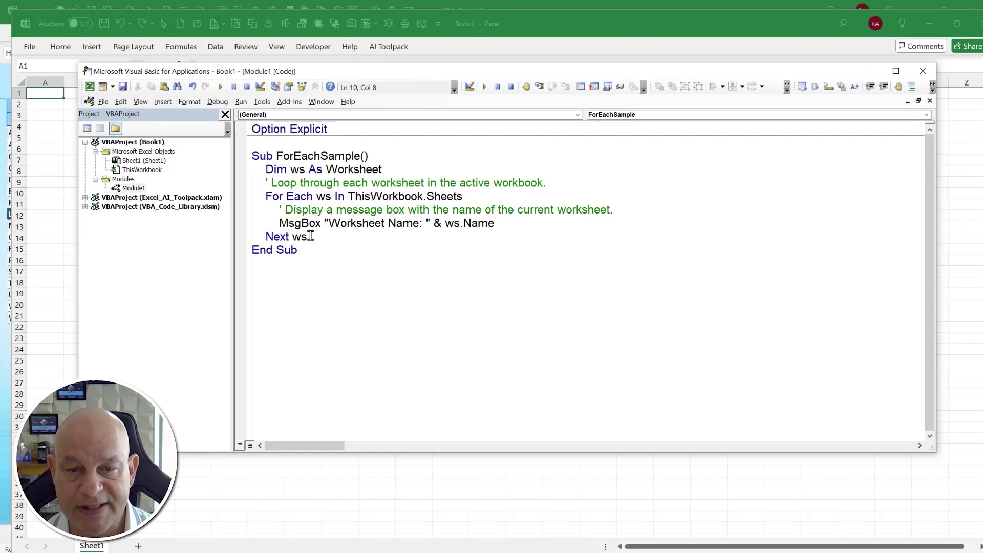
left_click_drag(303, 262, 220, 156)
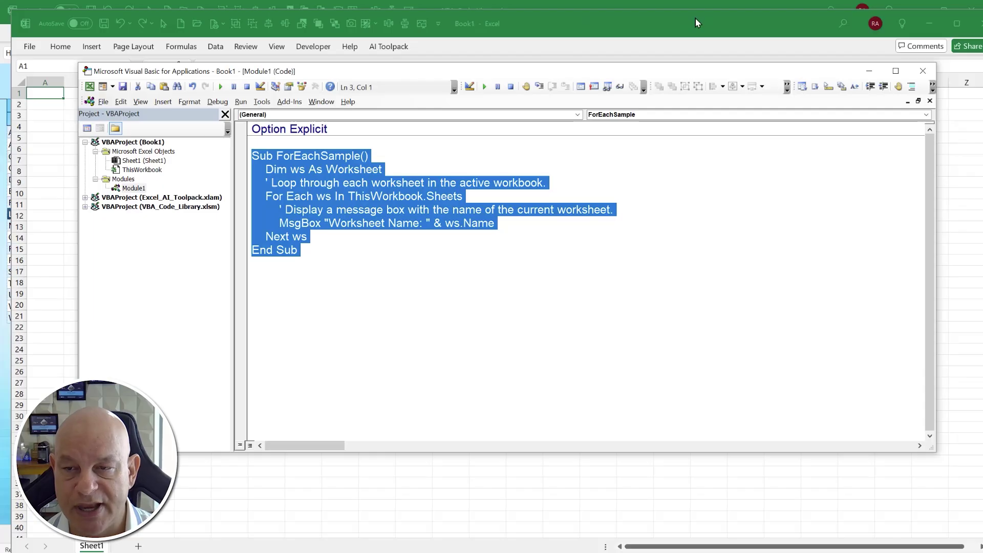
- Browse a few For/Each macros, then open Outlook Integration > Emails > Send Multiple Emails
left_click(577, 10)
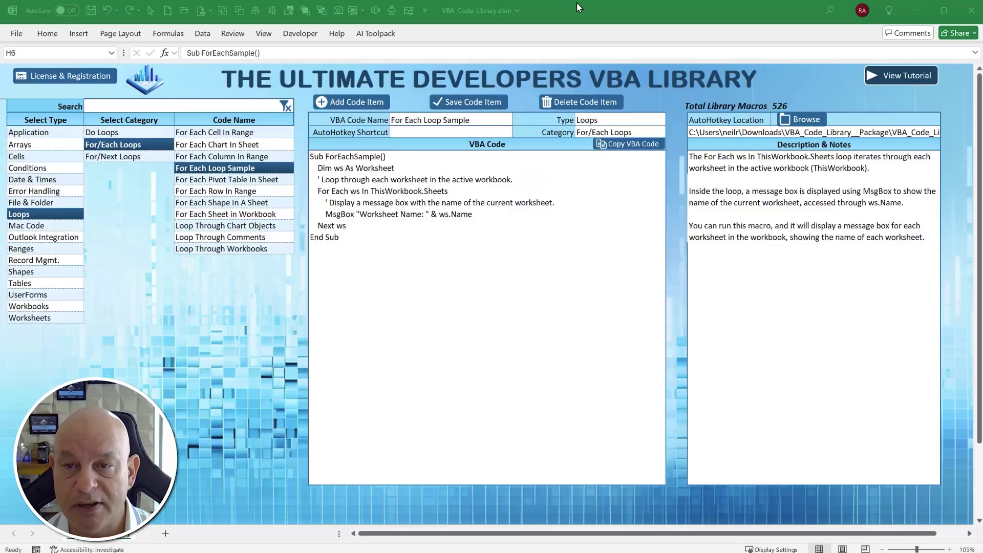
left_click(235, 192)
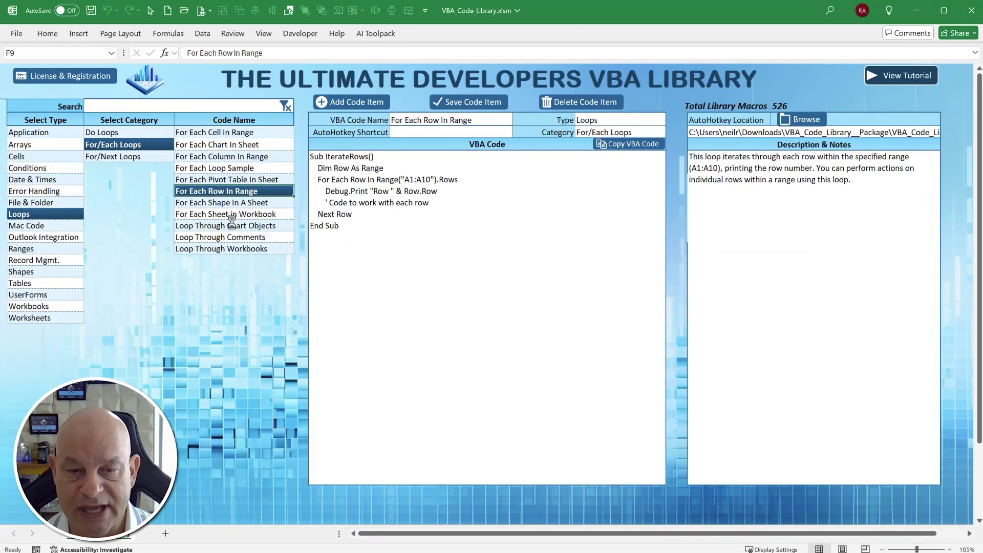
left_click(233, 226)
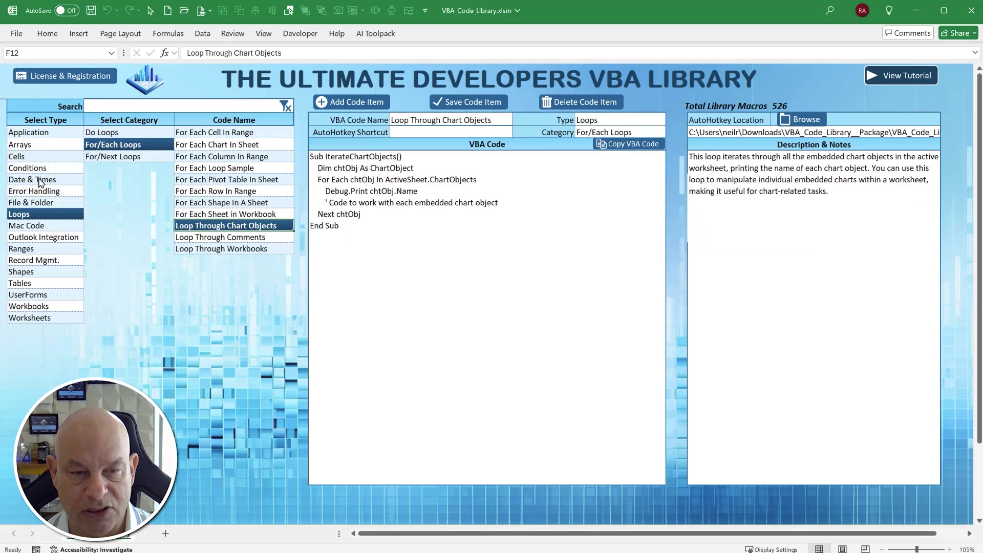
left_click(40, 239)
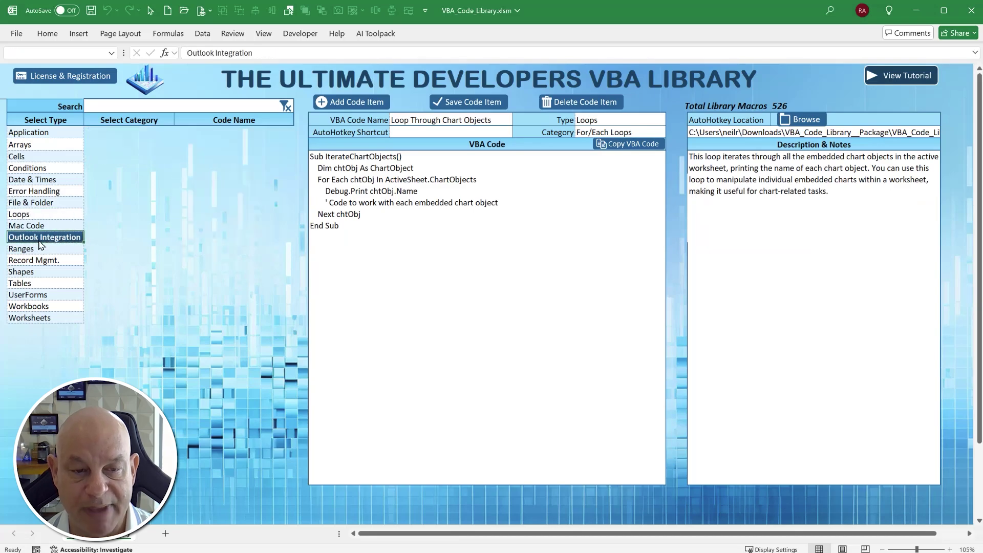
left_click(109, 159)
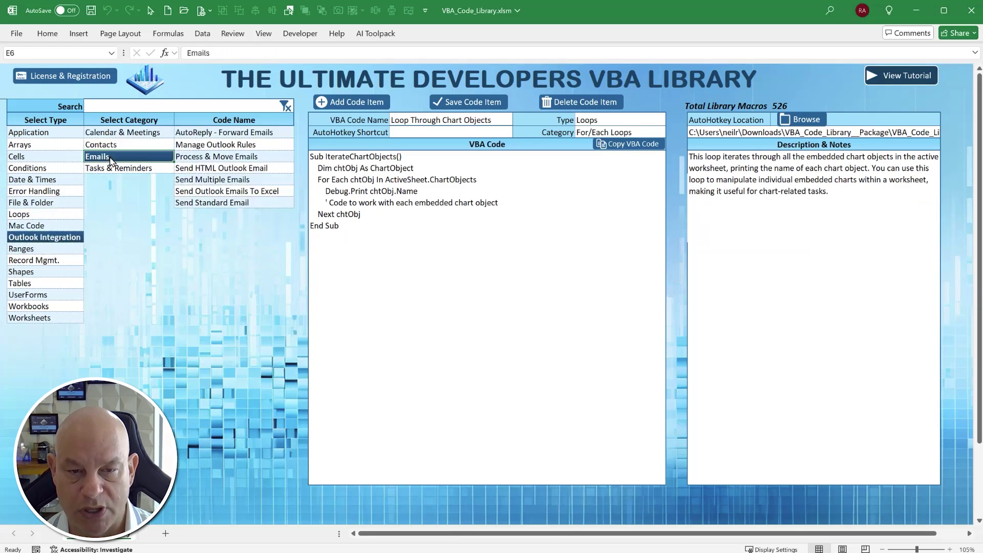
left_click(227, 157)
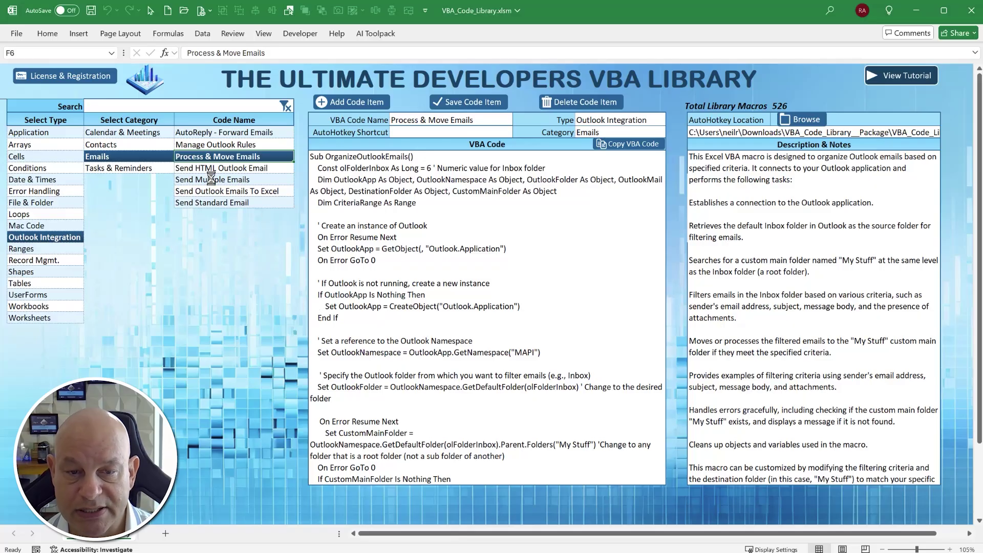
left_click(211, 179)
left_click(455, 133)
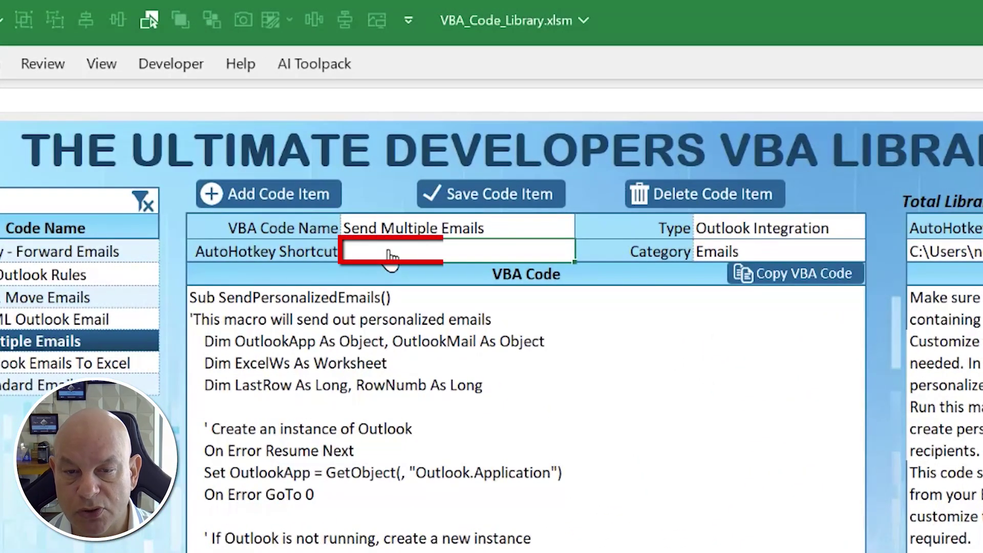
- Give Send Multiple Emails the AutoHotkey shortcut sendpe and save the code item
type("sen")
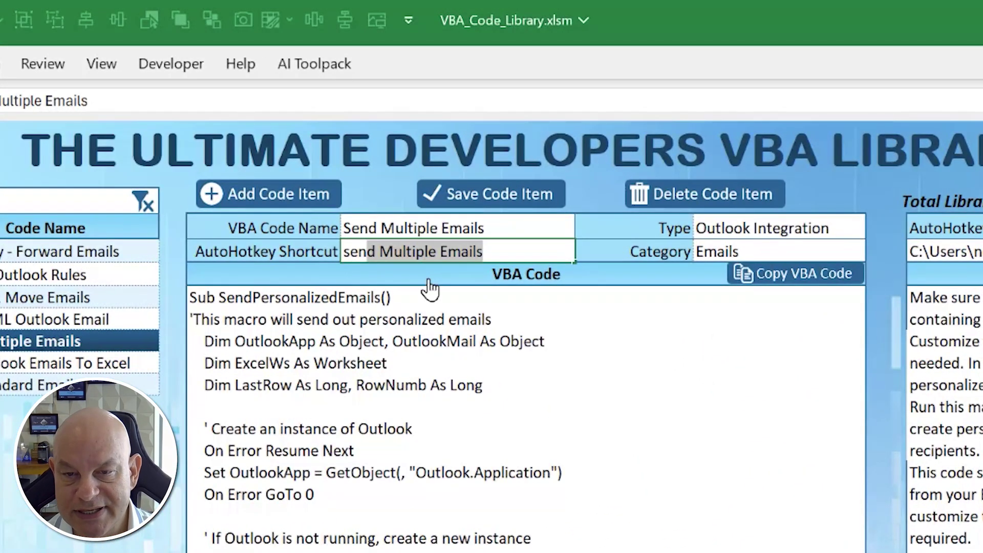
type("dpe")
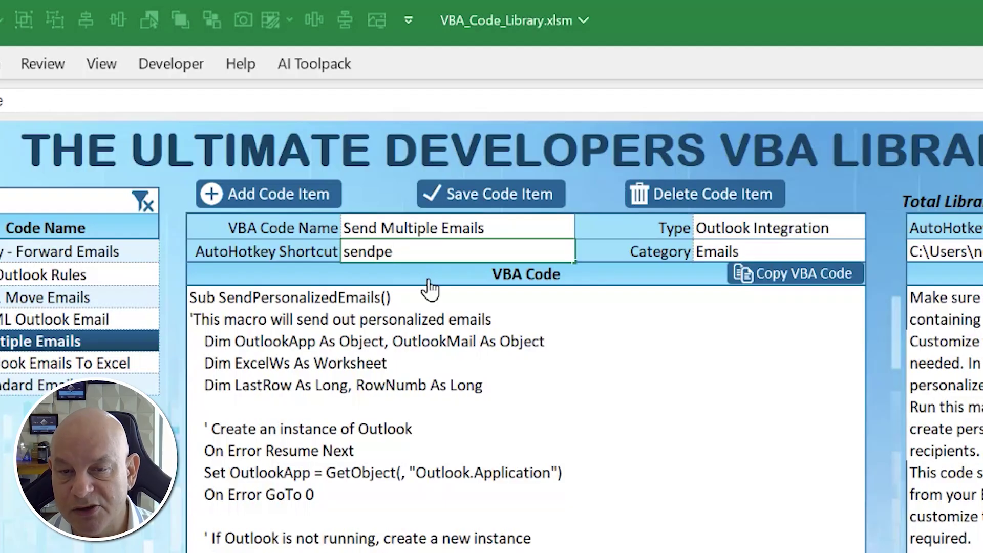
key("Tab")
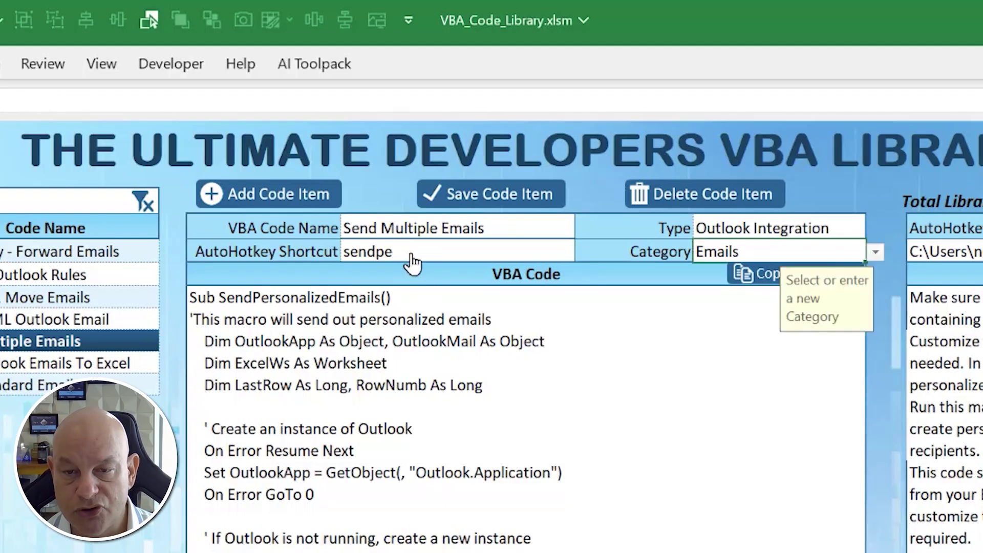
left_click(470, 195)
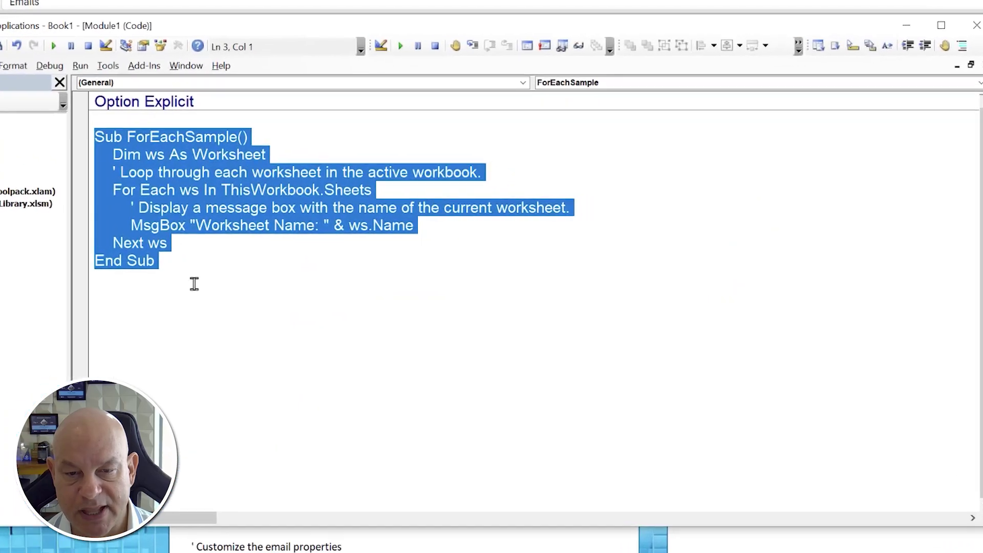
- Replace ForEachSample in Book1's module by typing sendpe, expanding the full SendPersonalizedEmails macro
left_click(193, 283)
left_click_drag(129, 278, 4, 129)
key("Delete")
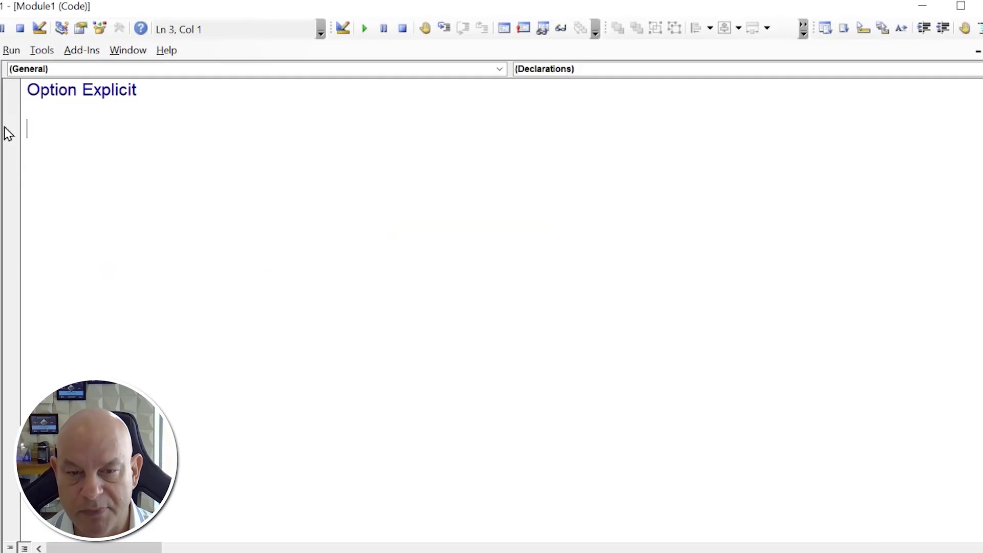
type("Sendpe")
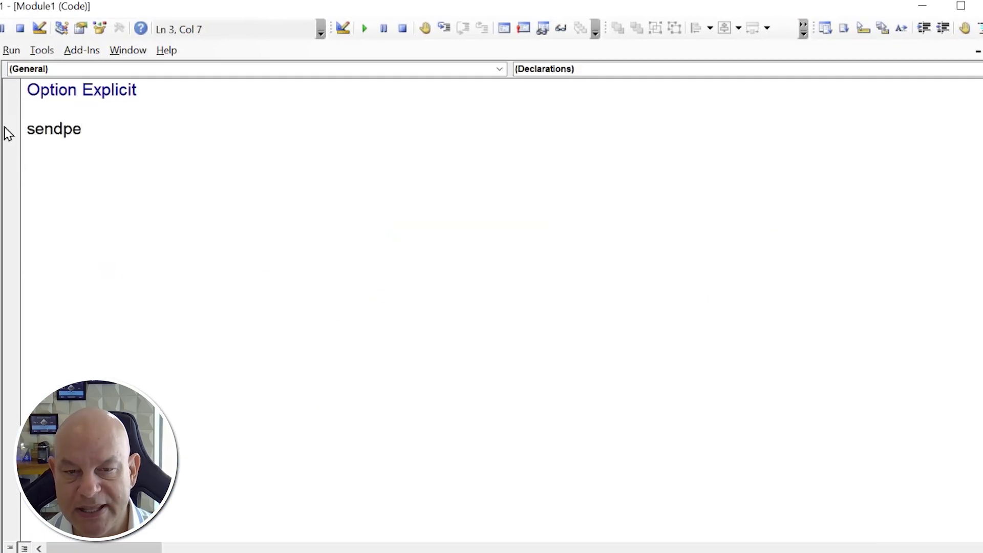
key("BackSpace")
key("BackSpace")
key("BackSpace")
key("BackSpace")
key("BackSpace")
key("BackSpace")
type("Sub SendPersonalizedEmails()")
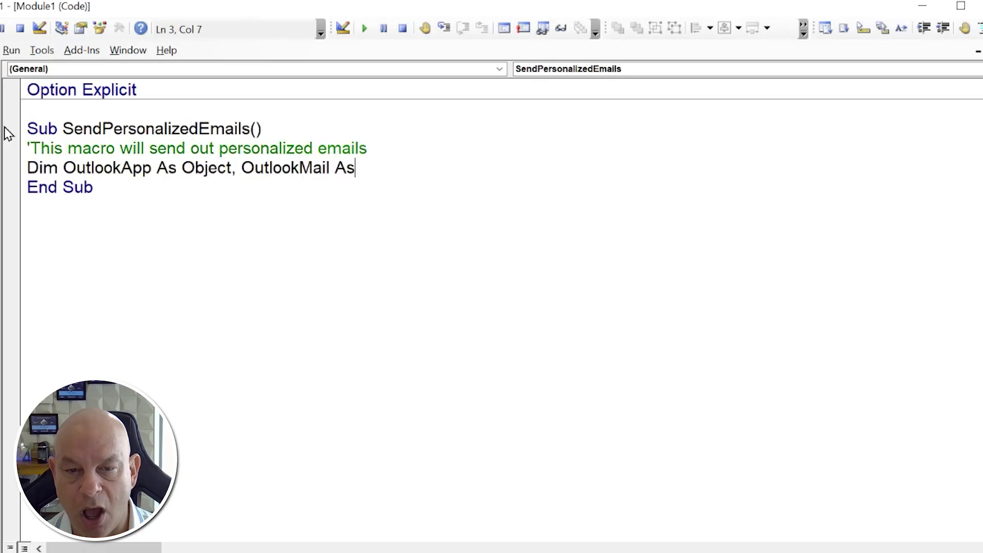
type(" 'This macro will send out personalized emails Dim OutlookApp As Object, OutlookMail As Object Dim ExcelWs As Worksheet Dim LastRow As Long, RowNumb As Long  ' Create an instance of Outlook On Error Resume Next Set")
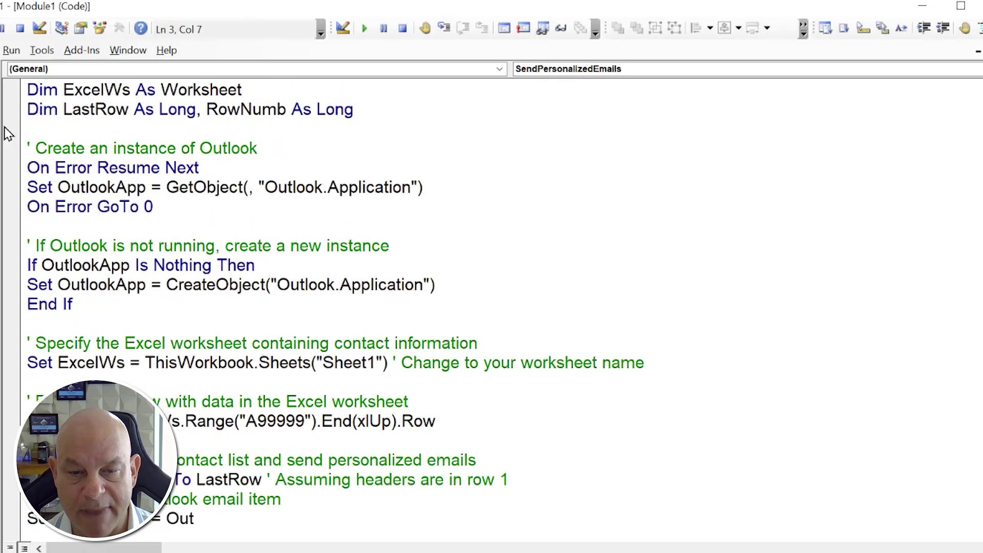
type(" OutlookApp = GetObject(, \"Outlook.Application\") On Error GoTo 0  ' If Outlook is not running, create a new instance If OutlookApp Is Nothing Then Set OutlookApp = CreateObject(\"Outlook.Application\") End If  ' Specify the Excel worksheet containing contact information Set ExcelWs = ThisWorkbook.Sheets(\"Sheet1\") ' Change to your worksheet name  ' Find the last row with data in the Excel worksheet LastRow = ExcelWs.Range(\"A99999\").End(xlUp).Row  ' Loop through the contact list and send personalized emails For RowNumb = 2 To LastRow ' Assuming headers are in row 1 ' Create a new Outlook email item Set OutlookMail = OutlookApp.CreateItem(0) ' 0 corresponds to olMailItem  ' Set email properties With OutlookMail .Subject = \"Hello \" & ExcelWs.Range(\"A\" & RowNumb).Value ' Use the name from column A .Body = \"Dear \" & ExcelWs.Range(\"A\" & RowNumb).Value & \",\" & vbCrLf & vbCrLf & _ \"This is a personalized email.\" & vbCrLf & vbCrLf & _ \"Sincerely, Your Name\" .To = ExcelWs.Range(\"B\" & RowNumb).Value ' Email address from column B ' You can add more email properties as needed .Display ' Disolay the email (use .Send to send without displaying first) End With ' Release the email object Set OutlookMail = Nothing Next RowNumb  ' Clean up Set OutlookApp = Nothing Set ExcelWs = Nothing")
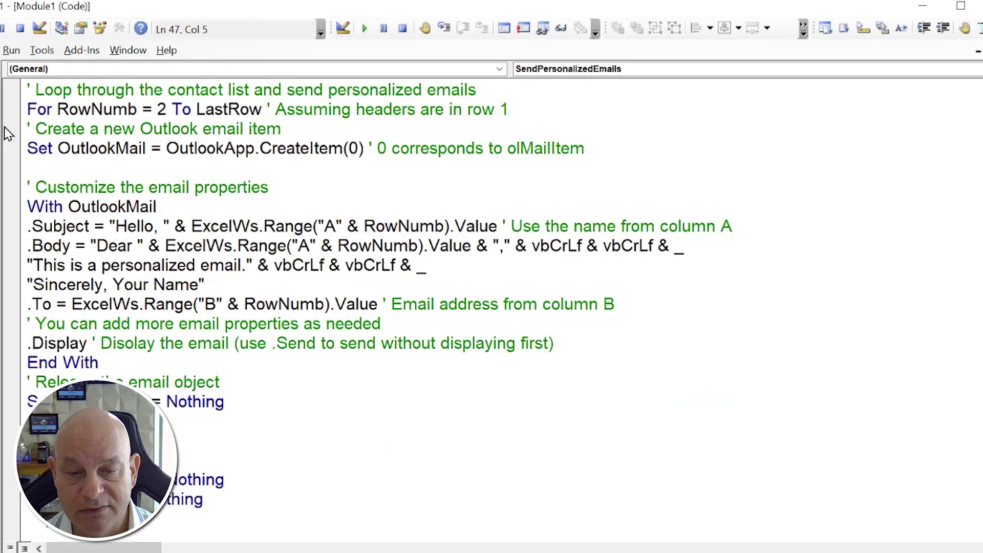
scroll(410, 423, "down", 1)
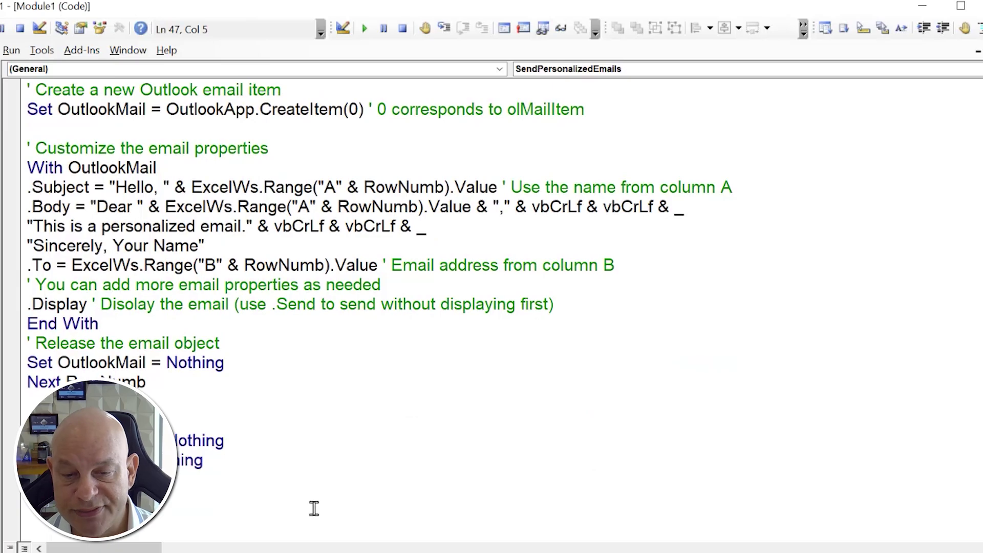
scroll(273, 369, "up", 7)
scroll(273, 370, "up", 2)
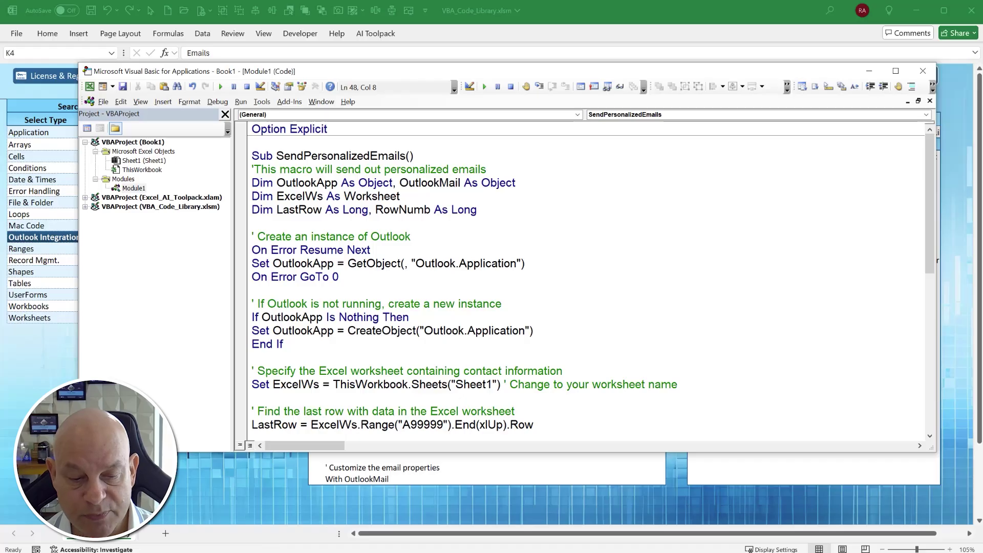
key("alt+Tab")
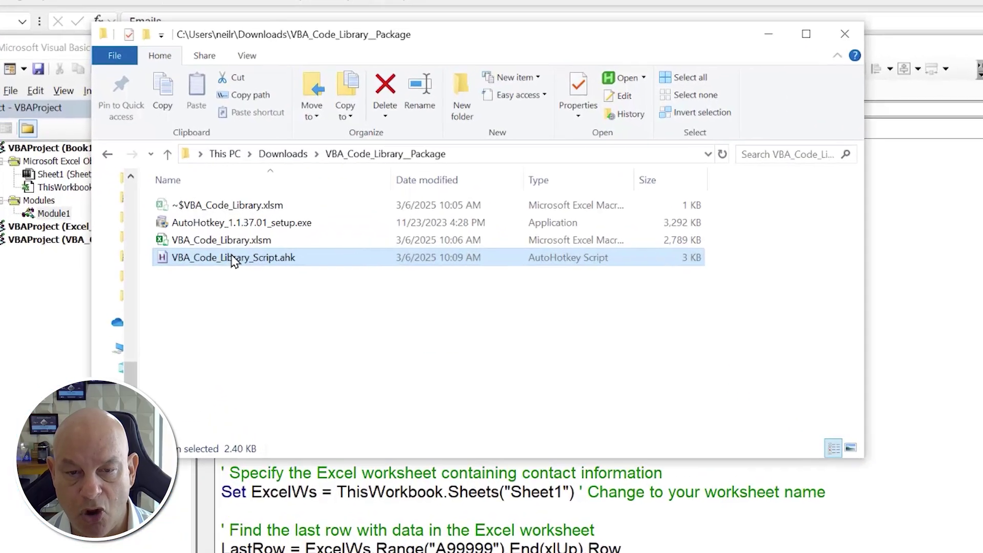
- Open VBA_Code_Library_Script.ahk in Notepad++, reload it, and add blank lines above the ::sendpe:: hotstring
right_click(259, 219)
left_click(273, 343)
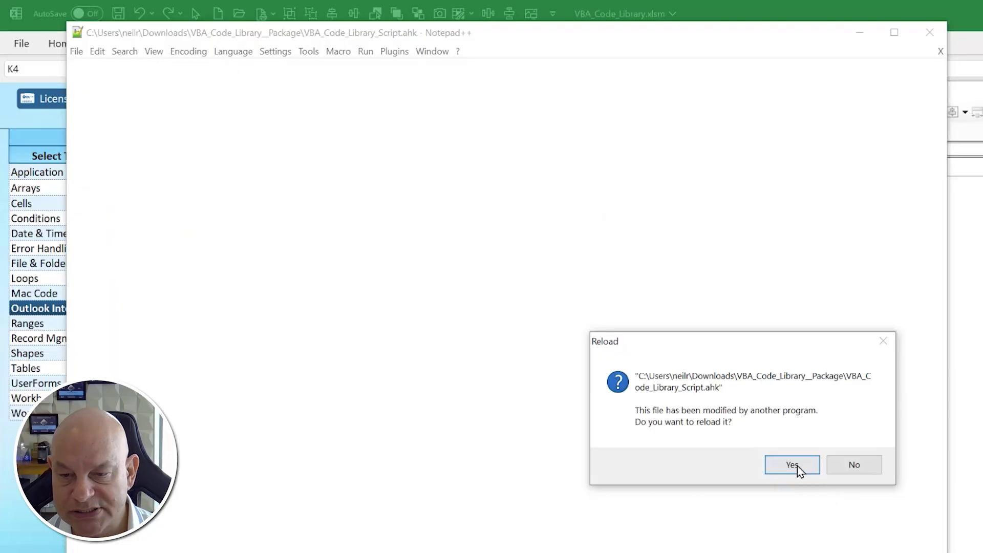
left_click(794, 466)
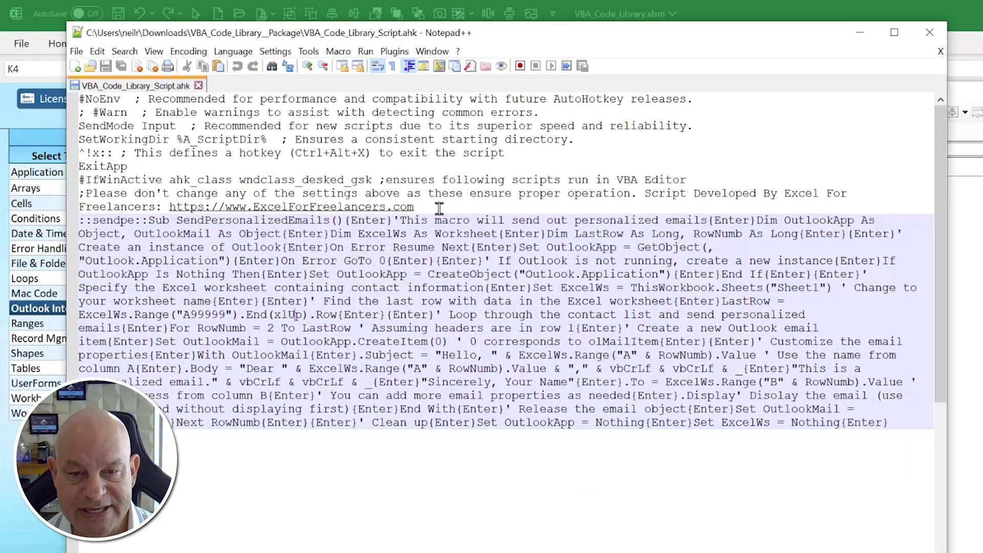
left_click(438, 207)
key("Return")
key("Return")
key("Return")
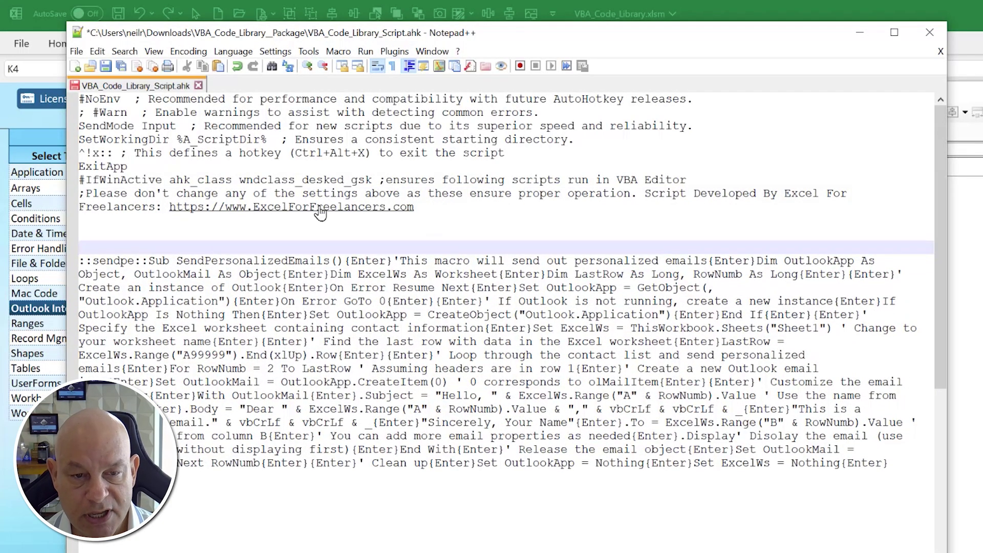
triple_click(84, 260)
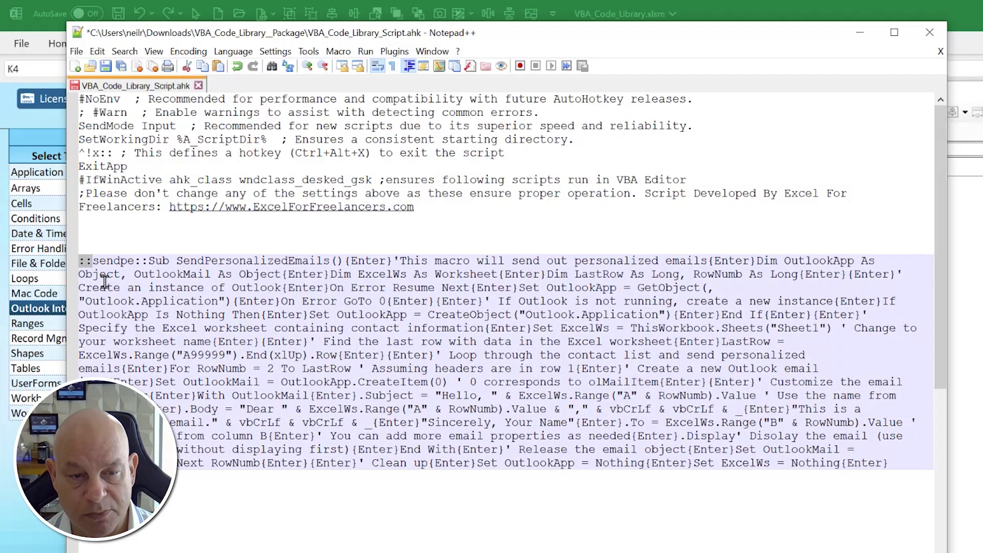
double_click(126, 261)
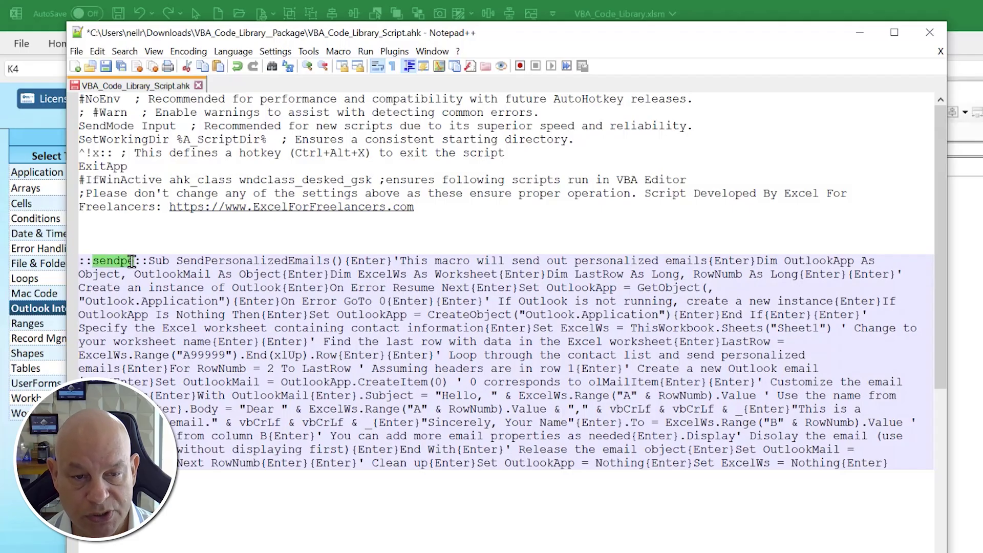
left_click_drag(134, 261, 839, 456)
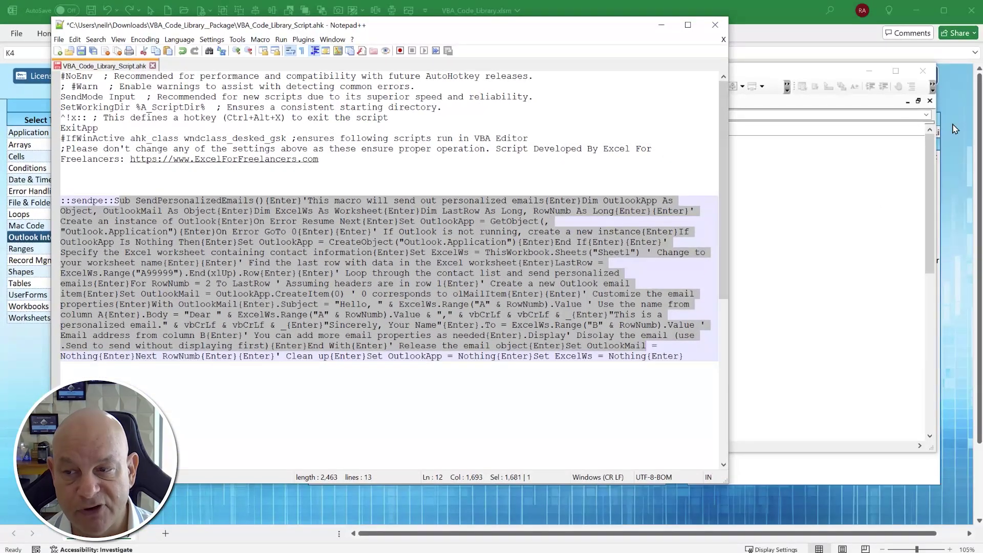
- Close Notepad++ and start editing the sendpe shortcut value in the Excel library
left_click(954, 129)
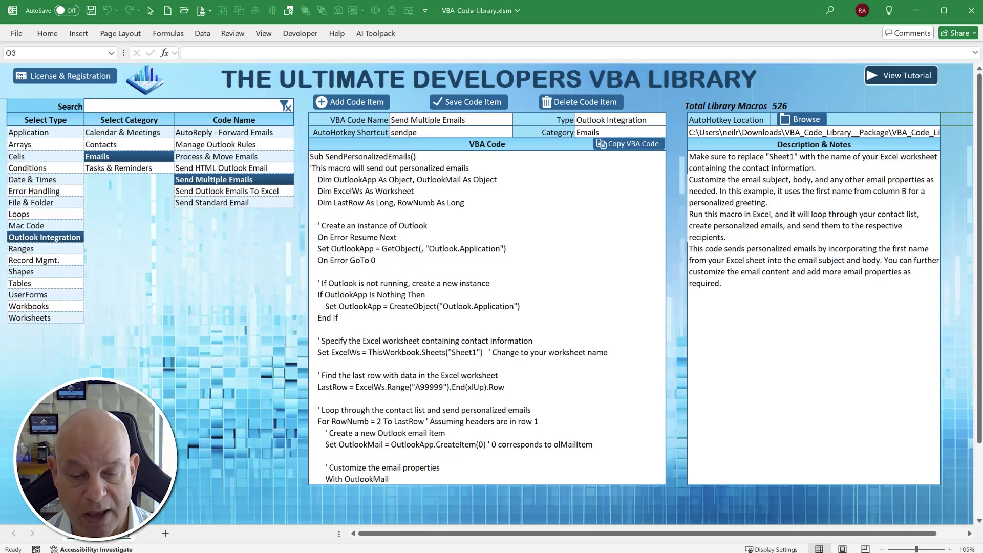
key("alt+Tab")
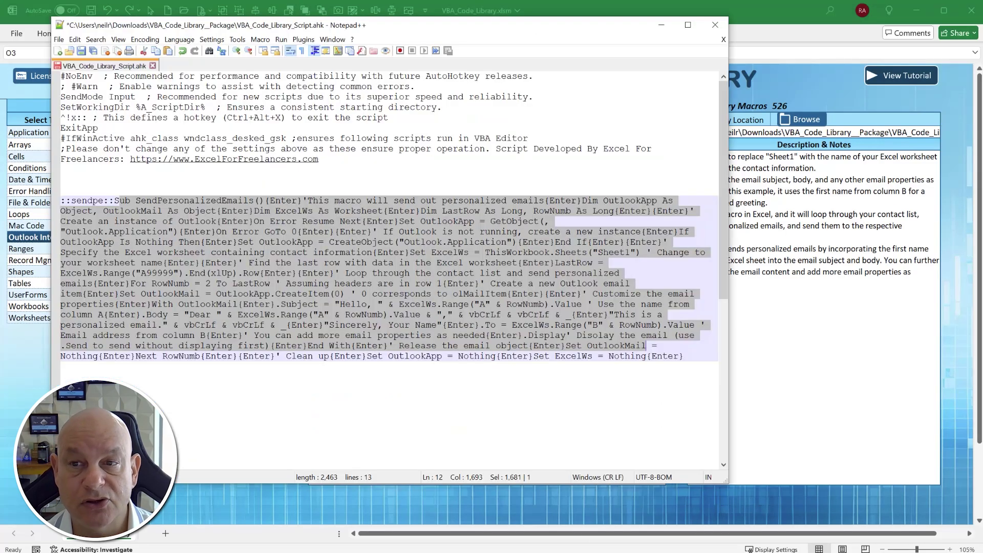
left_click(715, 21)
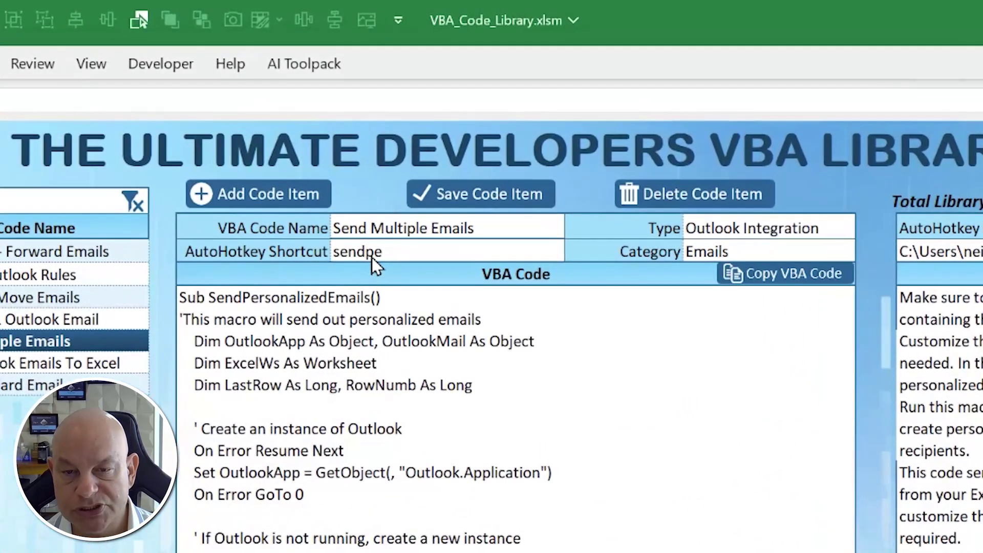
double_click(372, 257)
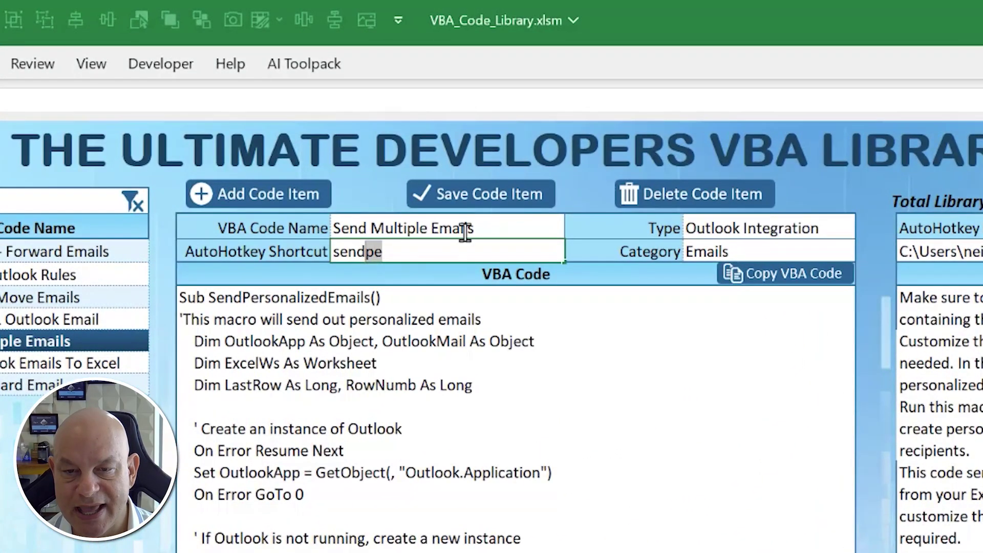
- Change the Send Multiple Emails shortcut from sendpe to sendem and save the item
key("BackSpace")
key("End")
type("m")
key("Tab")
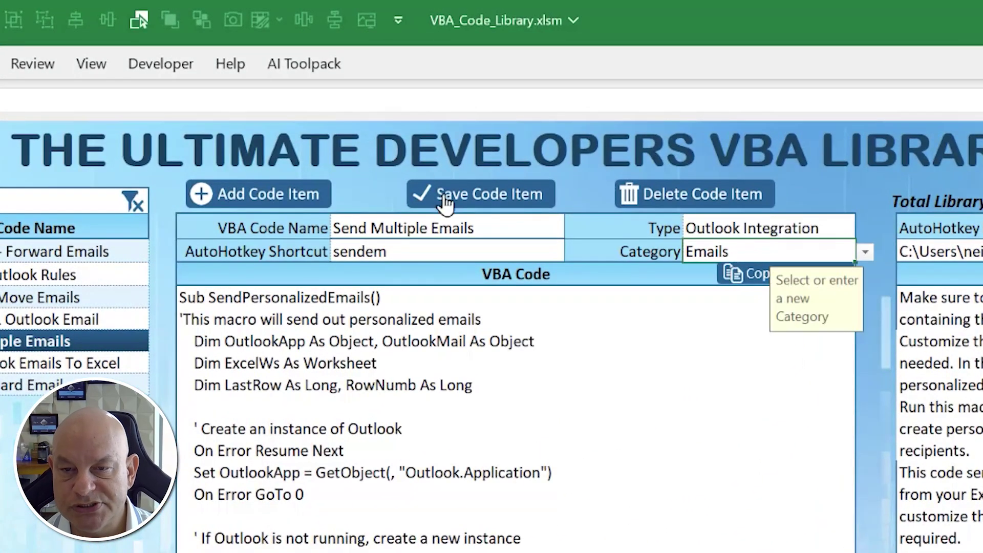
left_click(448, 200)
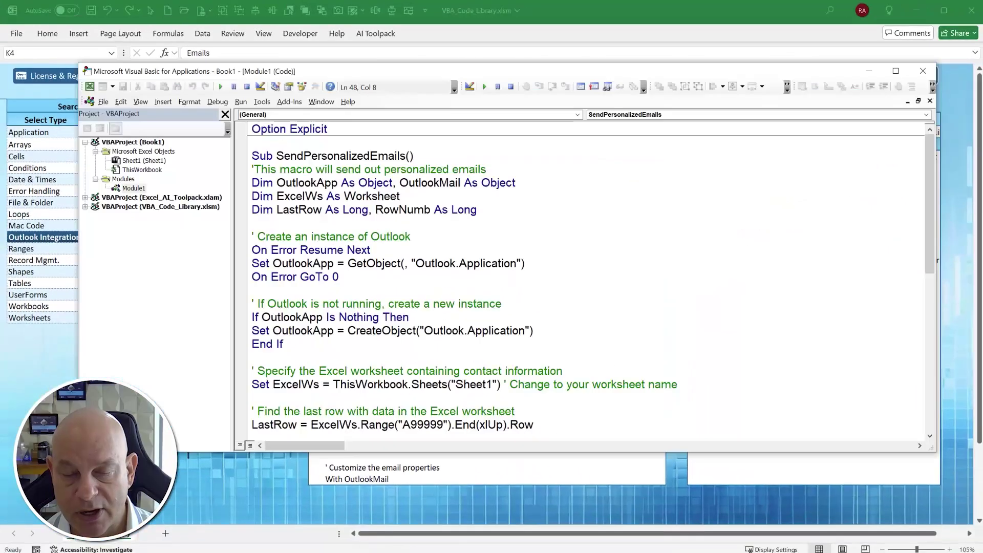
- Clear Book1's module, type sendem to expand SendPersonalizedEmails, and close the VBA editor
key("ctrl+a")
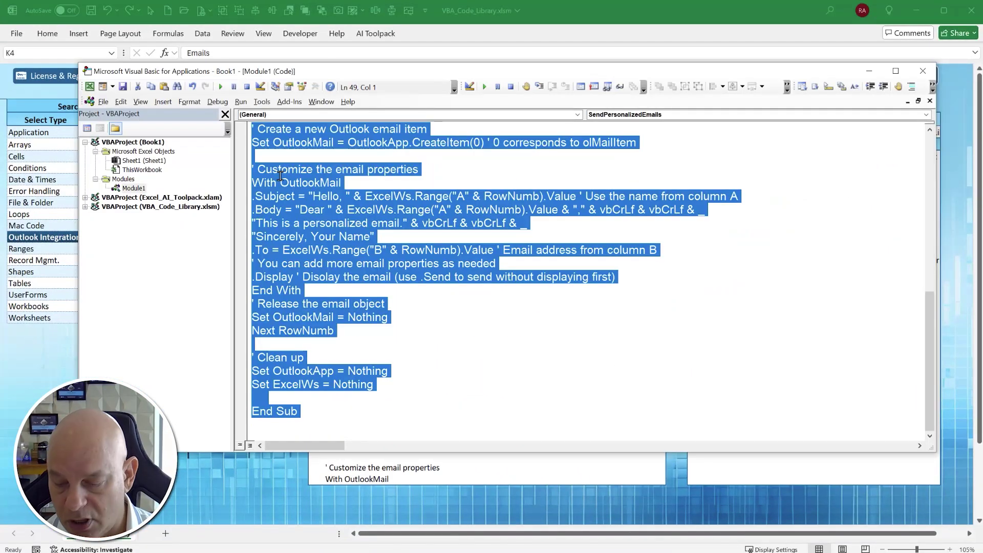
key("Delete")
type("send")
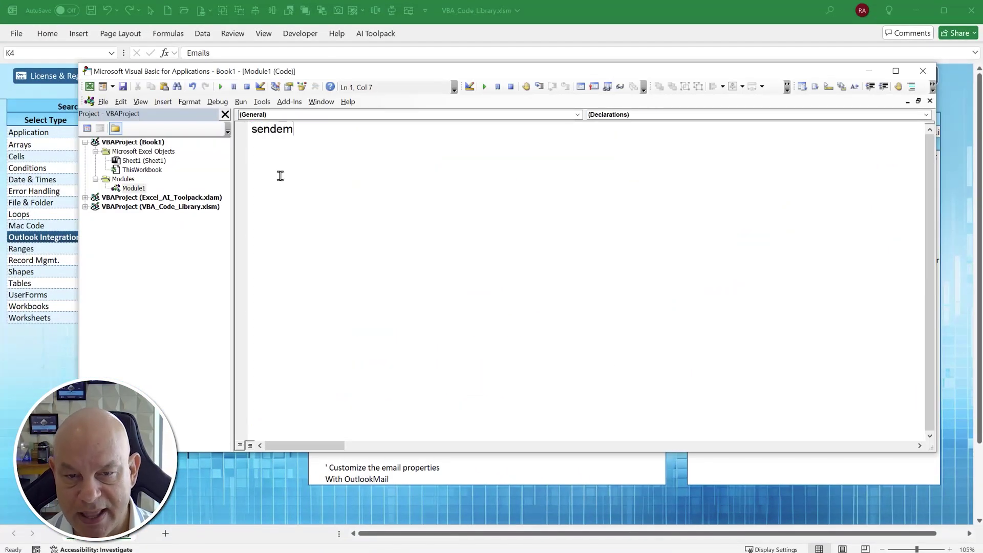
type("em")
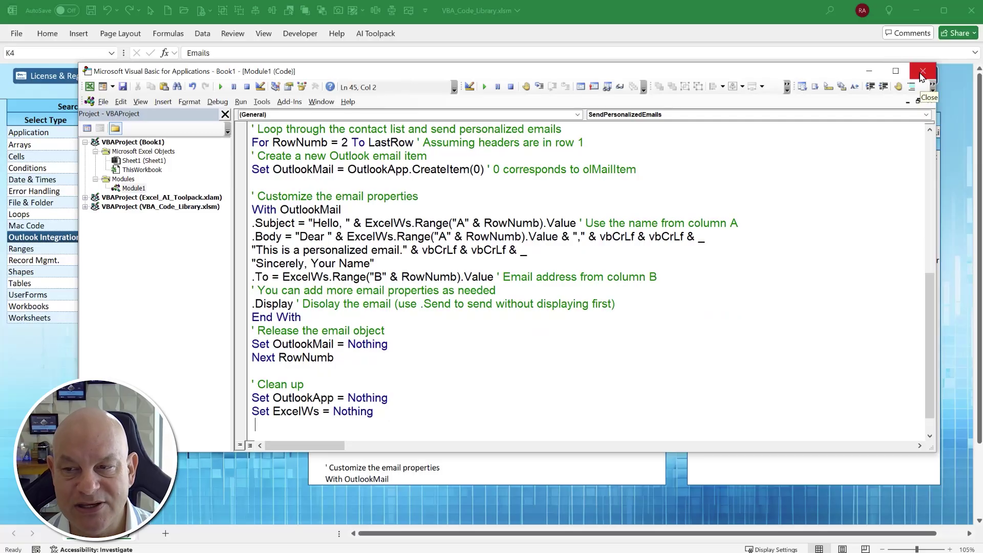
left_click(922, 73)
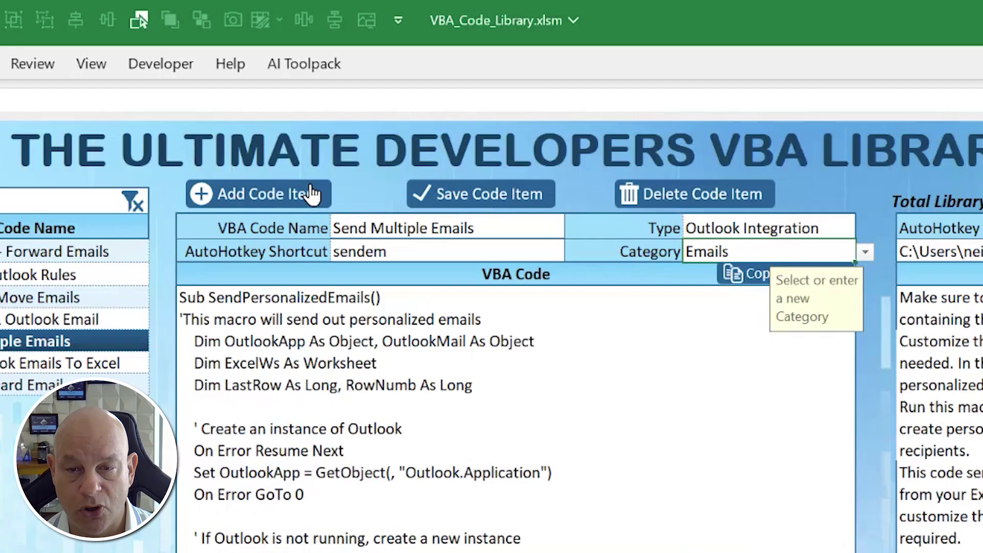
- Add a new code item with type Application and category Security & Protection
left_click(379, 98)
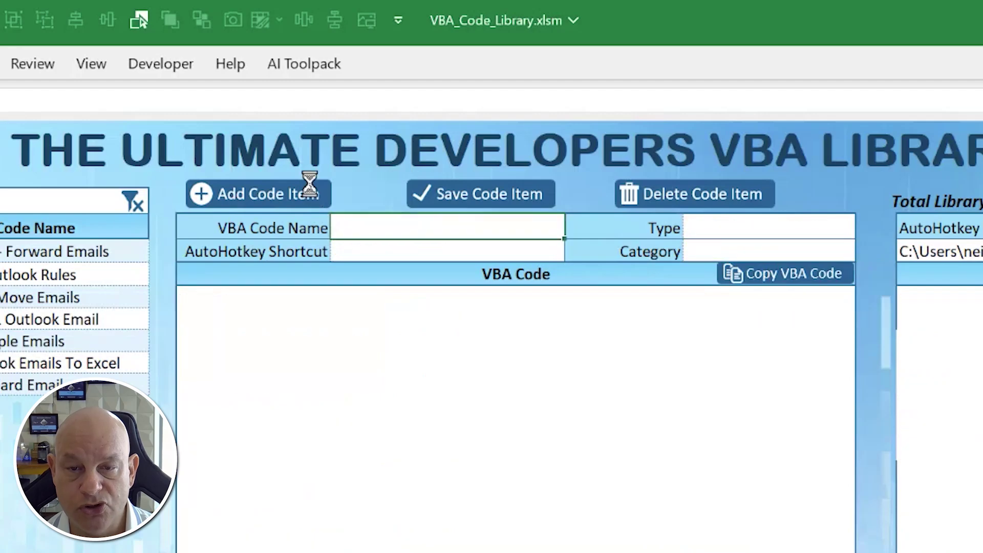
left_click(718, 236)
left_click(864, 230)
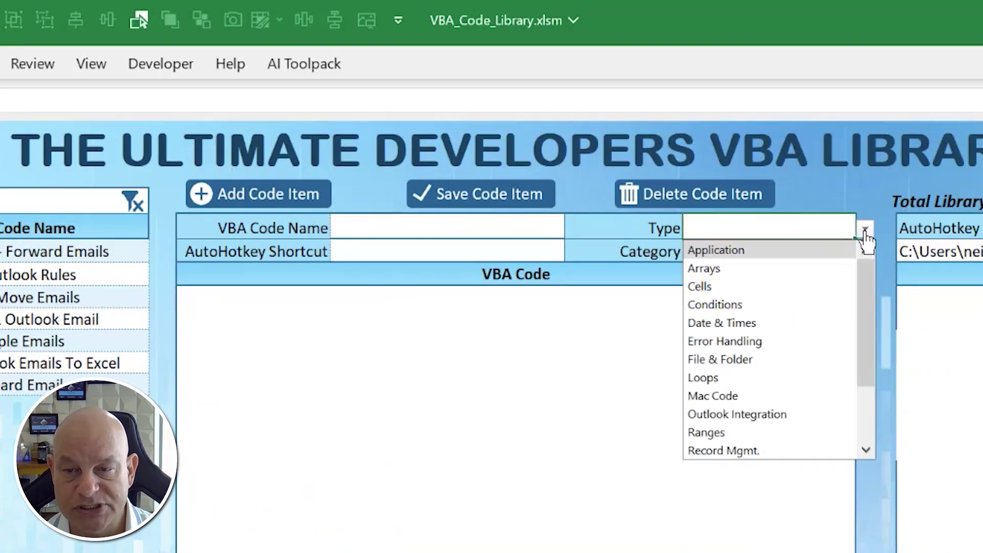
left_click(817, 249)
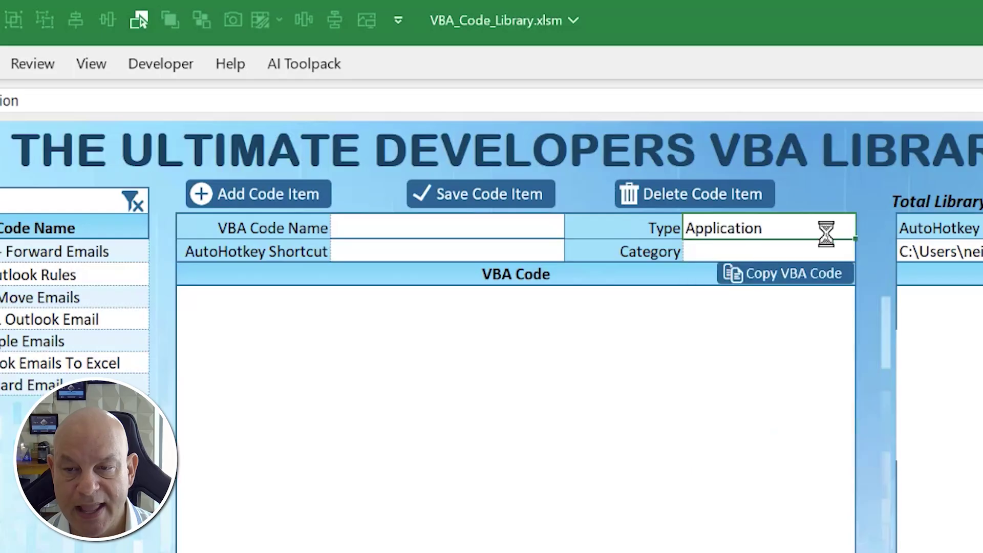
left_click(824, 256)
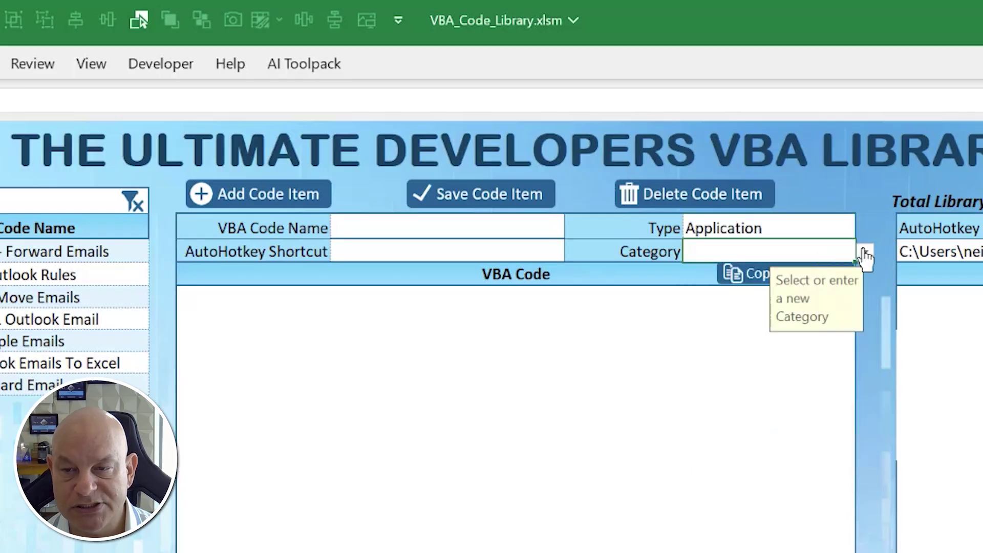
left_click(864, 253)
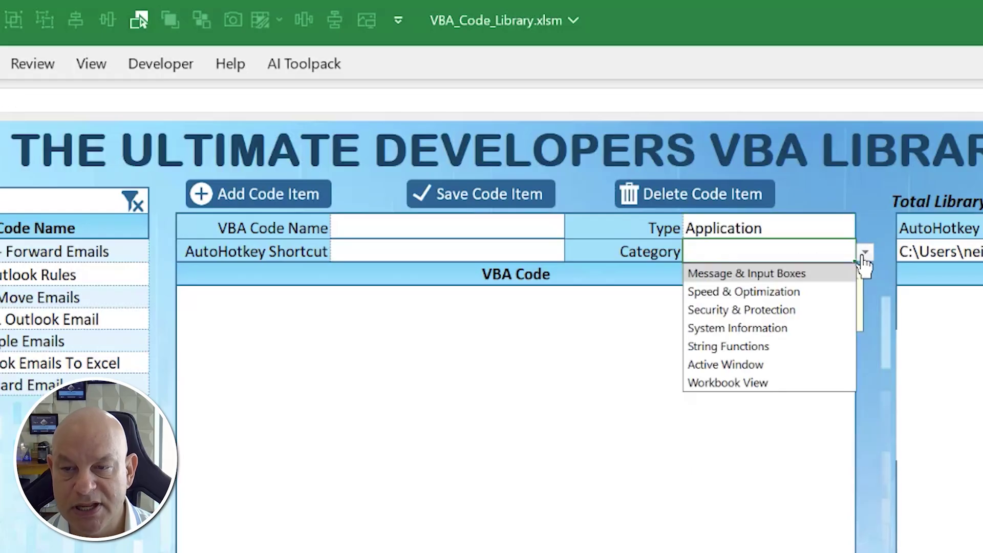
left_click(800, 309)
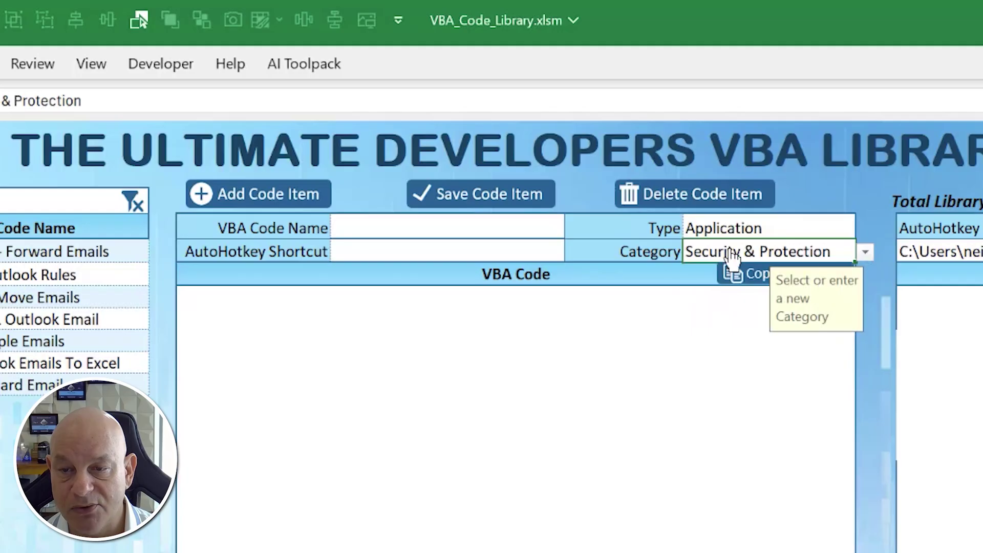
- Name the new item SheetProtectionNew and enter its AutoHotkey shortcut protsh
left_click(497, 230)
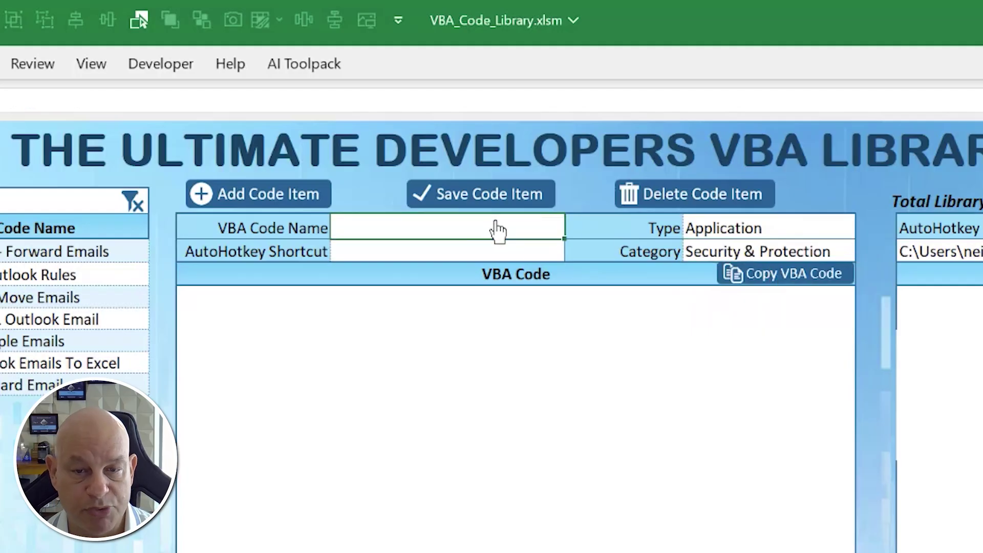
type("Sheet")
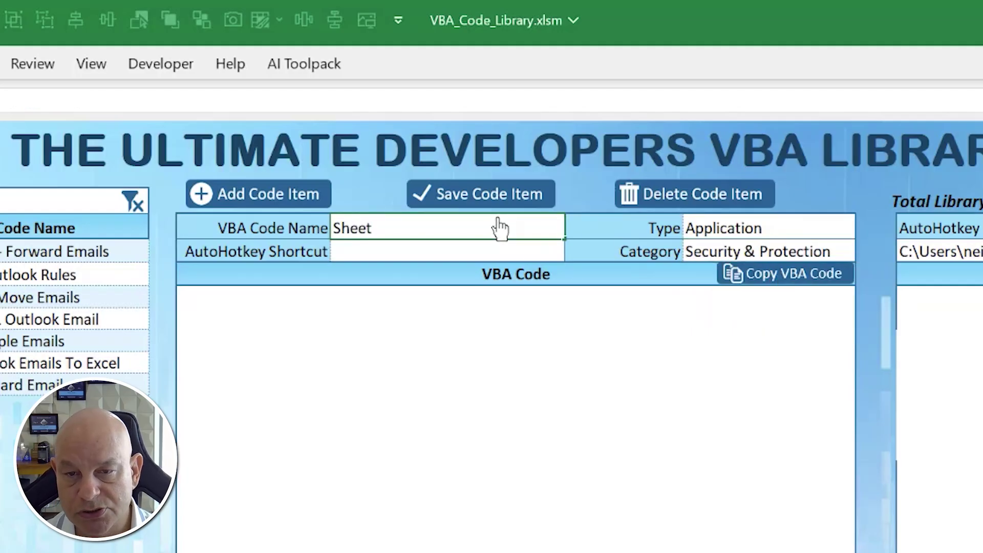
type("ProtectionNew")
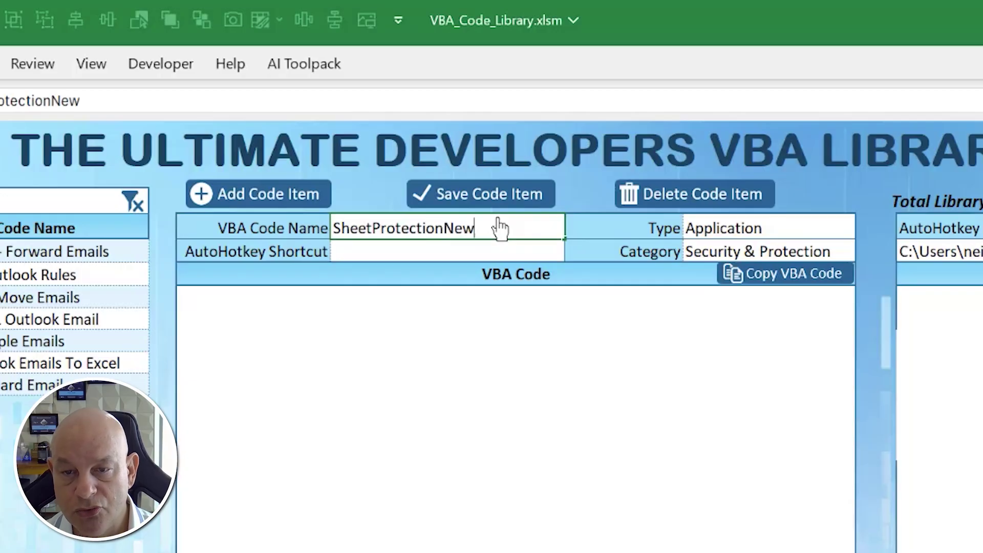
key("Tab")
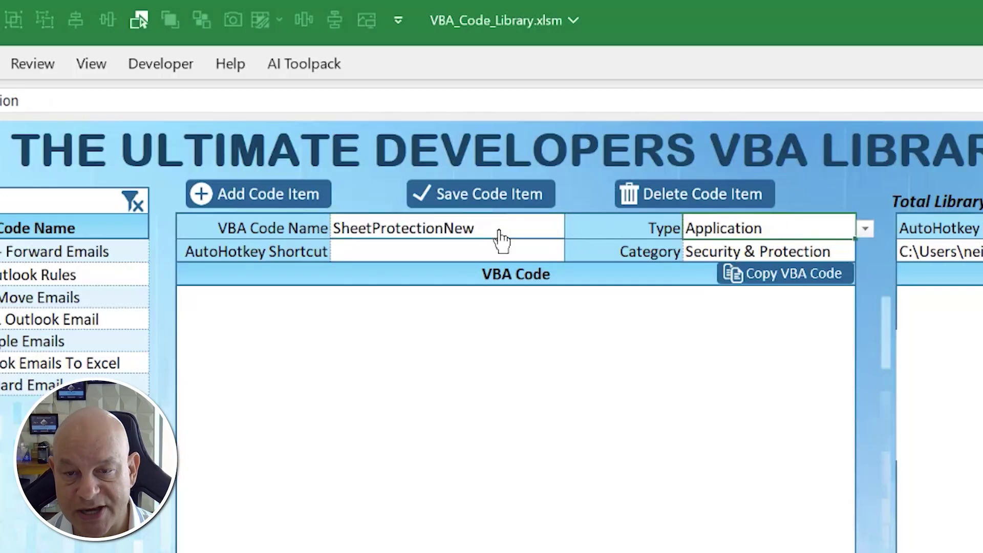
left_click(458, 252)
type("protsh")
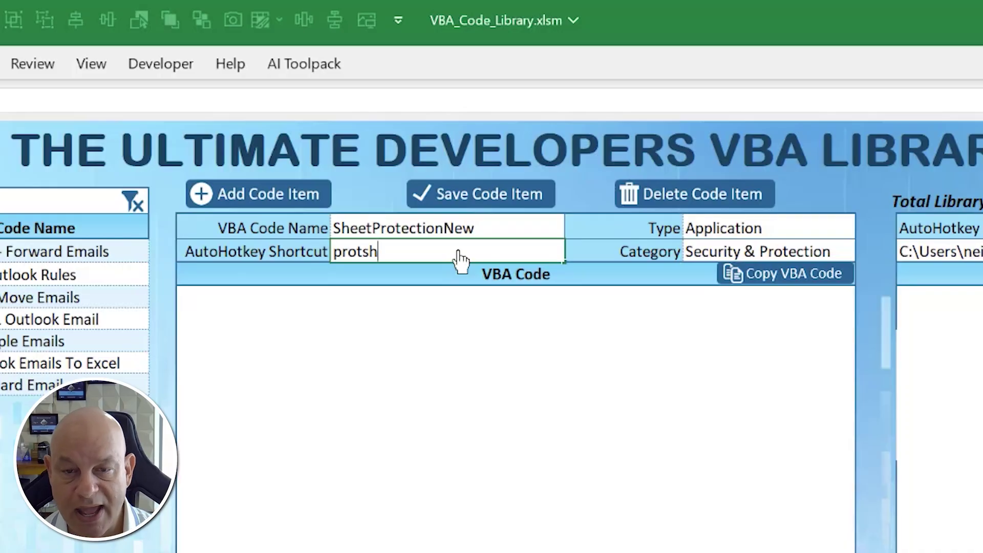
left_click(474, 383)
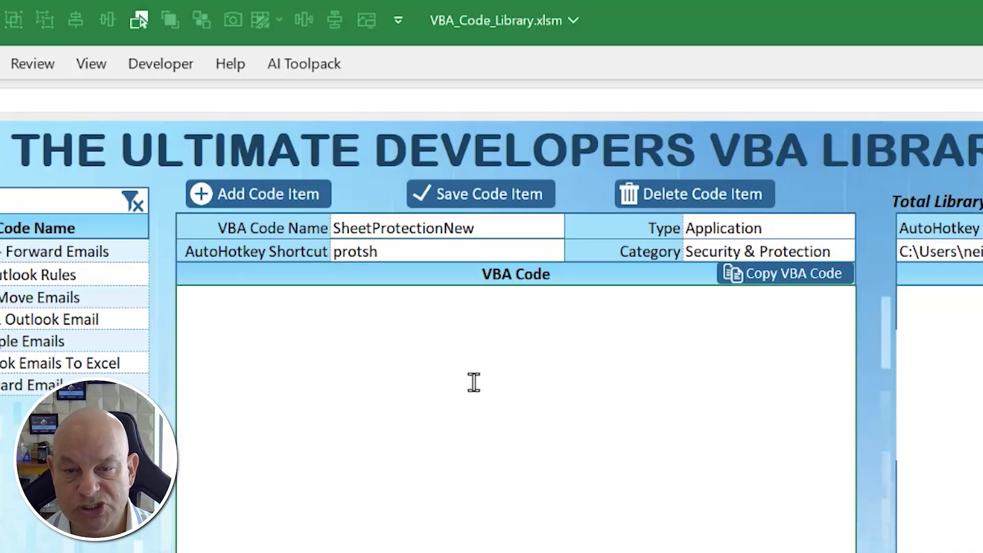
type("Sub P")
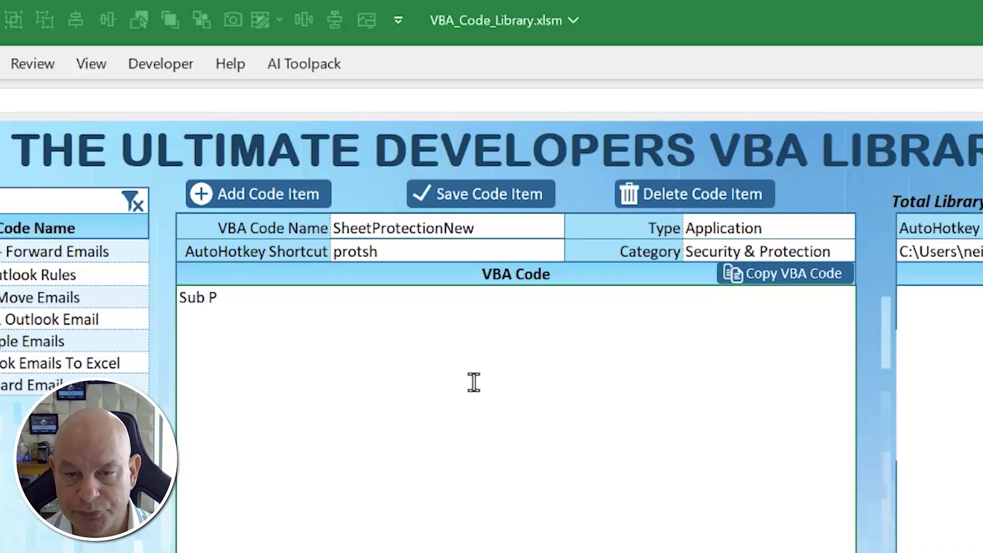
type("rotectsheet")
type("New")
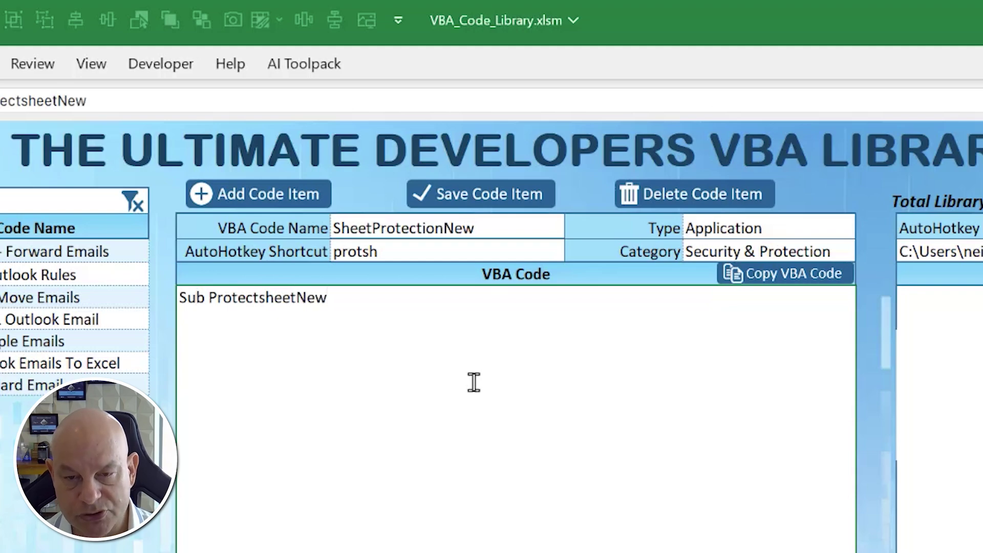
key("alt")
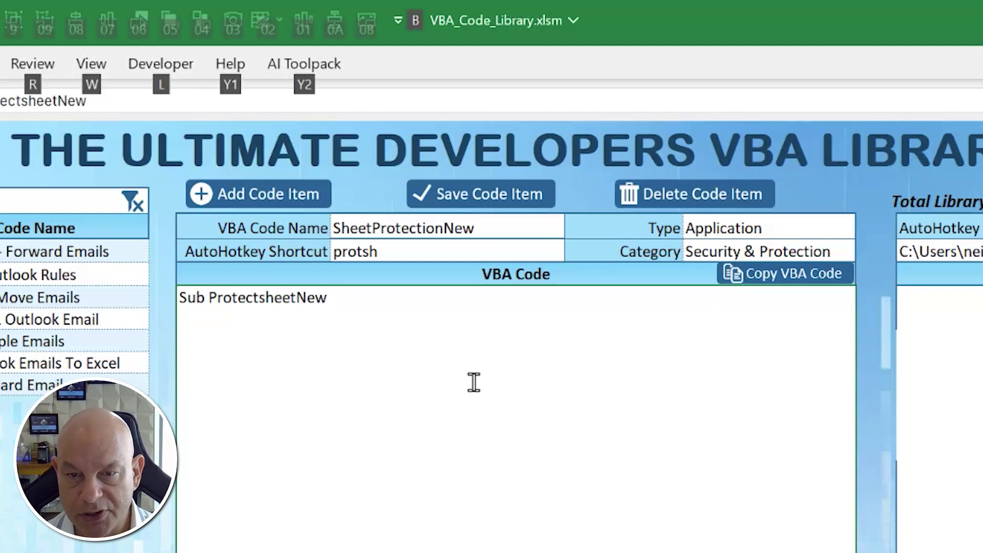
key("alt")
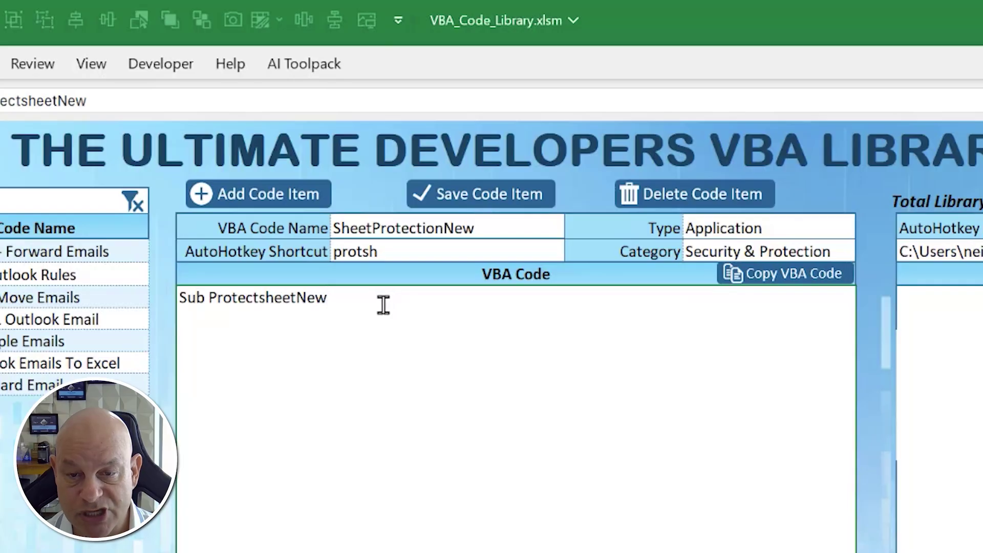
key("alt")
key("alt")
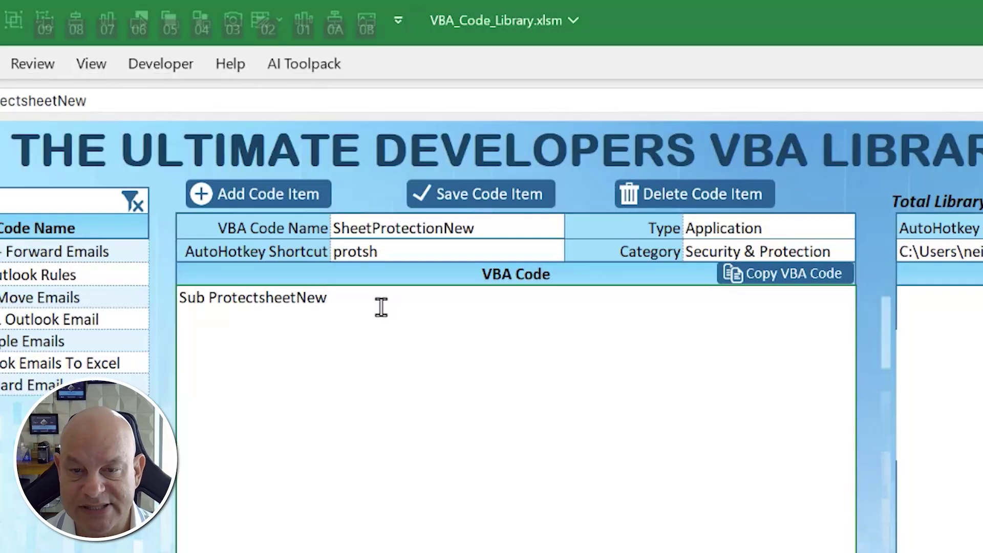
left_click_drag(382, 307, 88, 281)
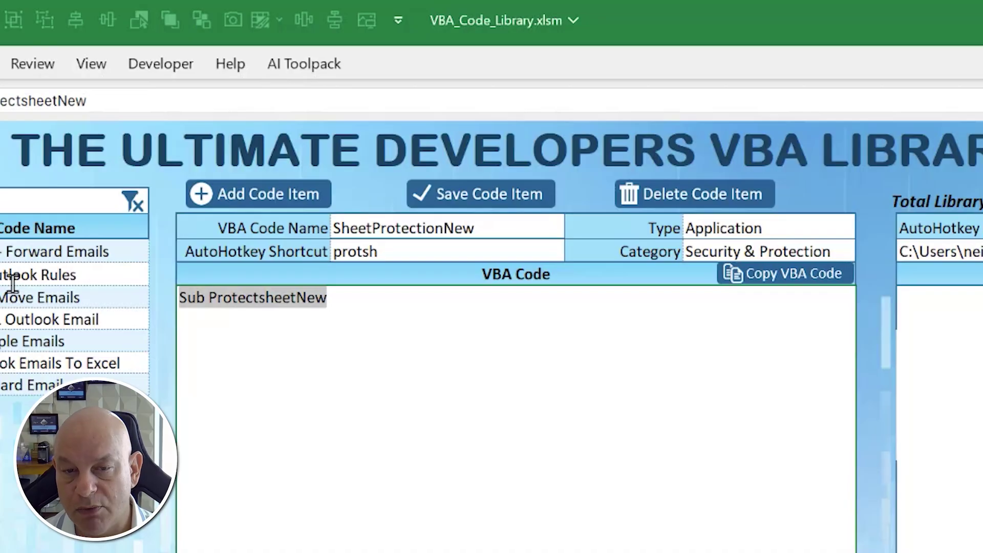
type("Actives")
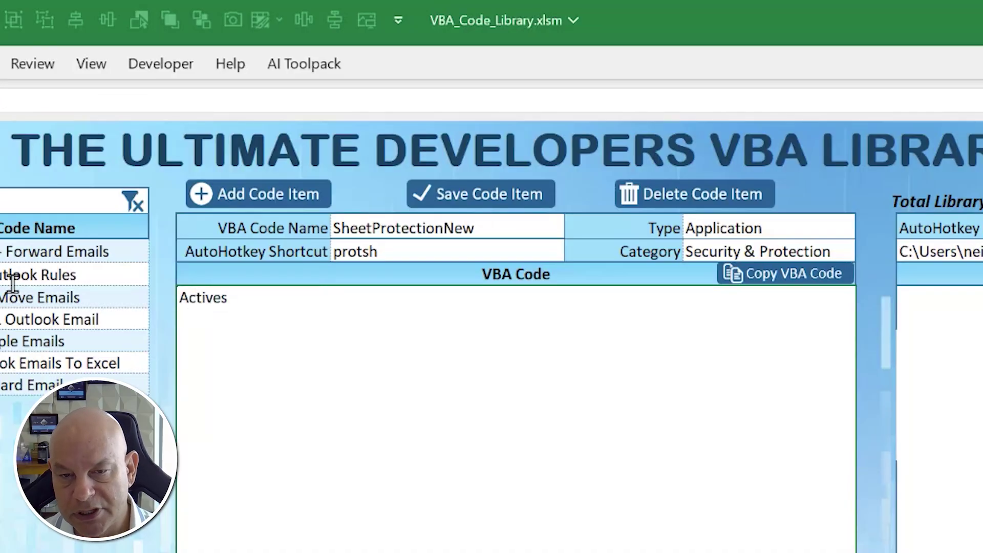
type("heet.Protect ")
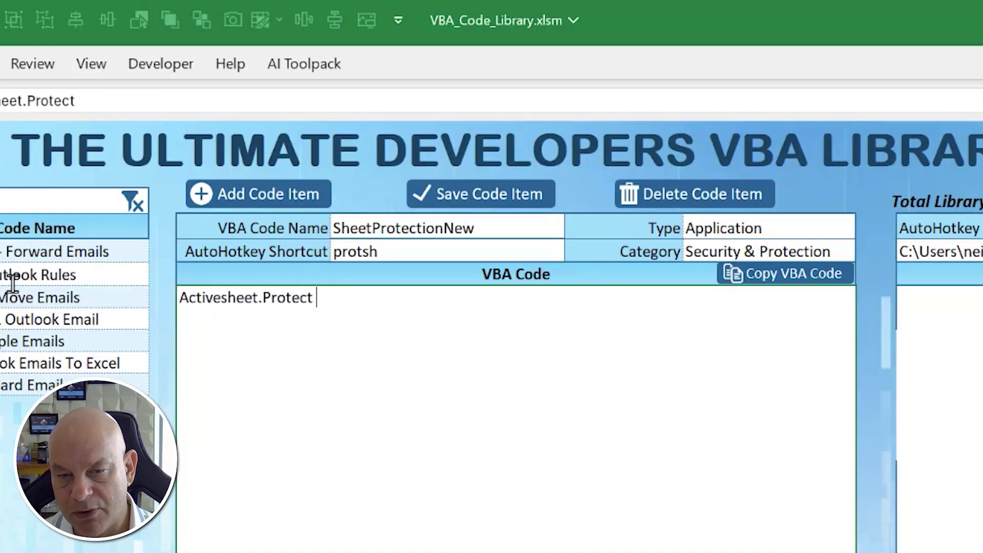
type("\"passp")
key("BackSpace")
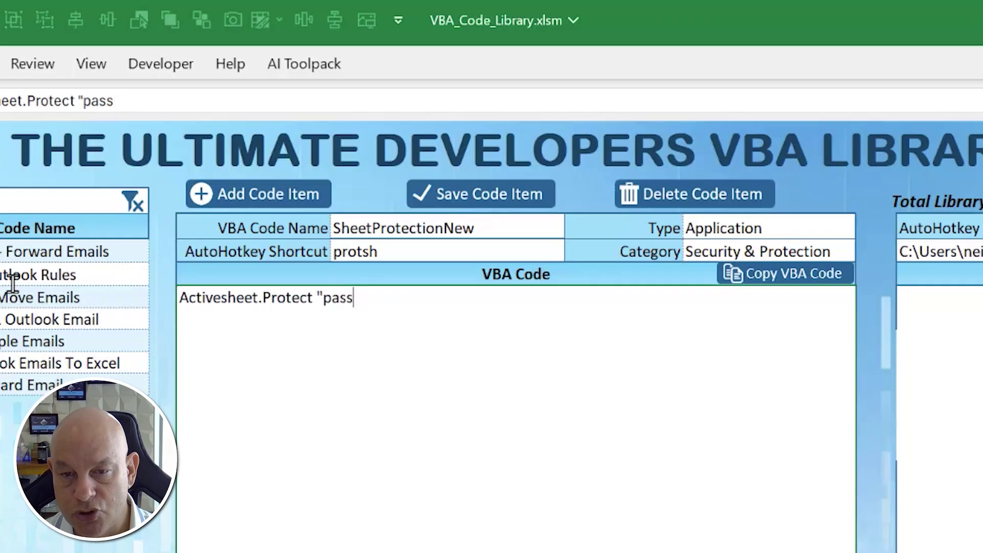
type("sor")
key("BackSpace")
key("BackSpace")
key("BackSpace")
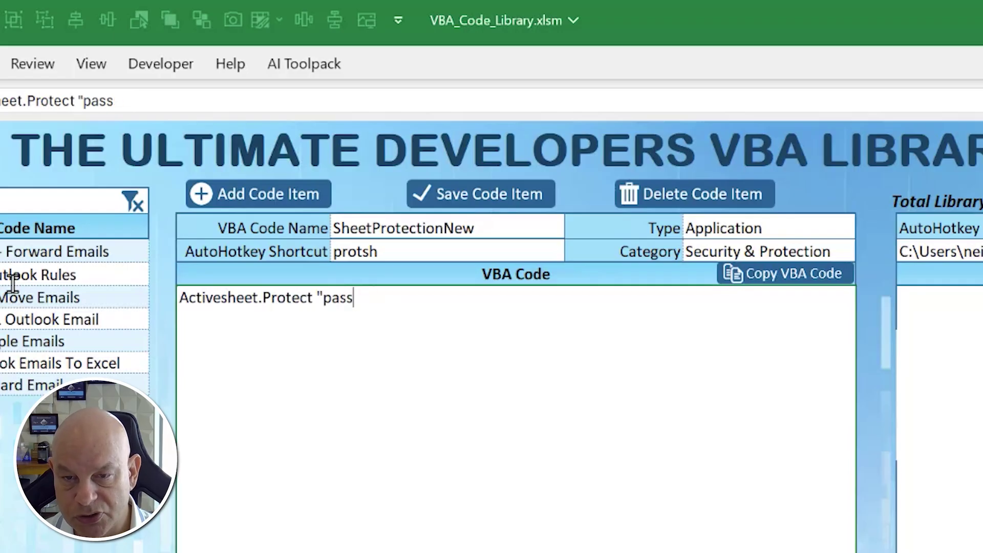
type("word\"")
key("Return")
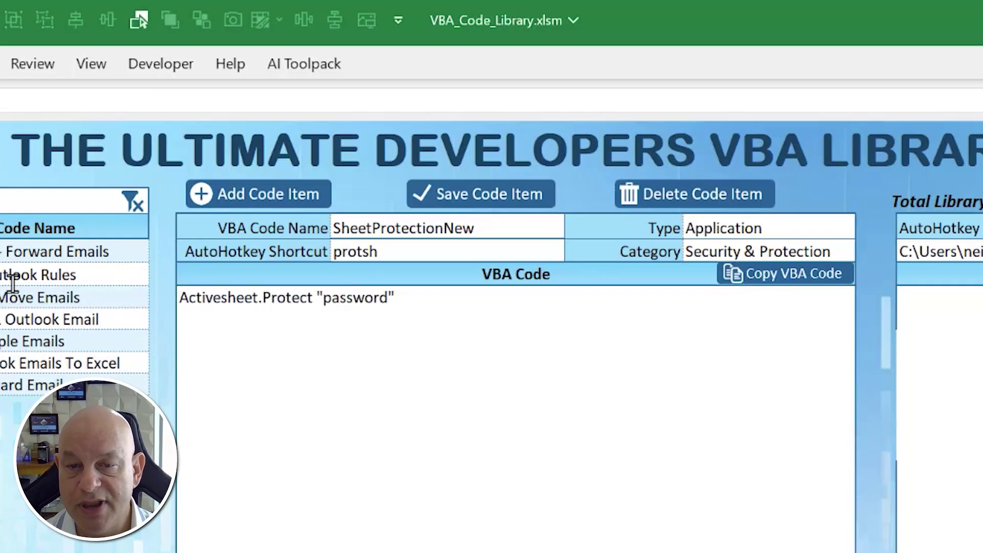
- Save SheetProtectionNew and reload it under Security & Protection to check its saved code
left_click(505, 199)
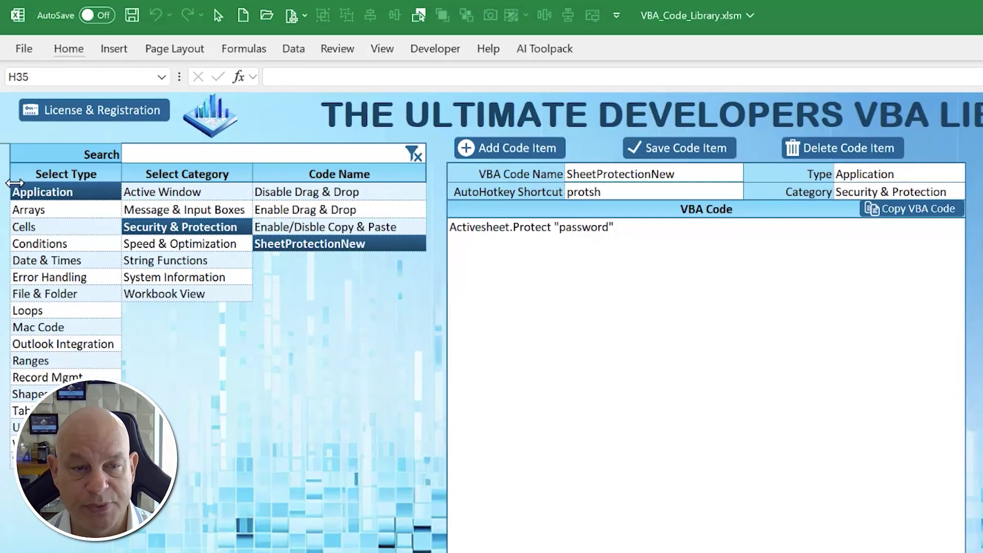
left_click(190, 226)
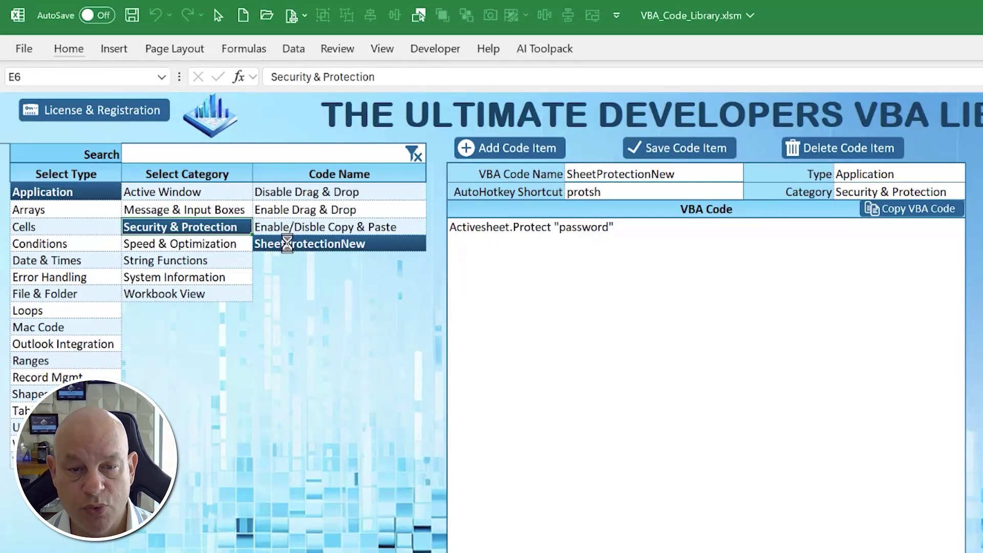
left_click(288, 240)
left_click(288, 231)
left_click(287, 243)
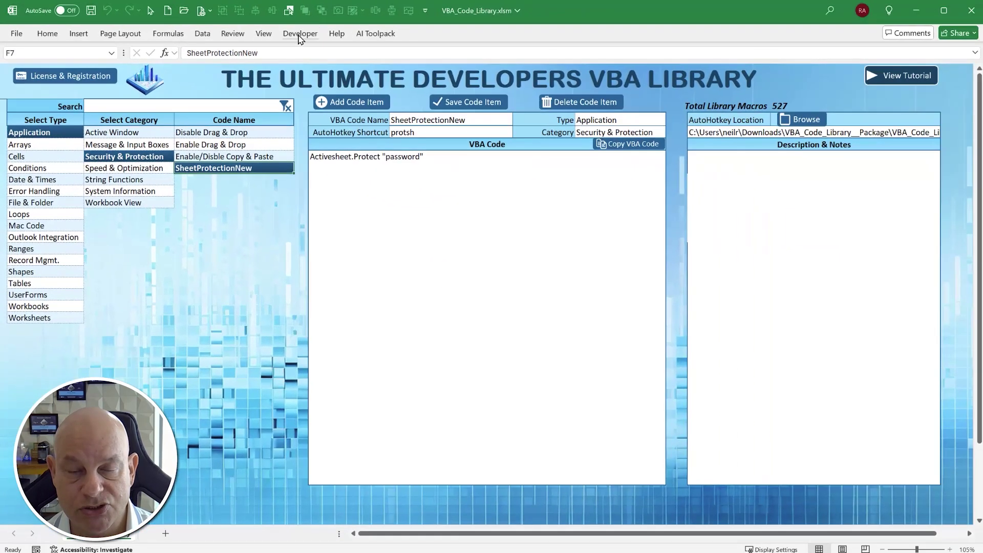
- In the VBA editor, type protsh above End Sub to expand the Activesheet.Protect line, then minimize
left_click(435, 48)
left_click(23, 64)
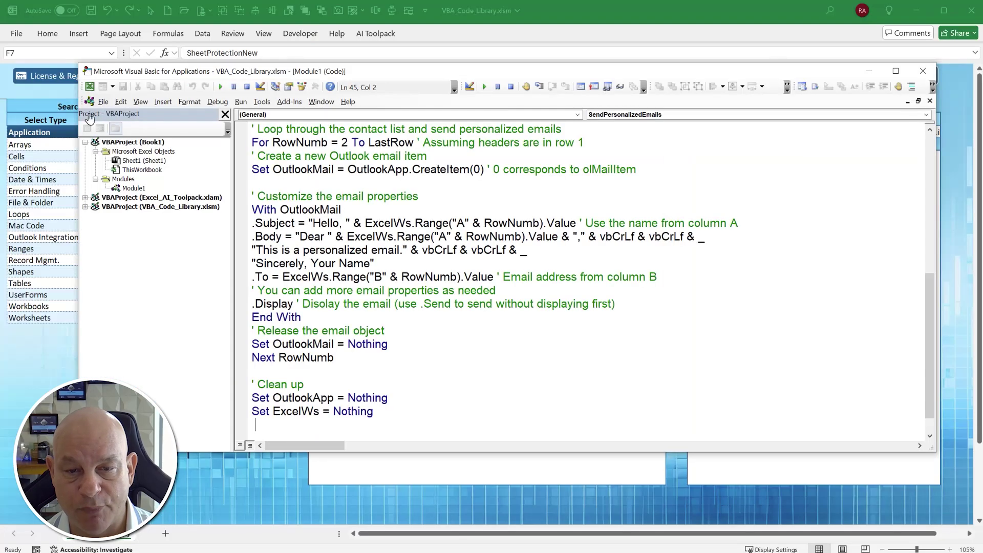
scroll(422, 399, "down", 1)
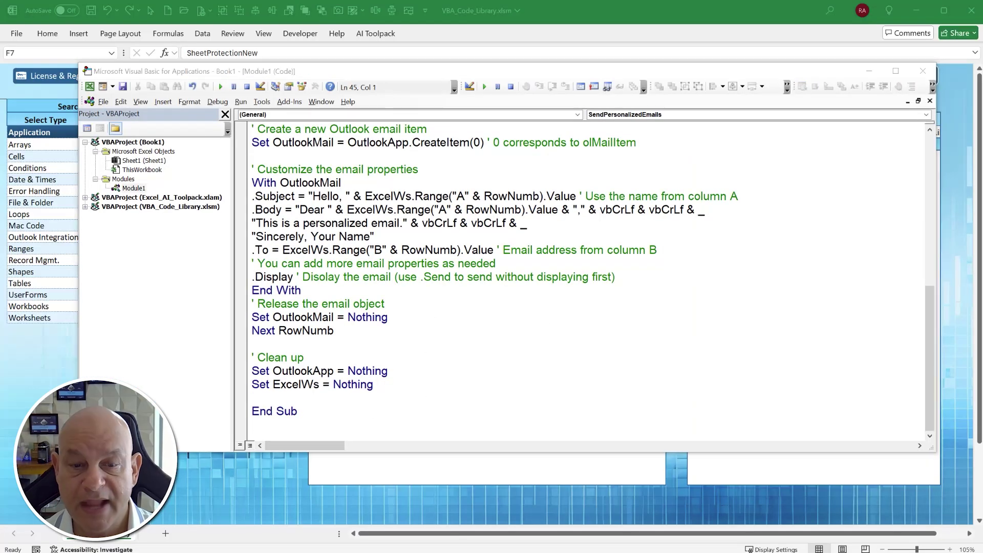
left_click(324, 396)
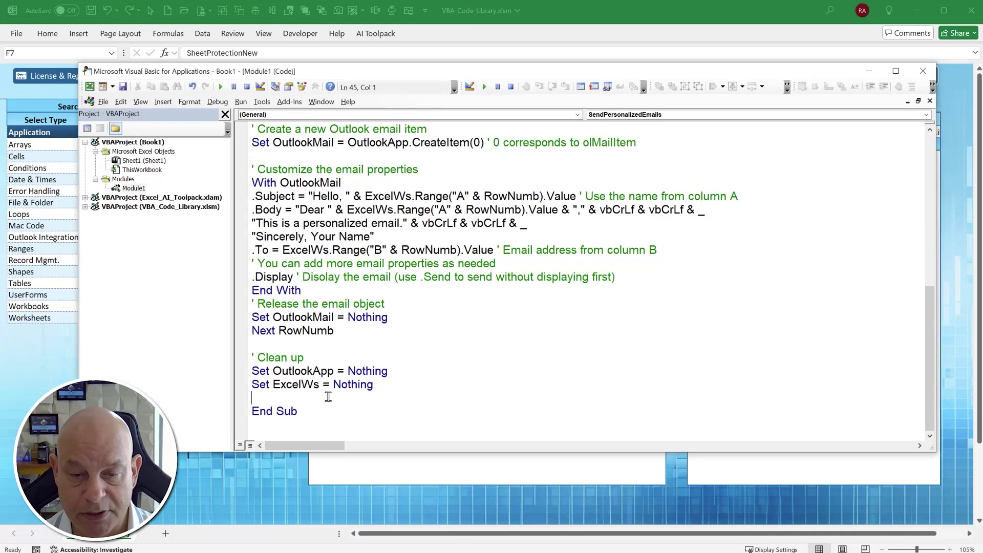
type("protect")
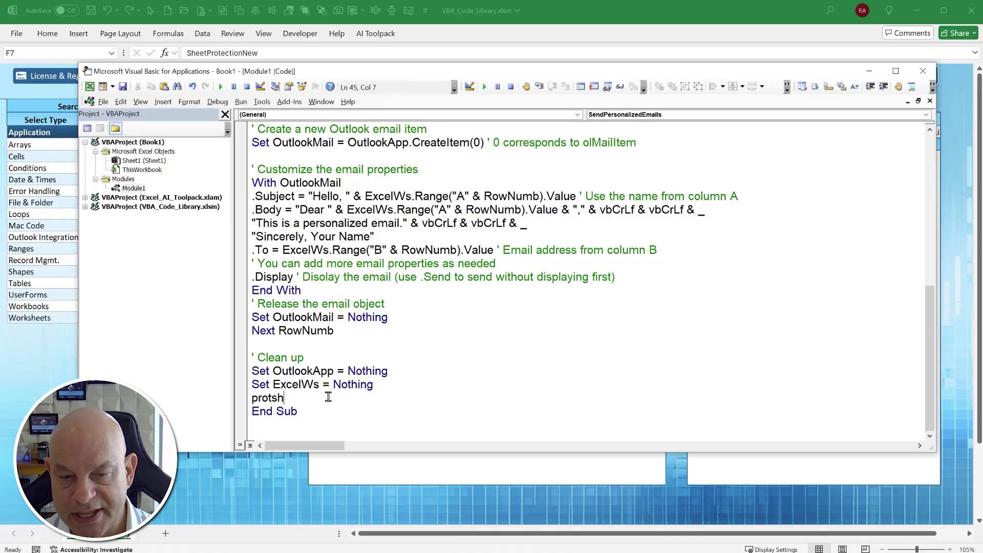
key("space")
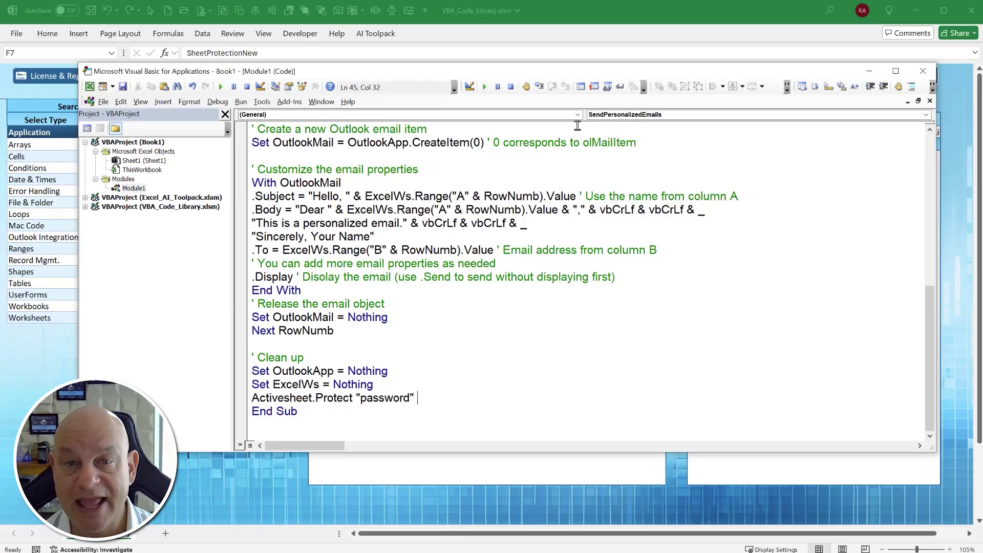
left_click(868, 71)
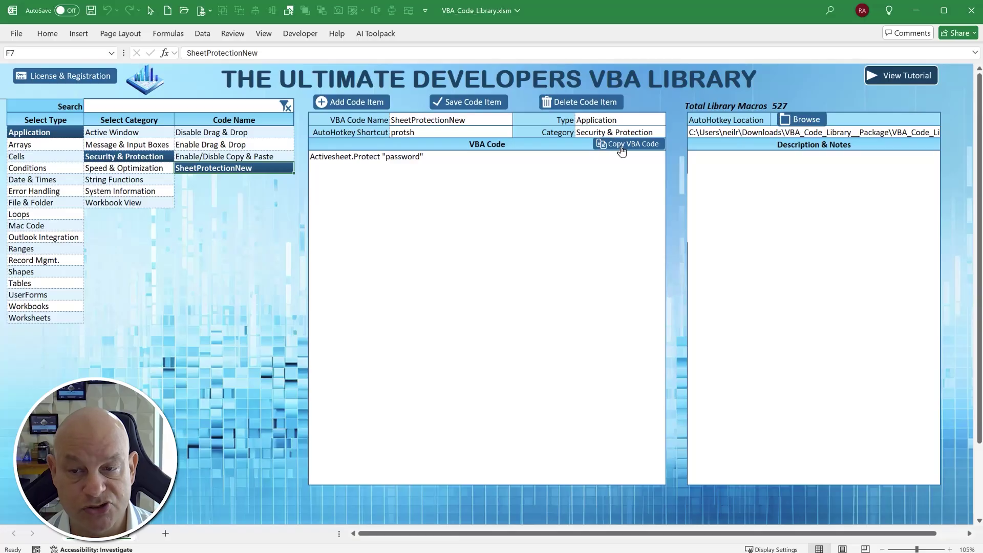
- Browse the Date & Times, File & Folder, then Outlook Integration categories in the Select Type list
left_click(28, 181)
left_click(39, 203)
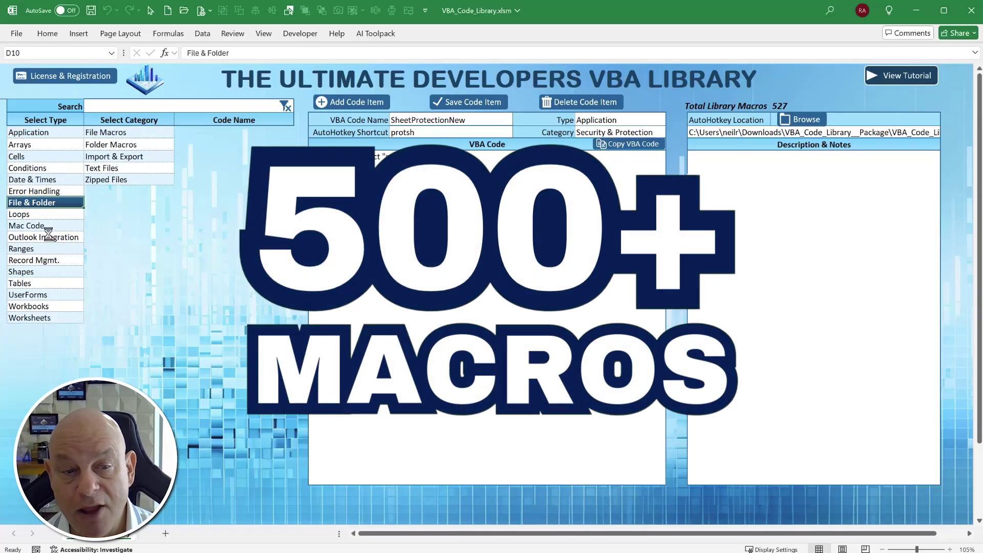
left_click(46, 238)
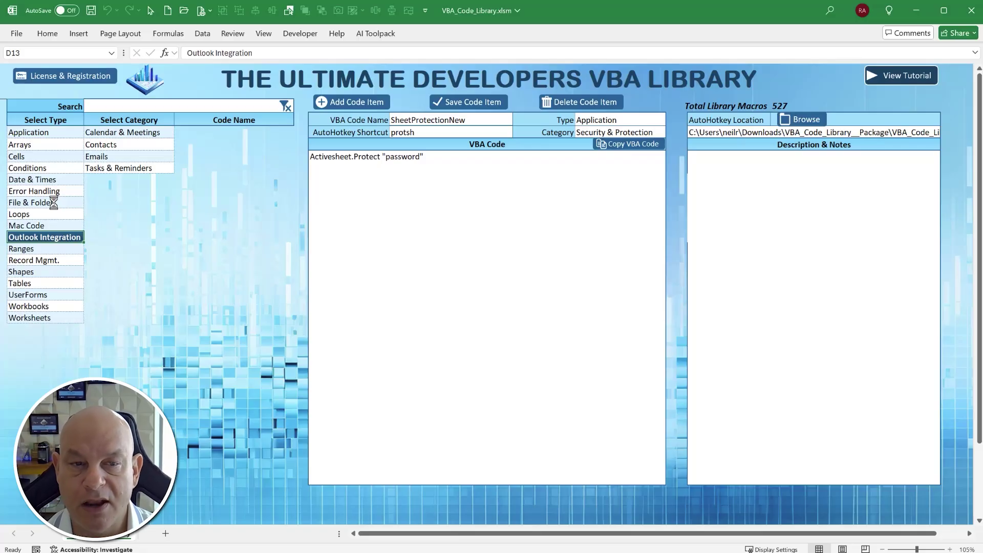
left_click(88, 76)
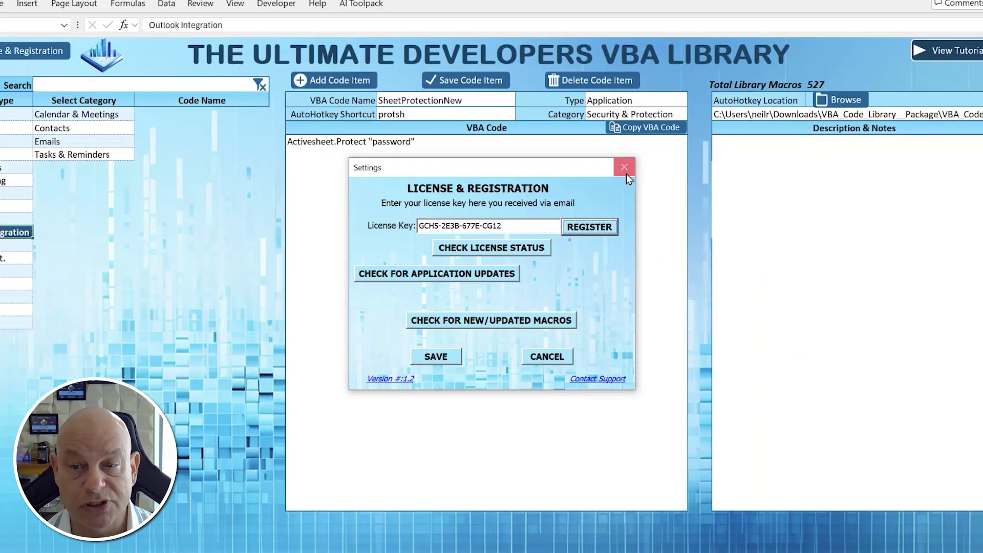
left_click(704, 101)
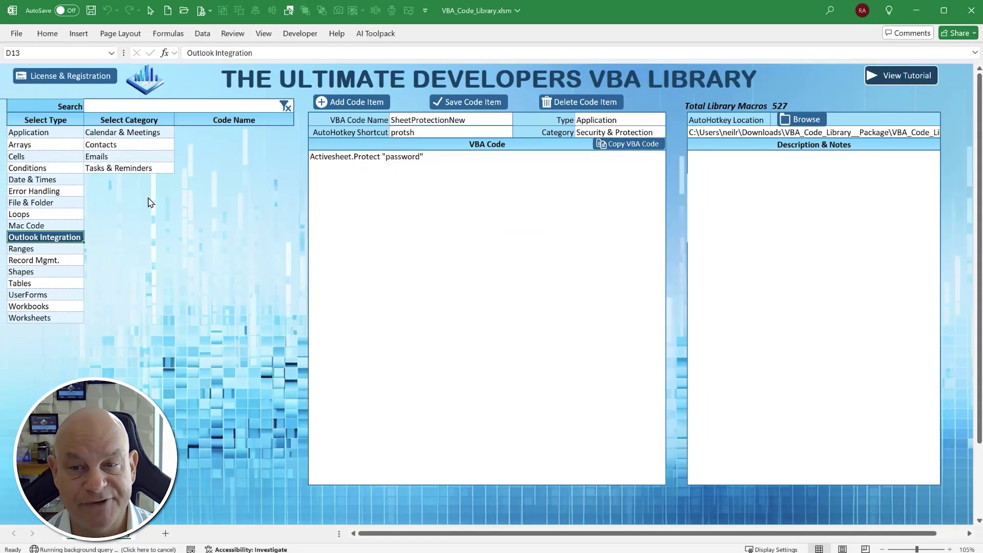